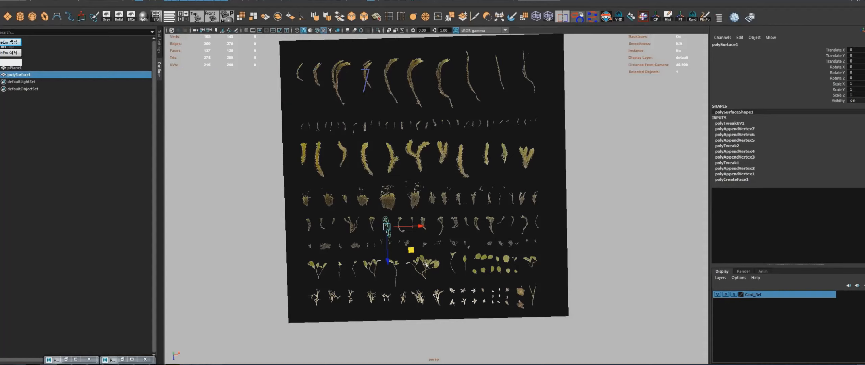
- Duplicate the card mesh in the fifth row and move the copy onto the short thin sprig two places to its right
{"action": "key", "text": "space"}
{"action": "left_click_drag", "start_coordinate": [431, 188], "coordinate": [389, 192]}
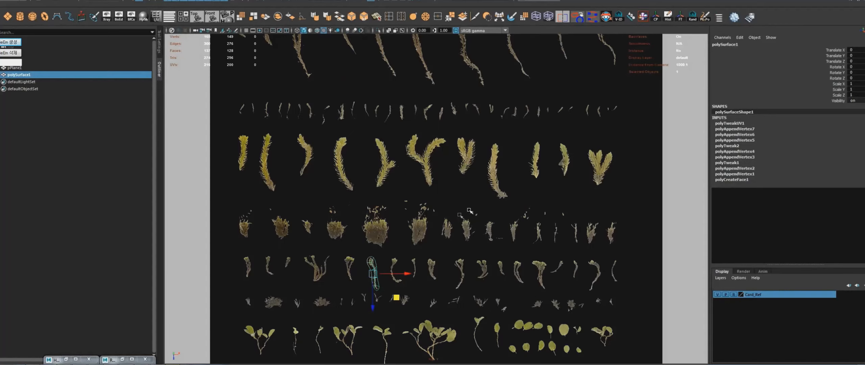
{"action": "right_click_drag", "start_coordinate": [442, 215], "coordinate": [415, 201], "text": "alt"}
{"action": "middle_click_drag", "start_coordinate": [416, 202], "coordinate": [418, 222], "text": "alt"}
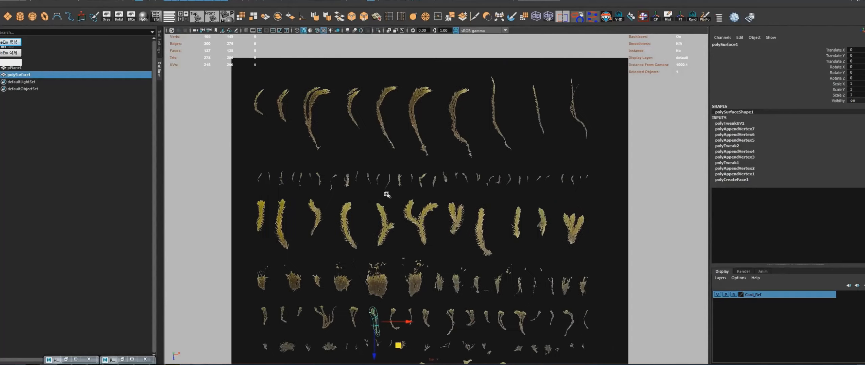
{"action": "middle_click_drag", "start_coordinate": [387, 242], "coordinate": [394, 211], "text": "alt"}
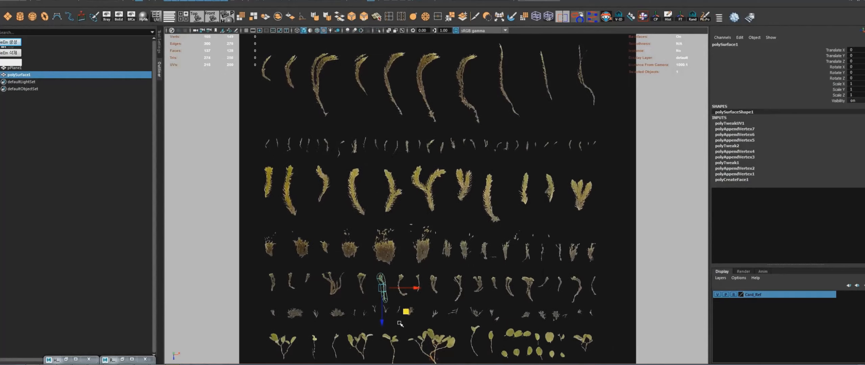
{"action": "middle_click_drag", "start_coordinate": [400, 324], "coordinate": [399, 259], "text": "alt"}
{"action": "right_click_drag", "start_coordinate": [398, 259], "coordinate": [558, 255], "text": "alt"}
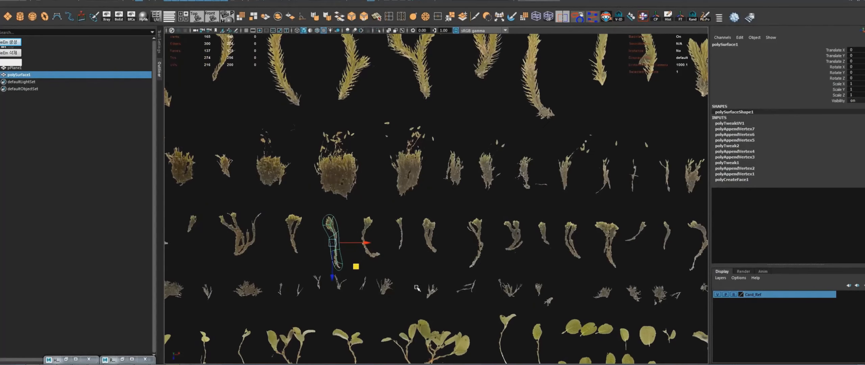
{"action": "key", "text": "ctrl+d"}
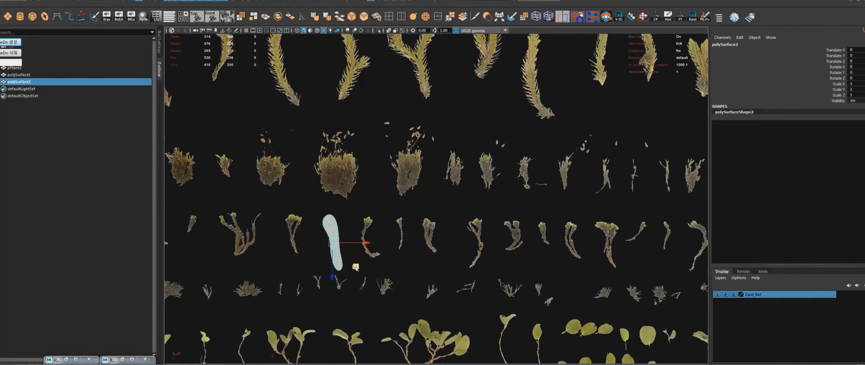
{"action": "middle_click_drag", "start_coordinate": [355, 267], "coordinate": [420, 258]}
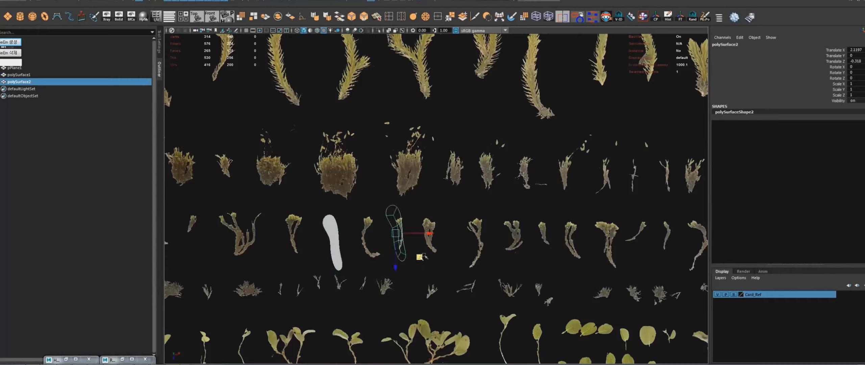
- Rotate the copied card upright over the short thin sprig and scale it down uniformly to about 0.76
{"action": "key", "text": "e"}
{"action": "left_click_drag", "start_coordinate": [423, 215], "coordinate": [398, 235]}
{"action": "key", "text": "w"}
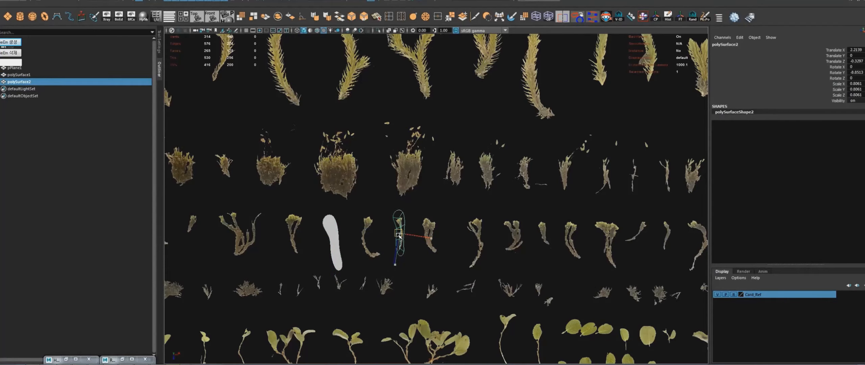
{"action": "scroll", "coordinate": [490, 295], "scroll_direction": "up", "scroll_amount": 4}
{"action": "middle_click_drag", "start_coordinate": [381, 285], "coordinate": [401, 263], "text": "alt"}
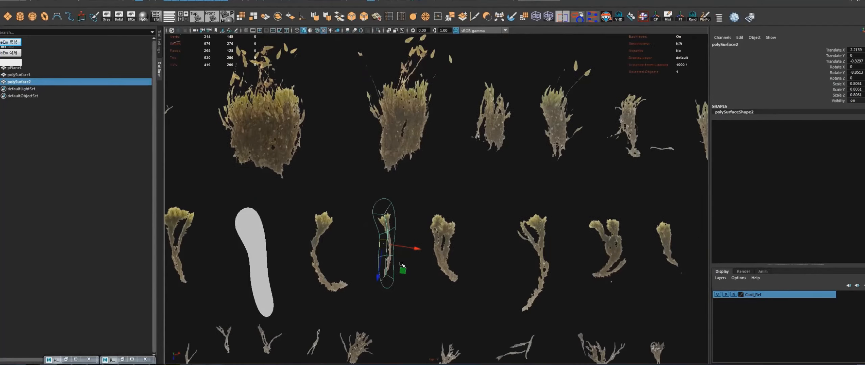
{"action": "left_click_drag", "start_coordinate": [383, 242], "coordinate": [381, 244]}
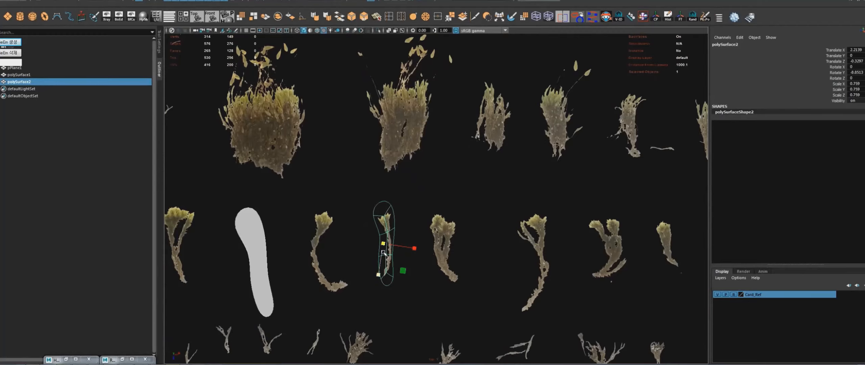
{"action": "key", "text": "w"}
- Move the copied card to the small slanted sprig in the same row, rotate it about -59° in Y and scale it to about 0.62
{"action": "scroll", "coordinate": [464, 287], "scroll_direction": "down", "scroll_amount": 3}
{"action": "middle_click_drag", "start_coordinate": [464, 288], "coordinate": [367, 279], "text": "alt"}
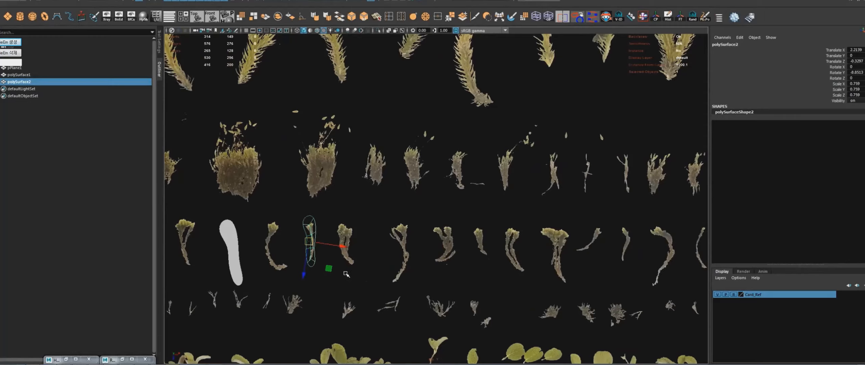
{"action": "left_click_drag", "start_coordinate": [316, 242], "coordinate": [587, 243]}
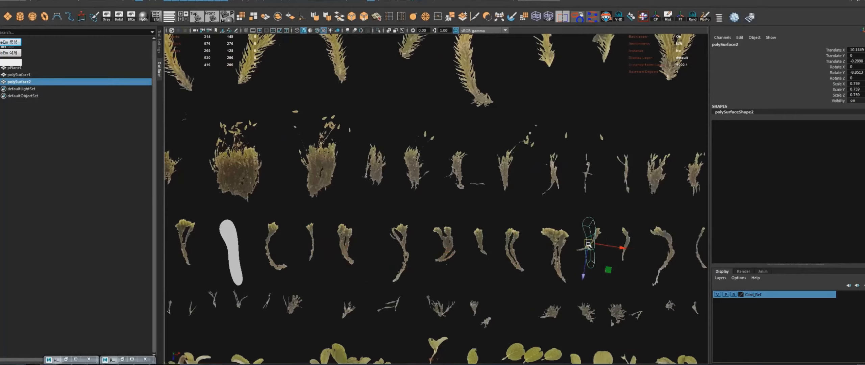
{"action": "middle_click_drag", "start_coordinate": [600, 276], "coordinate": [577, 278], "text": "alt"}
{"action": "right_click_drag", "start_coordinate": [577, 278], "coordinate": [581, 278], "text": "alt"}
{"action": "key", "text": "e"}
{"action": "left_click_drag", "start_coordinate": [562, 212], "coordinate": [589, 217]}
{"action": "key", "text": "w"}
{"action": "left_click_drag", "start_coordinate": [568, 245], "coordinate": [565, 242]}
{"action": "key", "text": "r"}
- Duplicate the original card again and fit the copy over the short thin sprig, rotated about -12.6° in Y and scaled to about 0.75
{"action": "middle_click_drag", "start_coordinate": [577, 286], "coordinate": [483, 288], "text": "alt"}
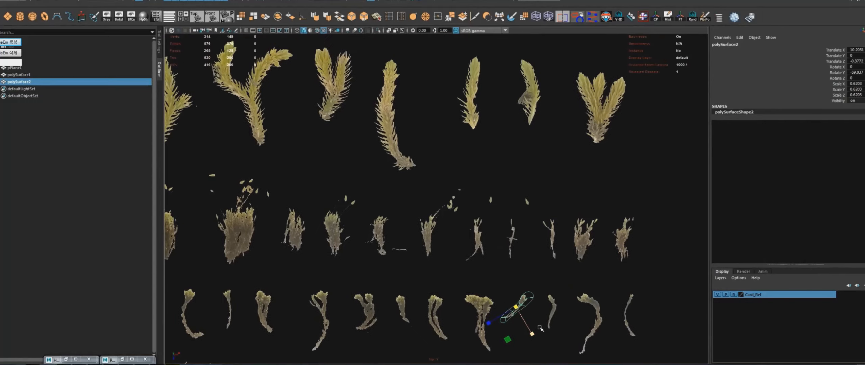
{"action": "left_click", "coordinate": [230, 314]}
{"action": "middle_click_drag", "start_coordinate": [300, 309], "coordinate": [451, 269], "text": "alt"}
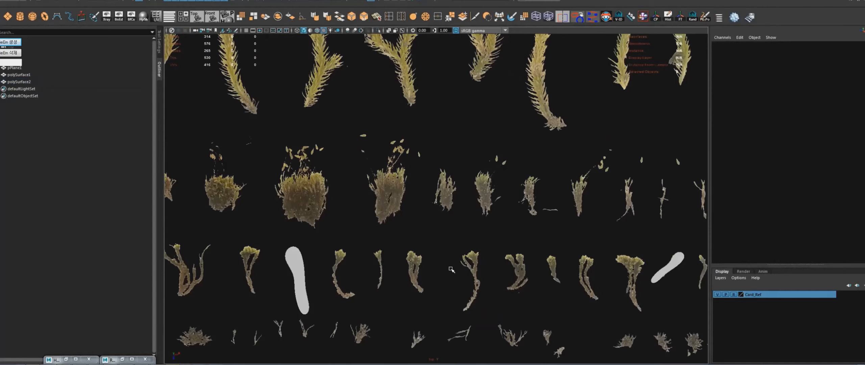
{"action": "left_click", "coordinate": [310, 283]}
{"action": "key", "text": "ctrl+d"}
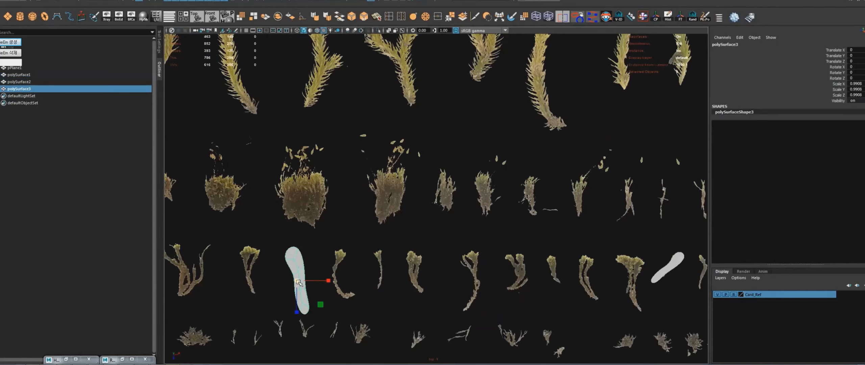
{"action": "left_click_drag", "start_coordinate": [301, 278], "coordinate": [381, 274]}
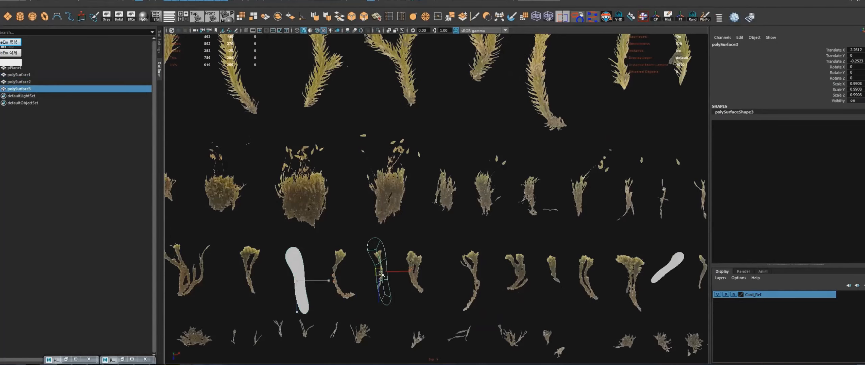
{"action": "key", "text": "e"}
{"action": "left_click_drag", "start_coordinate": [401, 251], "coordinate": [377, 270]}
{"action": "key", "text": "r"}
{"action": "key", "text": "r"}
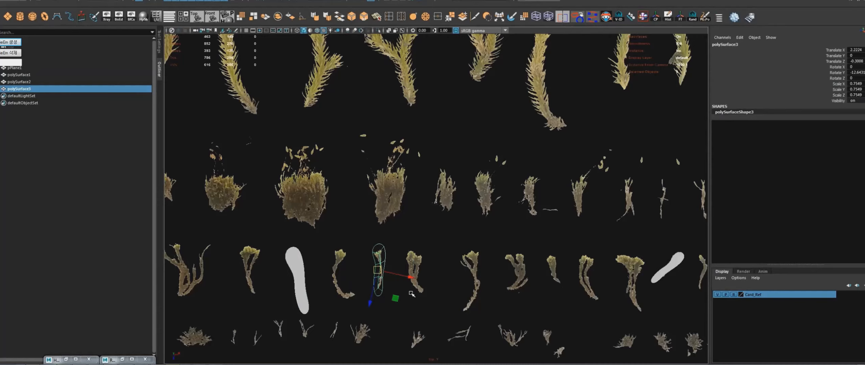
- Duplicate the fitted card, move the copy onto the thin sprig fourth from the right in the row above, and scale it to about 0.69
{"action": "scroll", "coordinate": [411, 294], "scroll_direction": "down", "scroll_amount": 3}
{"action": "scroll", "coordinate": [414, 272], "scroll_direction": "up", "scroll_amount": 1}
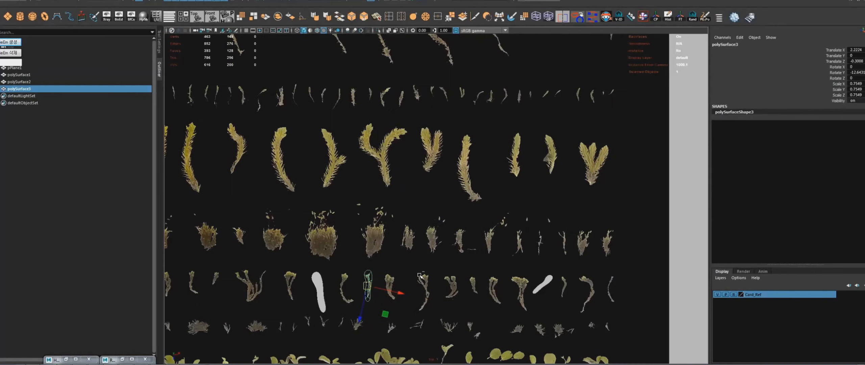
{"action": "key", "text": "ctrl+d"}
{"action": "left_click_drag", "start_coordinate": [368, 286], "coordinate": [533, 244]}
{"action": "key", "text": "r"}
{"action": "middle_click_drag", "start_coordinate": [520, 235], "coordinate": [528, 281], "text": "alt"}
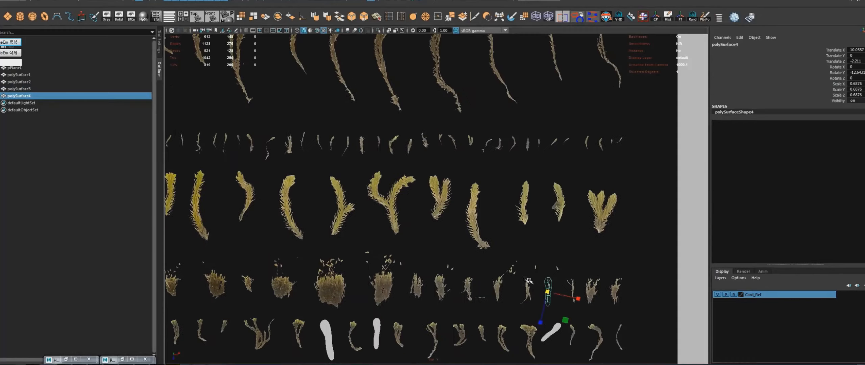
- Duplicate the card onto the straight ninth stem of the top row, rotated about -1.76° in Y and scaled up to about 1.49
{"action": "right_click_drag", "start_coordinate": [566, 266], "coordinate": [341, 196], "text": "alt"}
{"action": "key", "text": "ctrl+d"}
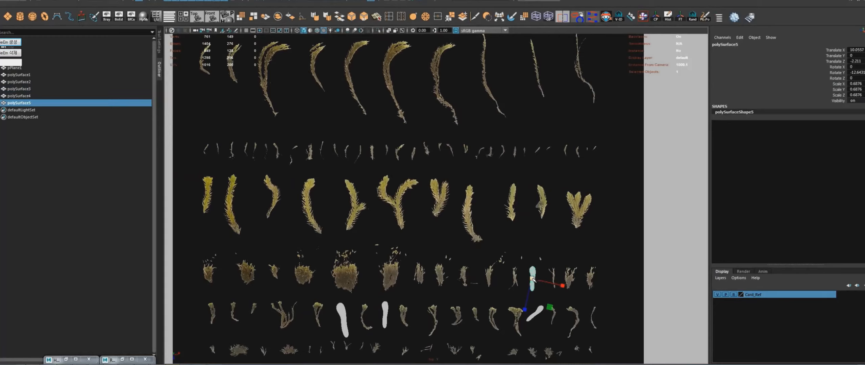
{"action": "left_click_drag", "start_coordinate": [532, 278], "coordinate": [536, 68]}
{"action": "middle_click_drag", "start_coordinate": [536, 68], "coordinate": [470, 169], "text": "alt"}
{"action": "right_click_drag", "start_coordinate": [471, 169], "coordinate": [544, 198], "text": "alt"}
{"action": "key", "text": "e"}
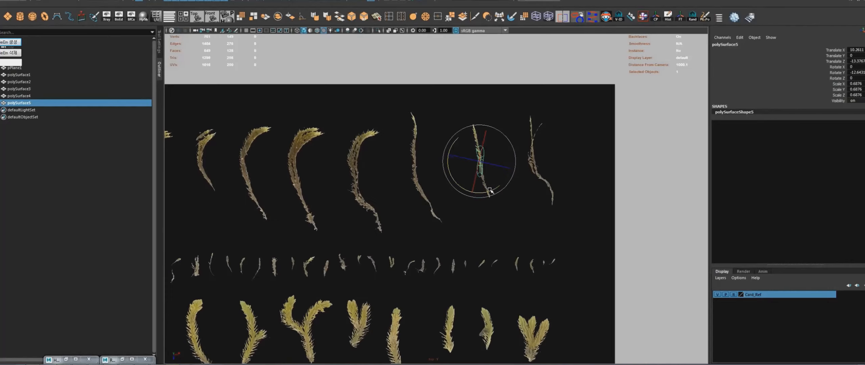
{"action": "left_click_drag", "start_coordinate": [489, 190], "coordinate": [496, 190]}
{"action": "key", "text": "r"}
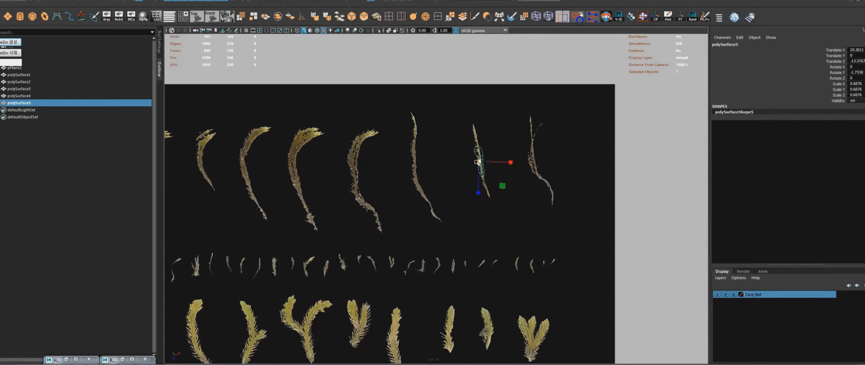
{"action": "left_click_drag", "start_coordinate": [479, 161], "coordinate": [502, 165]}
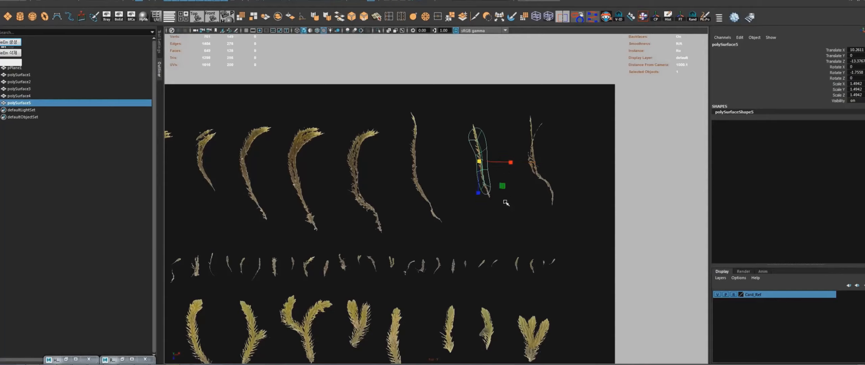
{"action": "key", "text": "r"}
{"action": "left_click_drag", "start_coordinate": [506, 202], "coordinate": [478, 196]}
{"action": "key", "text": "ctrl+z"}
- Move the bottom and top end faces of the top-row card so they cover both tips of the stem
{"action": "middle_click_drag", "start_coordinate": [497, 175], "coordinate": [489, 196], "text": "alt"}
{"action": "right_click_drag", "start_coordinate": [493, 199], "coordinate": [562, 232], "text": "alt"}
{"action": "key", "text": "F11"}
{"action": "left_click", "coordinate": [484, 211]}
{"action": "right_click_drag", "start_coordinate": [388, 192], "coordinate": [534, 274], "text": "alt"}
{"action": "key", "text": "w"}
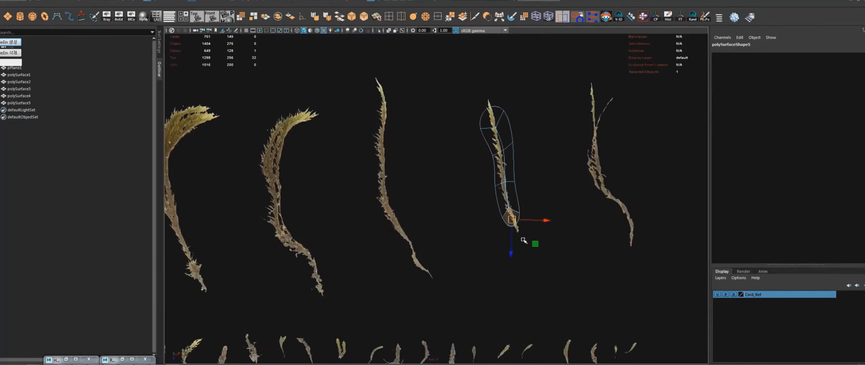
{"action": "left_click_drag", "start_coordinate": [535, 244], "coordinate": [542, 256]}
{"action": "middle_click_drag", "start_coordinate": [500, 130], "coordinate": [492, 174], "text": "alt"}
{"action": "left_click", "coordinate": [484, 163]}
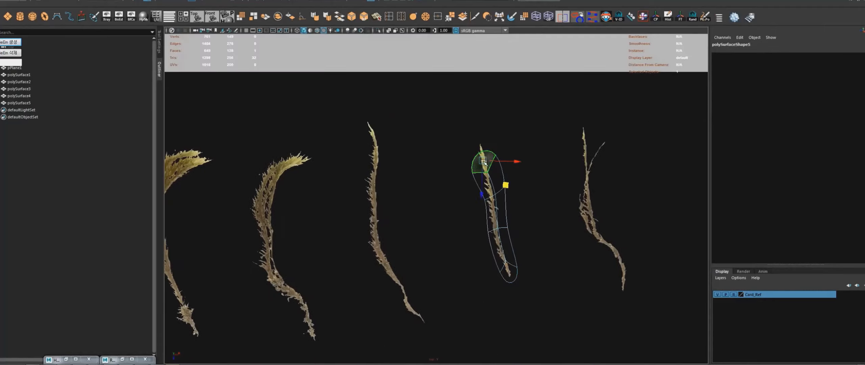
{"action": "left_click_drag", "start_coordinate": [505, 183], "coordinate": [501, 167]}
- Adjust the card's middle vertex rows in unsmoothed display to follow the stem, and return it to smooth preview in object mode
{"action": "right_click_drag", "start_coordinate": [493, 212], "coordinate": [536, 220], "text": "alt"}
{"action": "key", "text": "1"}
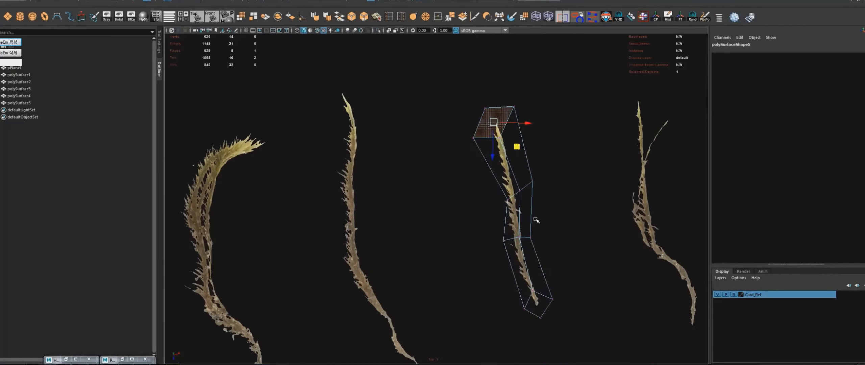
{"action": "left_click_drag", "start_coordinate": [546, 164], "coordinate": [486, 204]}
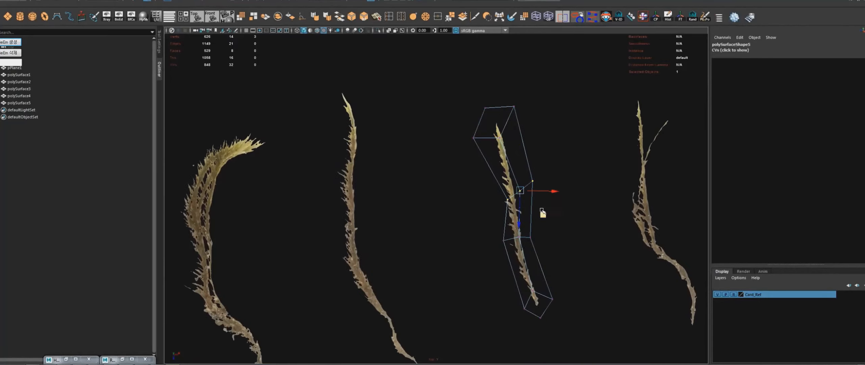
{"action": "middle_click_drag", "start_coordinate": [542, 212], "coordinate": [541, 273]}
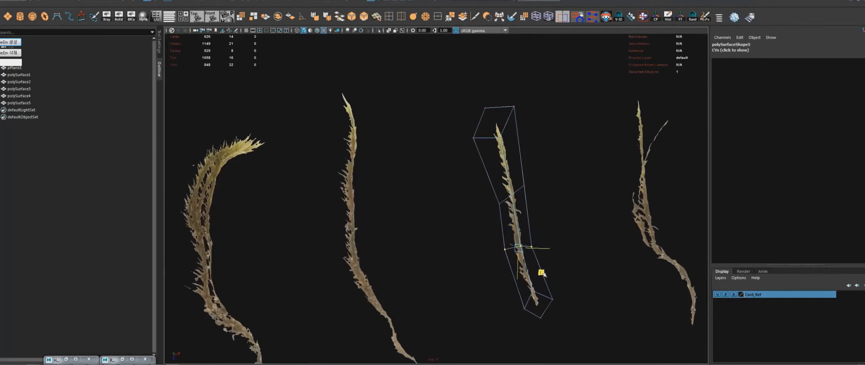
{"action": "left_click_drag", "start_coordinate": [541, 273], "coordinate": [541, 281]}
{"action": "left_click", "coordinate": [544, 322]}
{"action": "right_click_drag", "start_coordinate": [506, 252], "coordinate": [472, 243]}
{"action": "key", "text": "3"}
{"action": "left_click", "coordinate": [569, 201]}
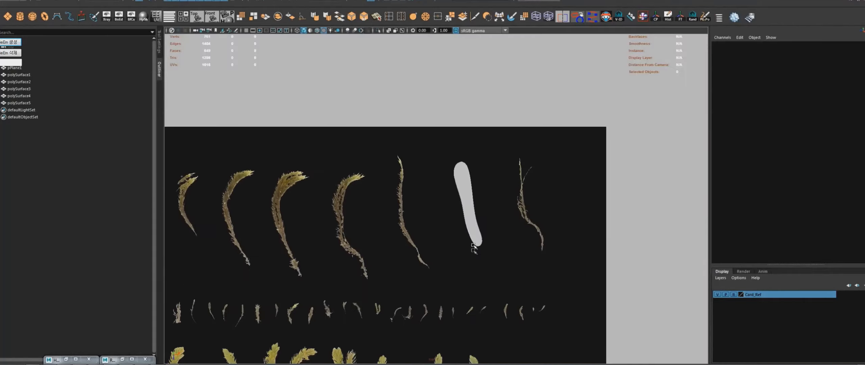
- Duplicate the top-row card and move the copy onto the fourth spiky sprig in the third row
{"action": "left_click", "coordinate": [472, 210]}
{"action": "right_click_drag", "start_coordinate": [412, 179], "coordinate": [625, 300], "text": "alt"}
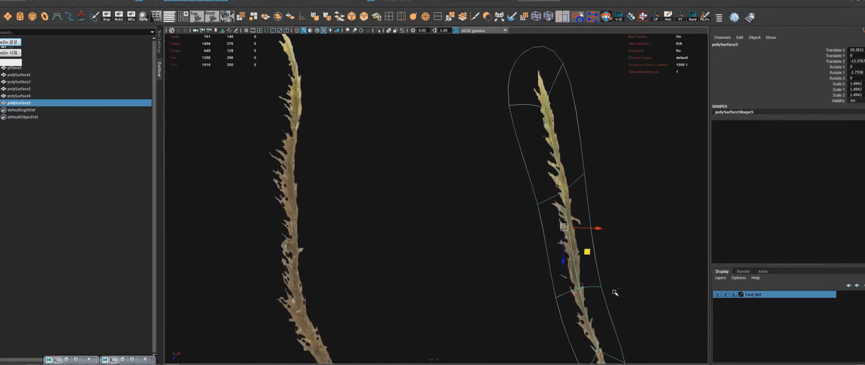
{"action": "right_click_drag", "start_coordinate": [596, 281], "coordinate": [525, 195], "text": "alt"}
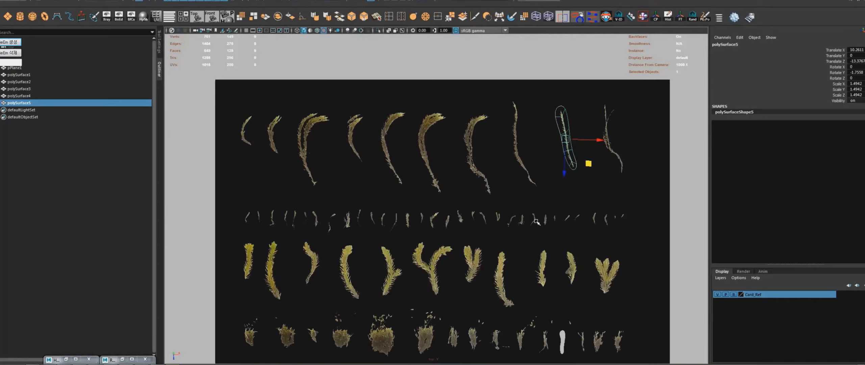
{"action": "middle_click_drag", "start_coordinate": [419, 262], "coordinate": [447, 141], "text": "alt"}
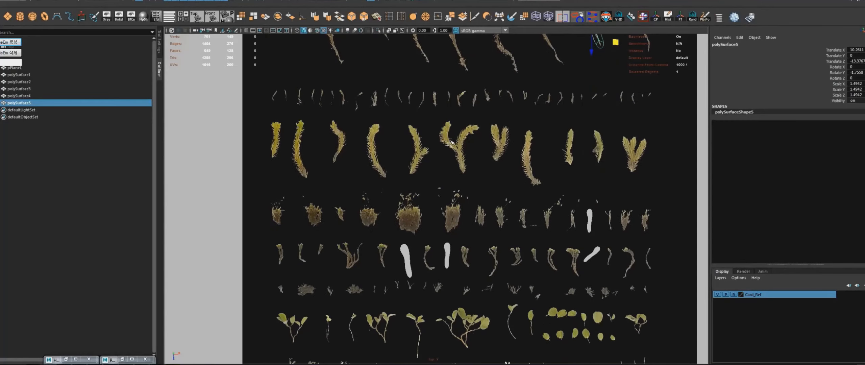
{"action": "mouse_move", "coordinate": [441, 238]}
{"action": "middle_mouse_down", "text": "alt"}
{"action": "mouse_move", "coordinate": [441, 169]}
{"action": "mouse_move", "coordinate": [466, 189]}
{"action": "mouse_move", "coordinate": [452, 245]}
{"action": "middle_mouse_up", "text": "alt"}
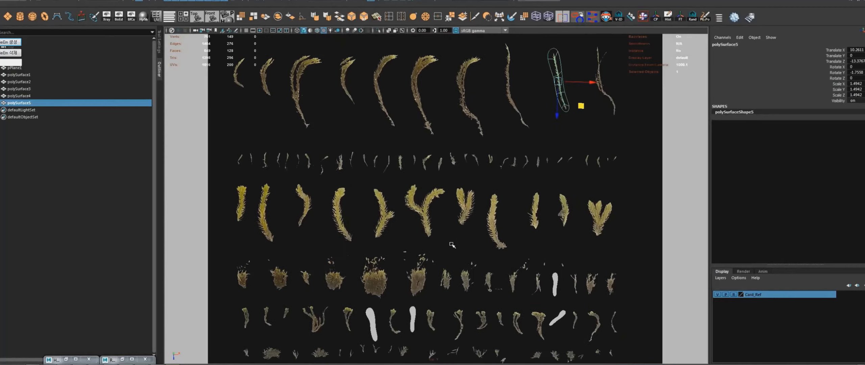
{"action": "key", "text": "ctrl+d"}
{"action": "middle_click_drag", "start_coordinate": [580, 104], "coordinate": [364, 236]}
{"action": "scroll", "coordinate": [363, 236], "scroll_direction": "up", "scroll_amount": 5}
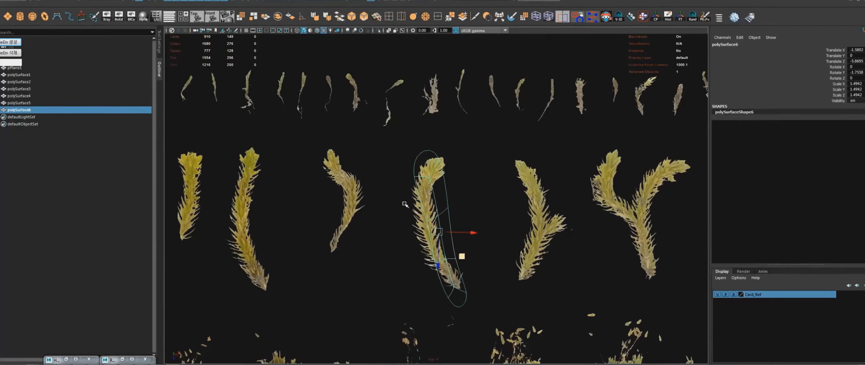
- Rotate the upper faces of the card on the fourth sprig clockwise around a lowered pivot to change its bend
{"action": "key", "text": "F11"}
{"action": "left_click", "coordinate": [446, 158]}
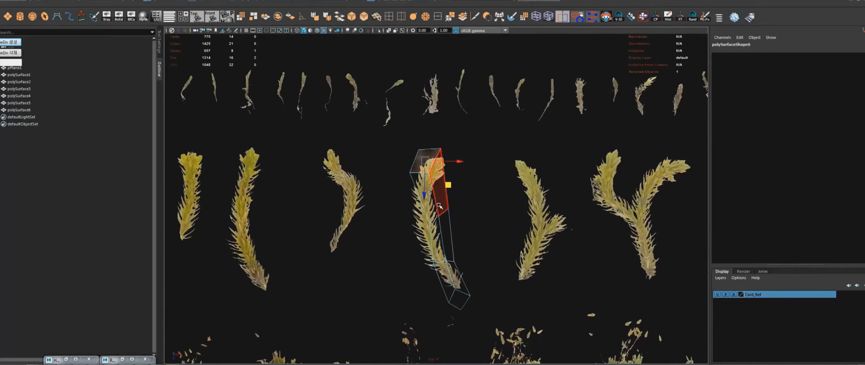
{"action": "key", "text": "e"}
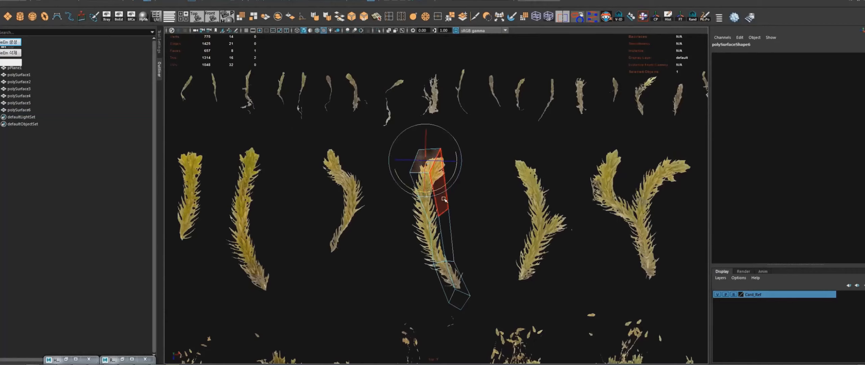
{"action": "key", "text": "d"}
{"action": "middle_click_drag", "start_coordinate": [453, 192], "coordinate": [464, 249]}
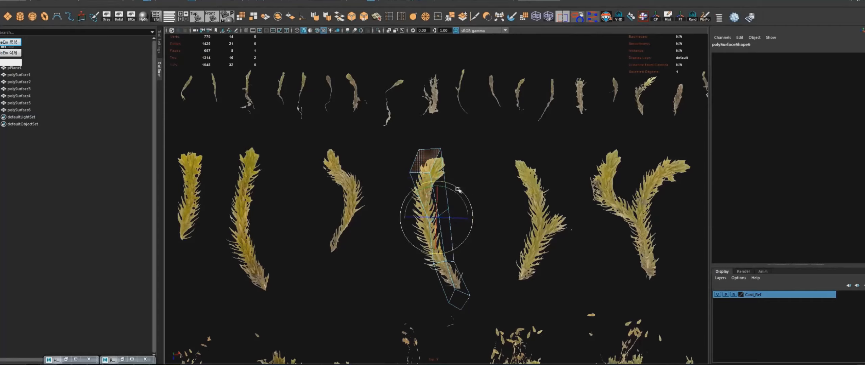
{"action": "left_click_drag", "start_coordinate": [457, 188], "coordinate": [467, 212]}
{"action": "key", "text": "shift+period"}
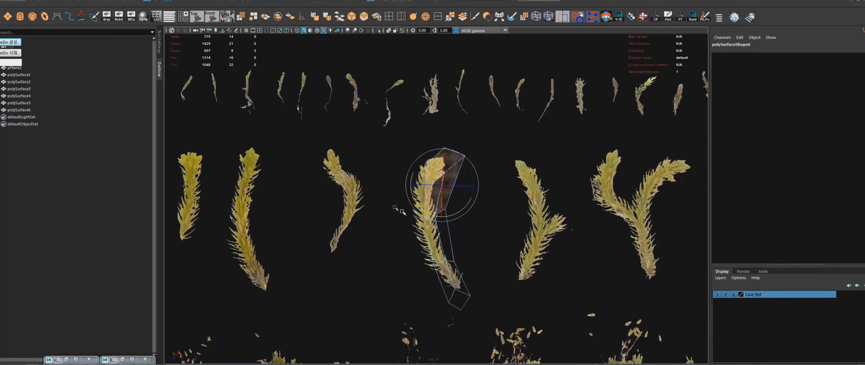
{"action": "left_click_drag", "start_coordinate": [390, 196], "coordinate": [470, 228]}
{"action": "left_click_drag", "start_coordinate": [464, 204], "coordinate": [471, 221]}
{"action": "key", "text": "F8"}
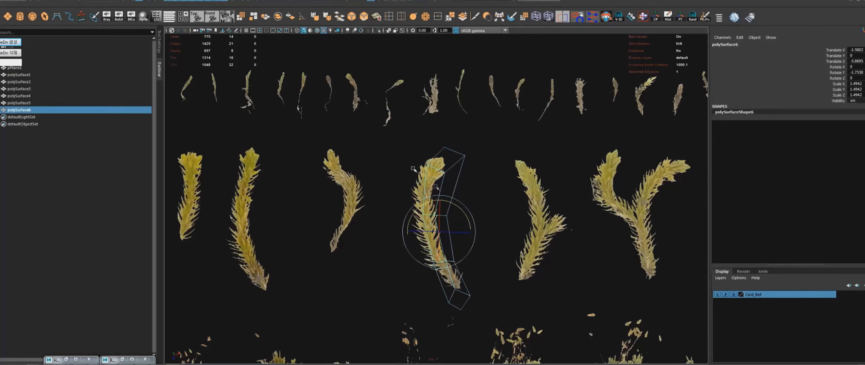
- Shift the card left over the fourth sprig, and rotate and adjust its top end to fit the sprig's tip
{"action": "key", "text": "w"}
{"action": "left_click_drag", "start_coordinate": [471, 233], "coordinate": [462, 233]}
{"action": "key", "text": "F8"}
{"action": "left_click", "coordinate": [435, 157]}
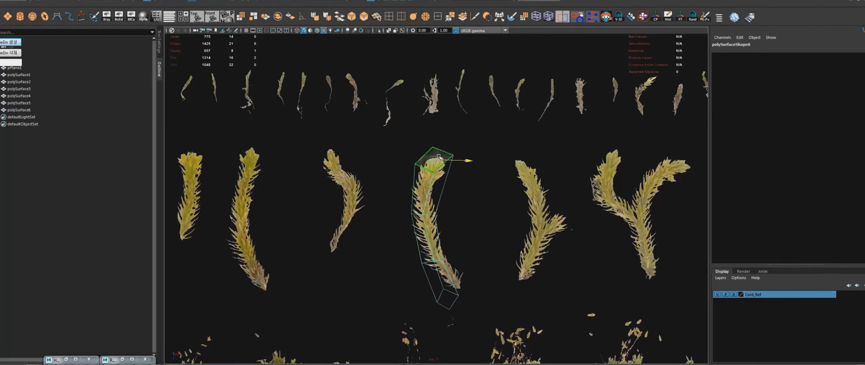
{"action": "key", "text": "e"}
{"action": "left_click_drag", "start_coordinate": [462, 174], "coordinate": [439, 181]}
{"action": "key", "text": "w"}
{"action": "key", "text": "F9"}
{"action": "left_click", "coordinate": [453, 165]}
{"action": "left_click", "coordinate": [425, 168]}
{"action": "key", "text": "F8"}
- Move the card's bottom end face onto the base of the fourth sprig and rotate it to square up the end
{"action": "middle_click_drag", "start_coordinate": [443, 233], "coordinate": [436, 193], "text": "alt"}
{"action": "right_click_drag", "start_coordinate": [436, 192], "coordinate": [606, 336], "text": "alt"}
{"action": "middle_click_drag", "start_coordinate": [504, 295], "coordinate": [505, 266], "text": "alt"}
{"action": "key", "text": "F11"}
{"action": "left_click", "coordinate": [451, 302]}
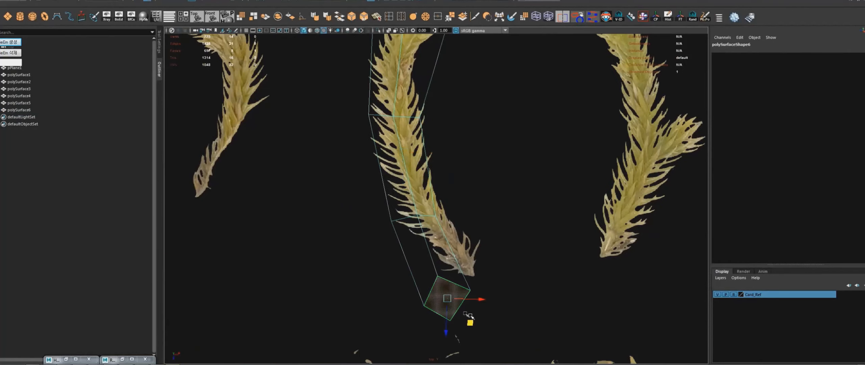
{"action": "middle_click_drag", "start_coordinate": [475, 317], "coordinate": [495, 304]}
{"action": "key", "text": "e"}
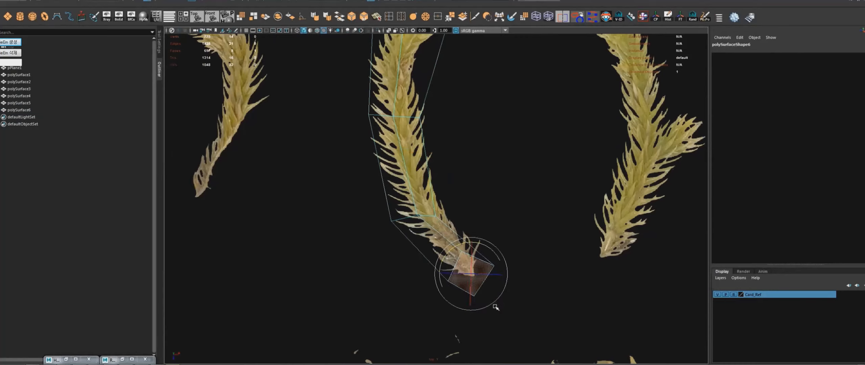
{"action": "left_click_drag", "start_coordinate": [498, 254], "coordinate": [482, 246]}
{"action": "key", "text": "F8"}
- Shift the lower-middle vertex row towards the stem and scale it wider to cover the spines
{"action": "key", "text": "F9"}
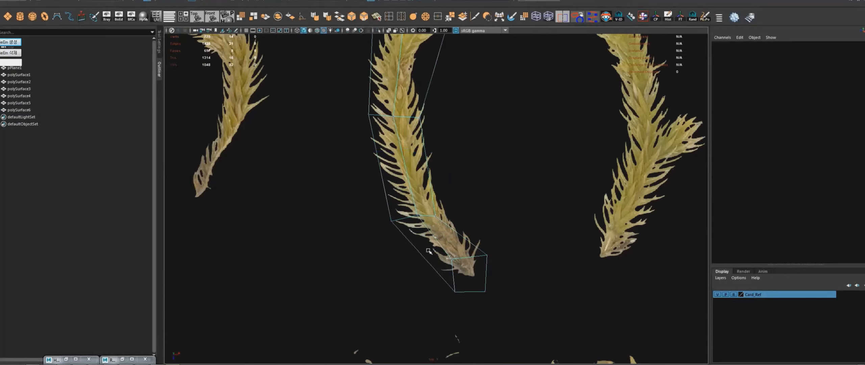
{"action": "left_click_drag", "start_coordinate": [314, 175], "coordinate": [475, 242]}
{"action": "key", "text": "w"}
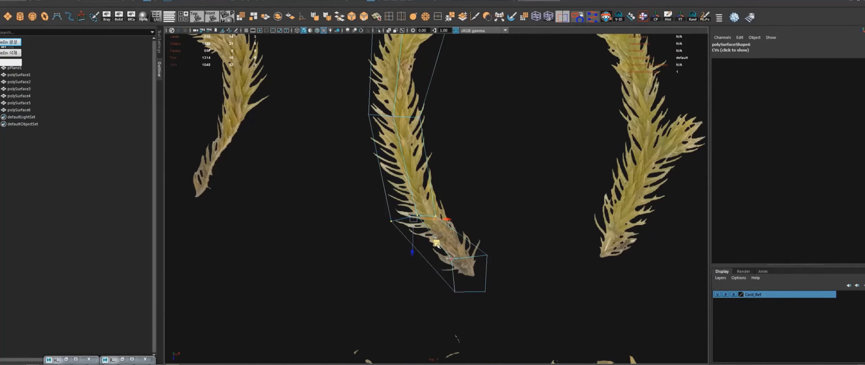
{"action": "middle_click_drag", "start_coordinate": [437, 244], "coordinate": [445, 244]}
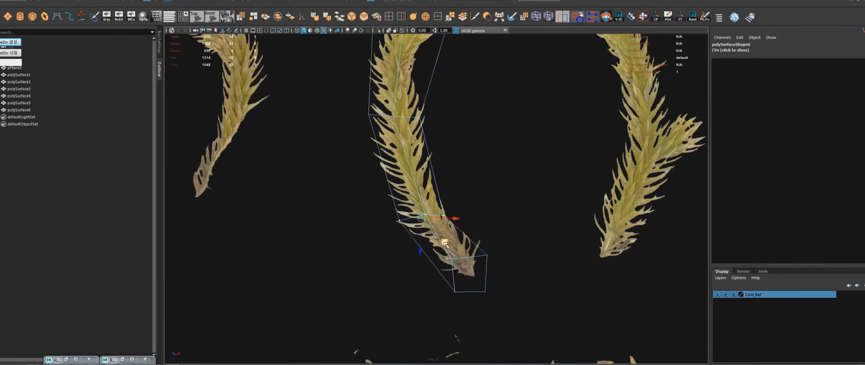
{"action": "key", "text": "r"}
{"action": "left_click_drag", "start_coordinate": [421, 217], "coordinate": [434, 218]}
{"action": "left_click", "coordinate": [450, 238]}
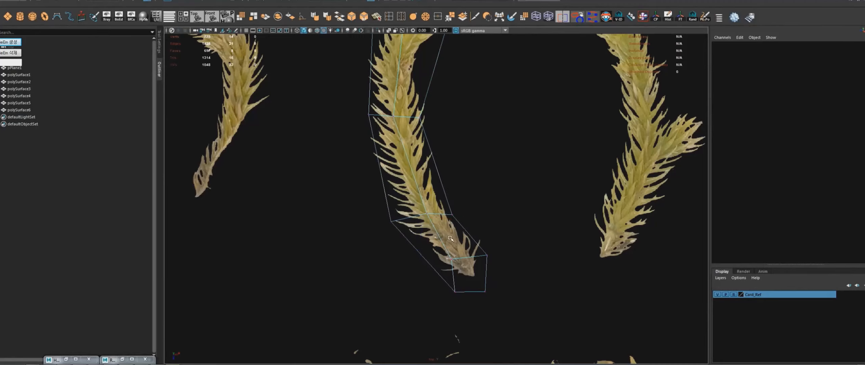
{"action": "key", "text": "F8"}
- Move the vertices of the card's middle row outward so the card covers both sides of the fourth sprig
{"action": "right_click_drag", "start_coordinate": [480, 247], "coordinate": [411, 216], "text": "alt"}
{"action": "left_click", "coordinate": [221, 228]}
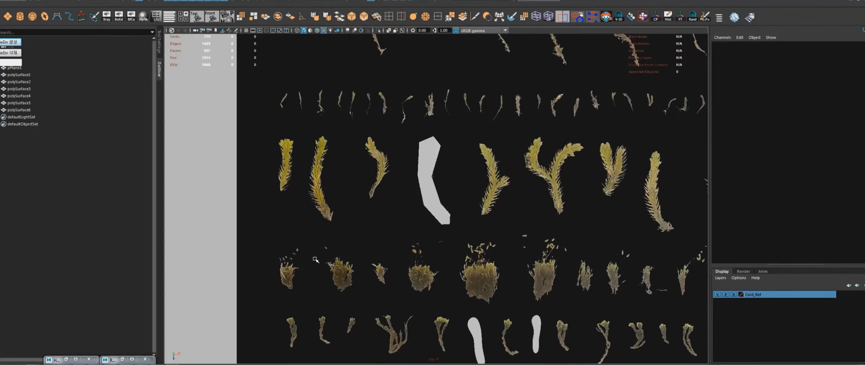
{"action": "right_click_drag", "start_coordinate": [447, 266], "coordinate": [419, 255], "text": "alt"}
{"action": "middle_click_drag", "start_coordinate": [428, 216], "coordinate": [411, 259], "text": "alt"}
{"action": "left_click", "coordinate": [411, 238]}
{"action": "right_click_drag", "start_coordinate": [400, 233], "coordinate": [593, 331], "text": "alt"}
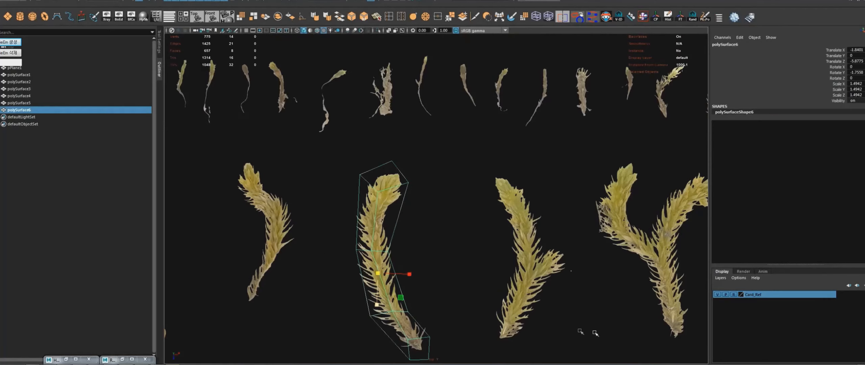
{"action": "key", "text": "F8"}
{"action": "left_click_drag", "start_coordinate": [381, 248], "coordinate": [399, 268]}
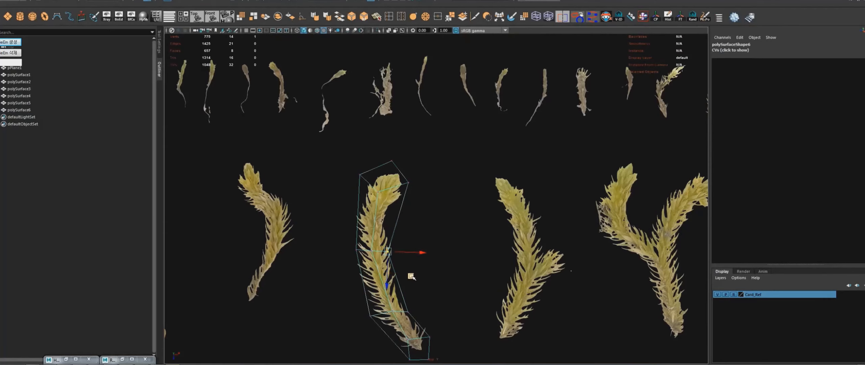
{"action": "middle_click_drag", "start_coordinate": [411, 276], "coordinate": [377, 276]}
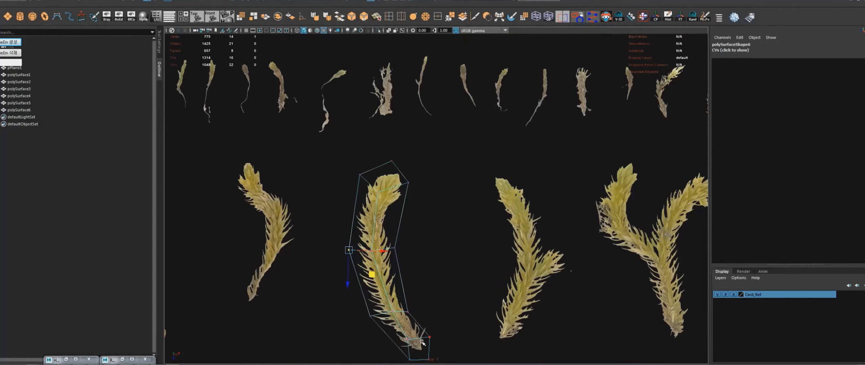
- Adjust the vertices near the card's base to cover the stem end, and display the card in smooth preview
{"action": "middle_click_drag", "start_coordinate": [422, 341], "coordinate": [451, 296], "text": "alt"}
{"action": "left_click", "coordinate": [419, 283]}
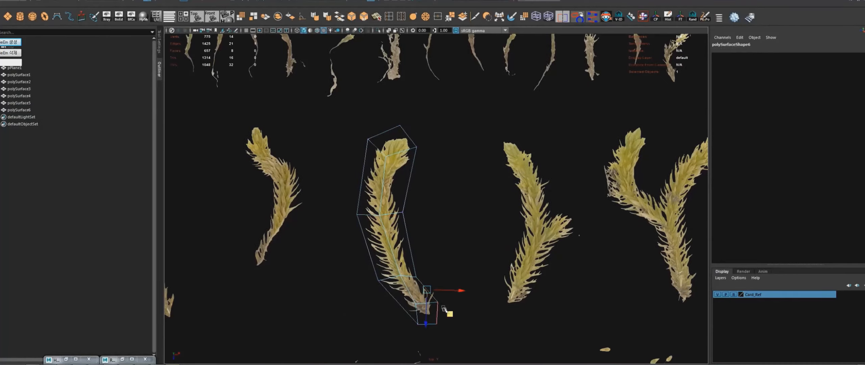
{"action": "left_click_drag", "start_coordinate": [449, 311], "coordinate": [451, 305]}
{"action": "left_click", "coordinate": [428, 323]}
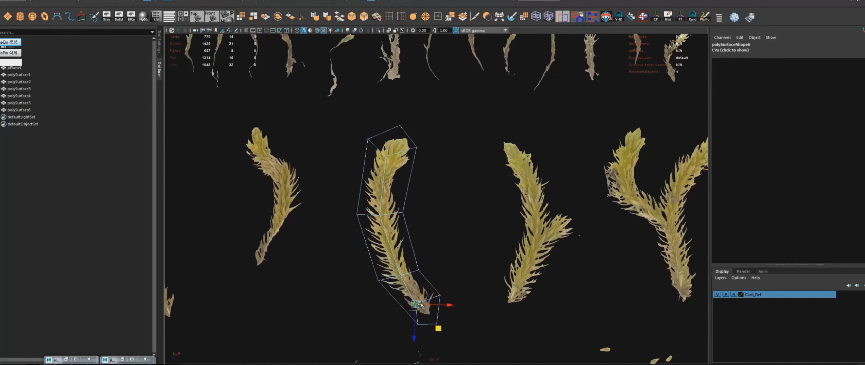
{"action": "key", "text": "F8"}
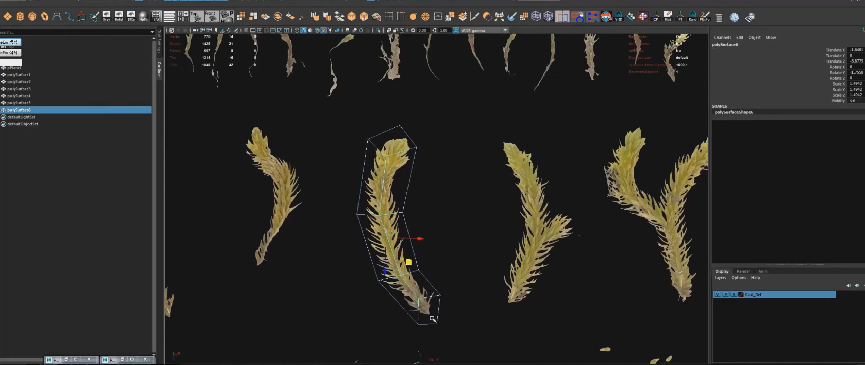
{"action": "key", "text": "3"}
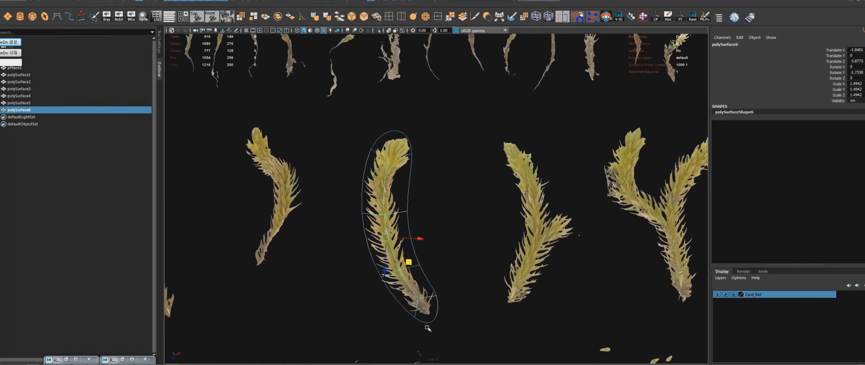
- Fine-tune the lower outer edge and tip vertices of the smoothed card, and return it to object mode
{"action": "key", "text": "F8"}
{"action": "left_click", "coordinate": [378, 280]}
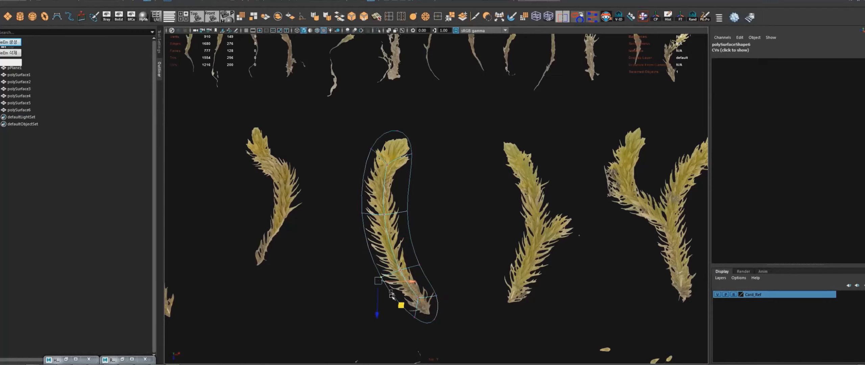
{"action": "left_click_drag", "start_coordinate": [401, 305], "coordinate": [392, 309]}
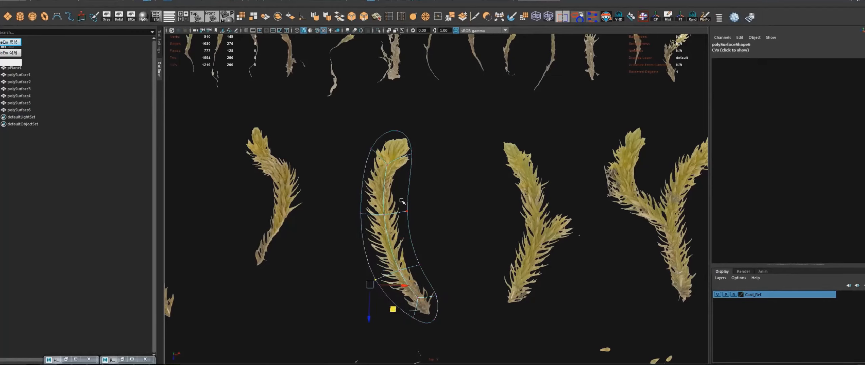
{"action": "left_click", "coordinate": [410, 161]}
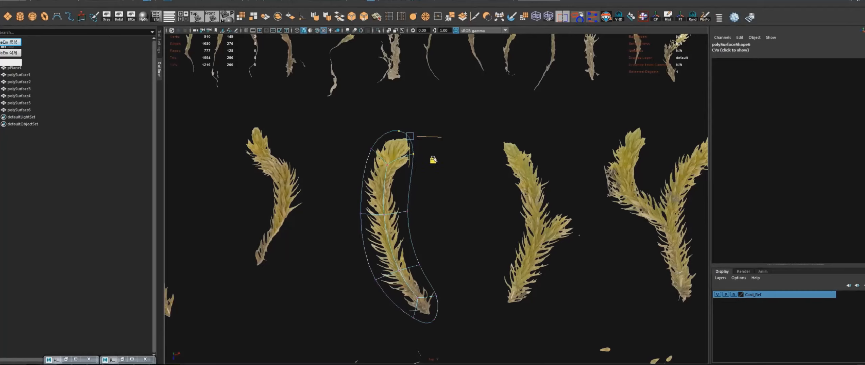
{"action": "key", "text": "F8"}
- Duplicate the fitted card onto the sixth, Y-shaped sprig of the third row, rotated about -23.37° in Y
{"action": "right_click_drag", "start_coordinate": [445, 240], "coordinate": [352, 245], "text": "alt"}
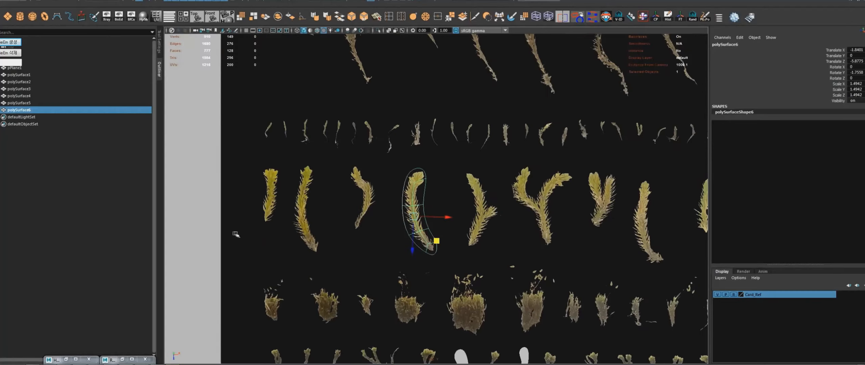
{"action": "left_click", "coordinate": [208, 229]}
{"action": "right_click_drag", "start_coordinate": [442, 220], "coordinate": [364, 222], "text": "alt"}
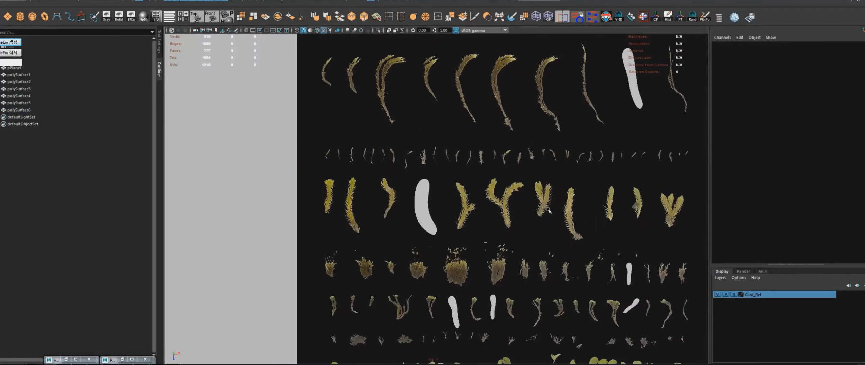
{"action": "middle_click_drag", "start_coordinate": [534, 272], "coordinate": [471, 255], "text": "alt"}
{"action": "left_click", "coordinate": [359, 199]}
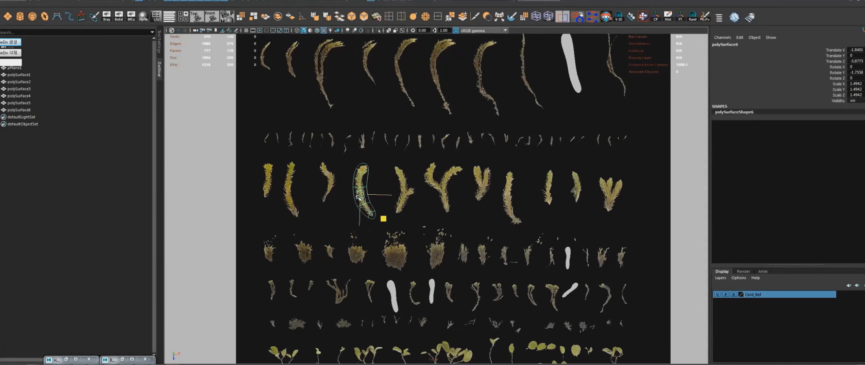
{"action": "right_click_drag", "start_coordinate": [453, 245], "coordinate": [616, 264], "text": "alt"}
{"action": "key", "text": "ctrl+d"}
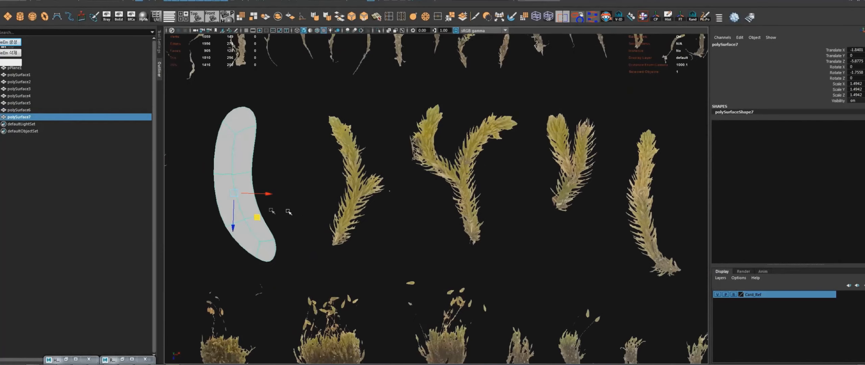
{"action": "left_click_drag", "start_coordinate": [258, 221], "coordinate": [492, 216]}
{"action": "key", "text": "e"}
{"action": "left_click_drag", "start_coordinate": [440, 176], "coordinate": [446, 168]}
{"action": "middle_click_drag", "start_coordinate": [473, 190], "coordinate": [466, 240], "text": "alt"}
{"action": "right_click_drag", "start_coordinate": [466, 240], "coordinate": [502, 241], "text": "alt"}
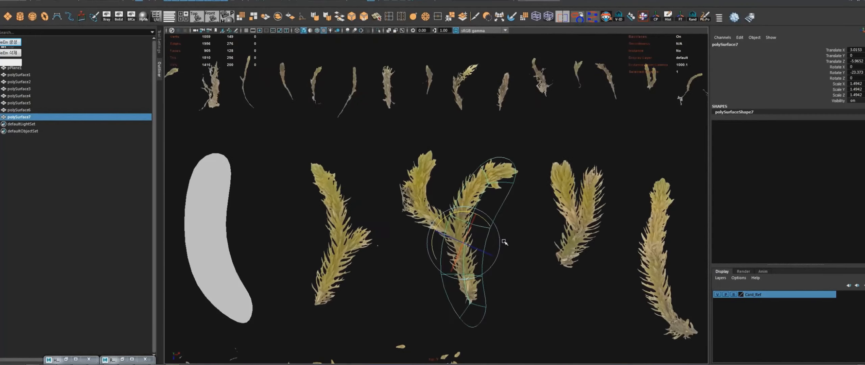
- Duplicate the card from the Y-shaped sprig and place the copy over the fifth sprig of the row
{"action": "key", "text": "w"}
{"action": "left_click_drag", "start_coordinate": [476, 273], "coordinate": [381, 267]}
{"action": "key", "text": "ctrl+d"}
- Try to mirror the fifth sprig's card horizontally with a negative scale
{"action": "left_click", "coordinate": [362, 253]}
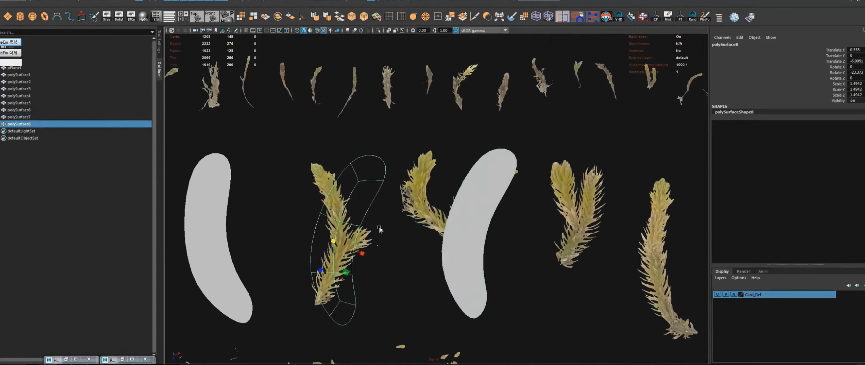
{"action": "left_click_drag", "start_coordinate": [338, 229], "coordinate": [320, 248]}
{"action": "key", "text": "ctrl+z"}
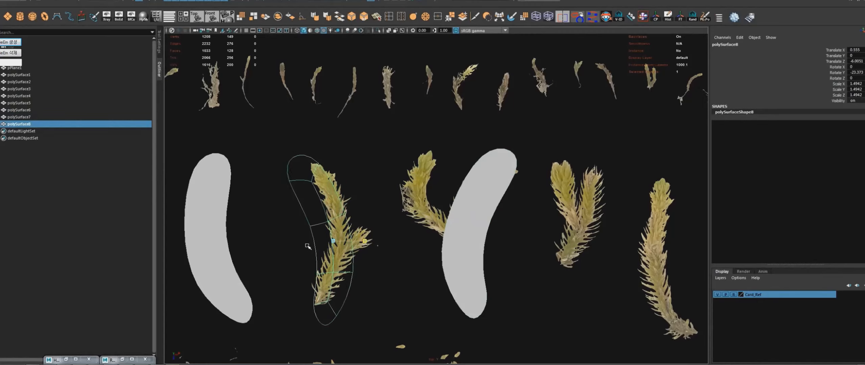
{"action": "key", "text": "ctrl+z"}
- Mirror the fifth sprig's card horizontally with the Scale tool in world orientation, and rotate it to about -36.43° in Y
{"action": "key", "text": "e"}
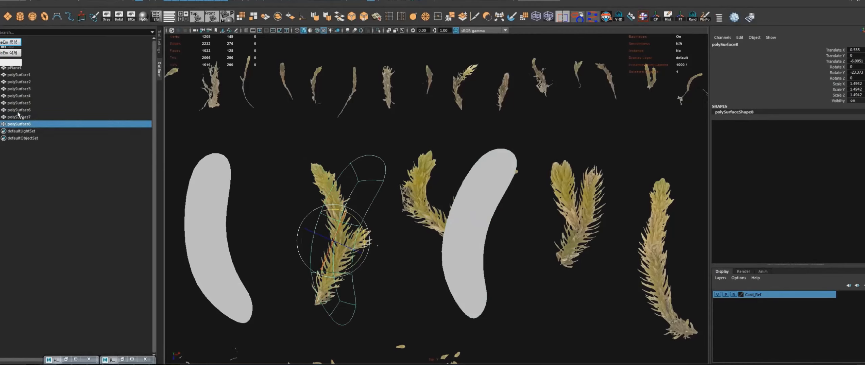
{"action": "left_click", "coordinate": [158, 43]}
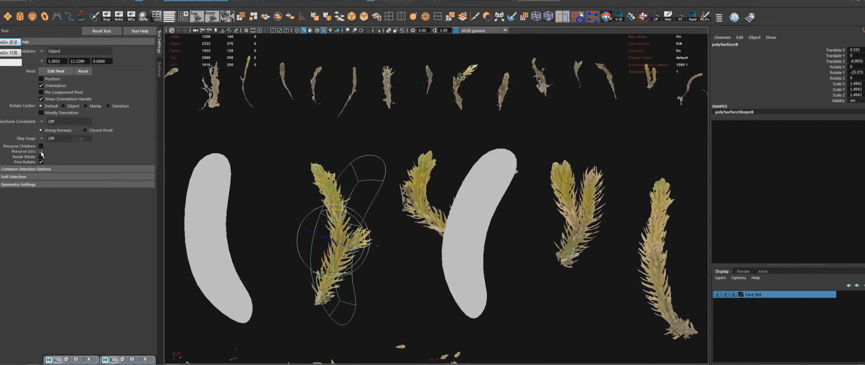
{"action": "key", "text": "r"}
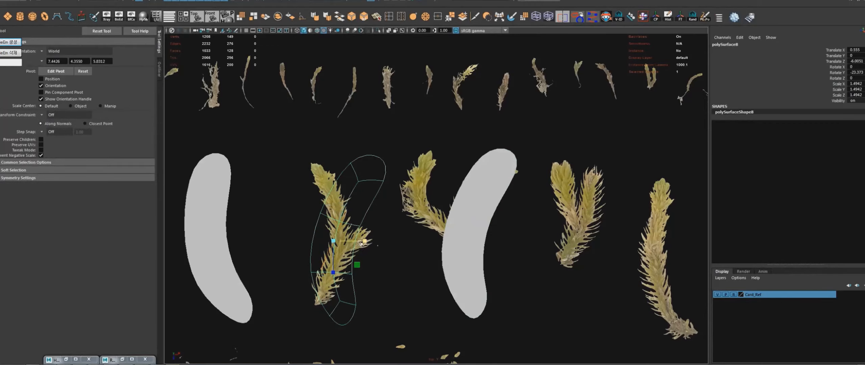
{"action": "left_click_drag", "start_coordinate": [360, 242], "coordinate": [303, 244]}
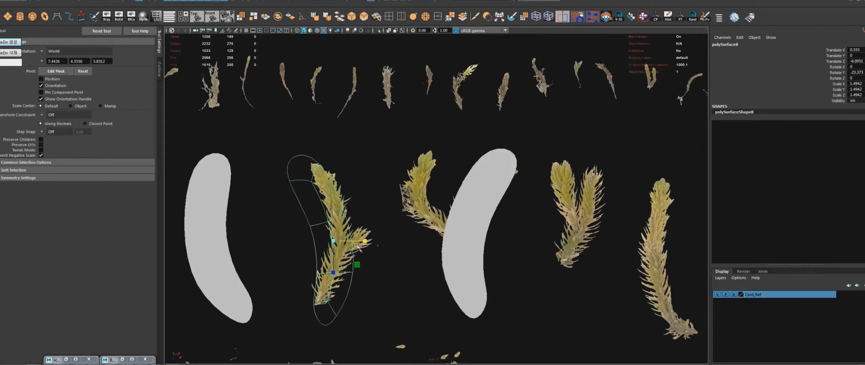
{"action": "key", "text": "e"}
{"action": "left_click_drag", "start_coordinate": [357, 245], "coordinate": [349, 242]}
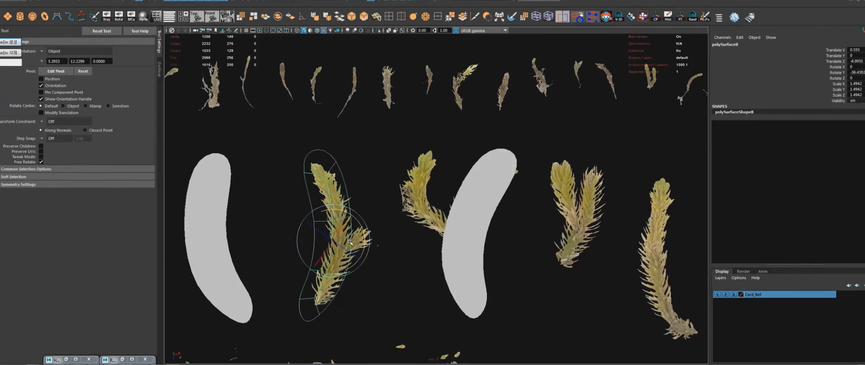
- Center the mirrored card over the fifth sprig and shift its upper end face using surface soft selection with a 2.02 falloff radius
{"action": "key", "text": "w"}
{"action": "left_click_drag", "start_coordinate": [337, 272], "coordinate": [347, 268]}
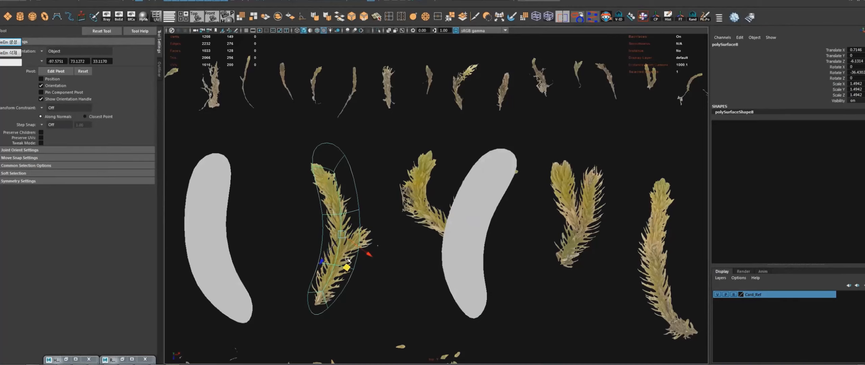
{"action": "key", "text": "F11"}
{"action": "left_click", "coordinate": [323, 159]}
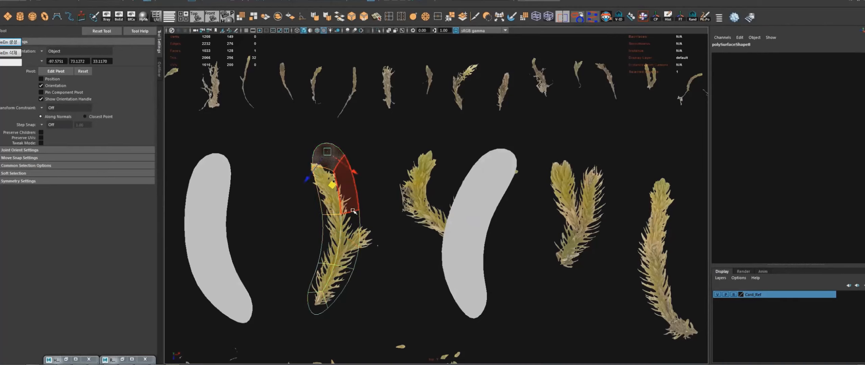
{"action": "left_click", "coordinate": [61, 173]}
{"action": "left_click_drag", "start_coordinate": [74, 198], "coordinate": [62, 198]}
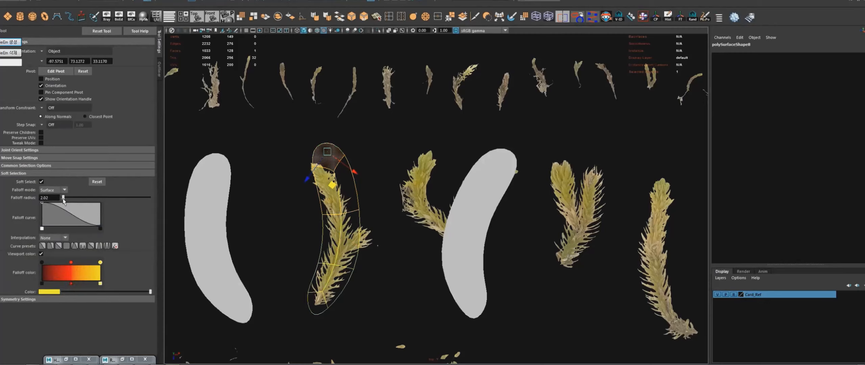
{"action": "left_click_drag", "start_coordinate": [332, 185], "coordinate": [319, 193]}
{"action": "key", "text": "F8"}
- Turn off soft selection and extrude the fifth sprig card's right-hand edges outward to cover the side shoot
{"action": "scroll", "coordinate": [357, 296], "scroll_direction": "up", "scroll_amount": 3}
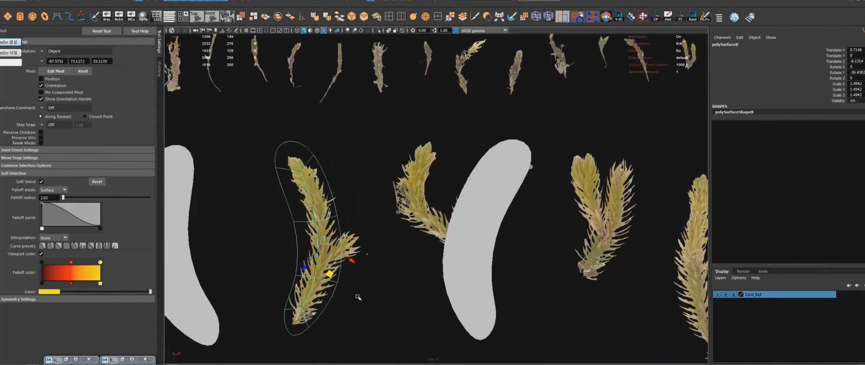
{"action": "scroll", "coordinate": [355, 252], "scroll_direction": "up", "scroll_amount": 2}
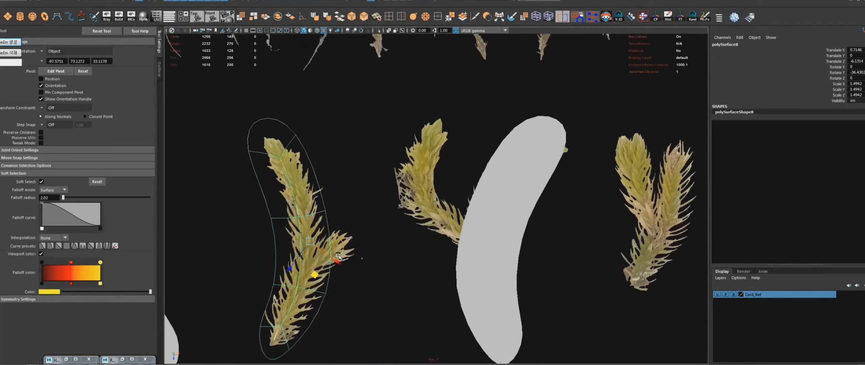
{"action": "key", "text": "F8"}
{"action": "key", "text": "F10"}
{"action": "left_click", "coordinate": [330, 238]}
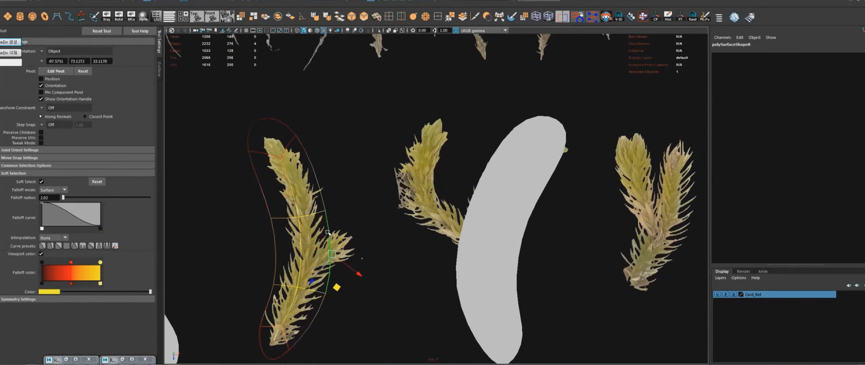
{"action": "key", "text": "b"}
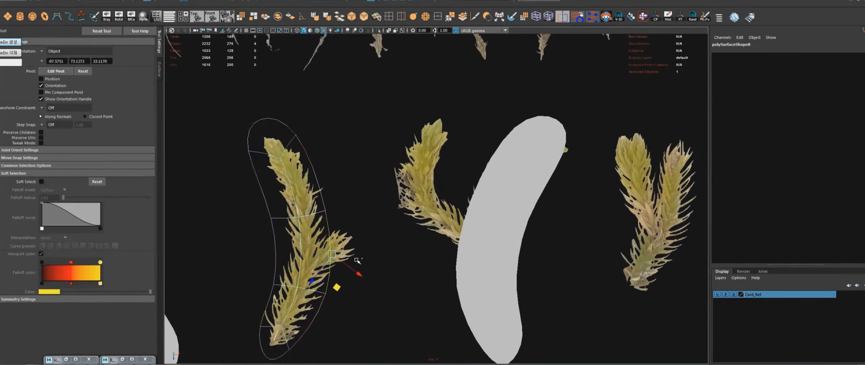
{"action": "key", "text": "ctrl+e"}
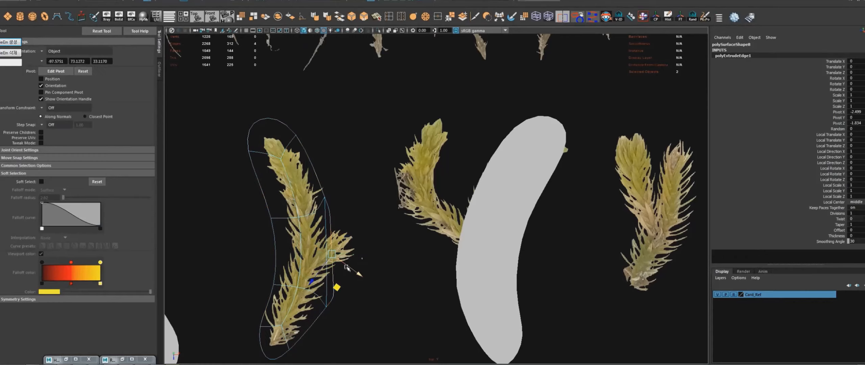
{"action": "left_click_drag", "start_coordinate": [340, 286], "coordinate": [374, 269]}
{"action": "key", "text": "F8"}
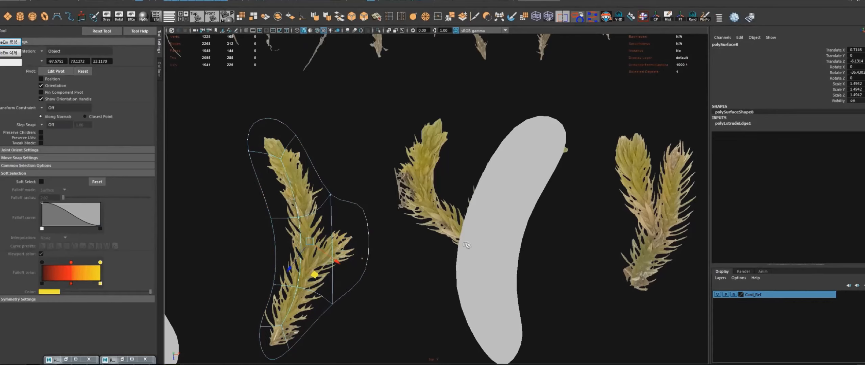
{"action": "middle_click_drag", "start_coordinate": [487, 236], "coordinate": [390, 254], "text": "alt"}
{"action": "left_click", "coordinate": [383, 211]}
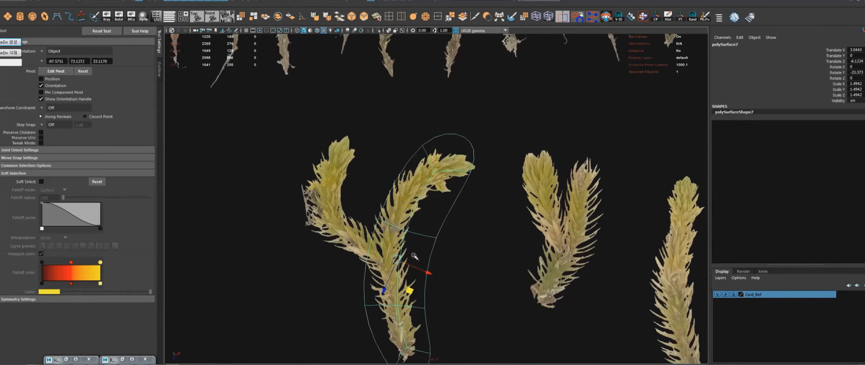
{"action": "scroll", "coordinate": [455, 273], "scroll_direction": "down", "scroll_amount": 5}
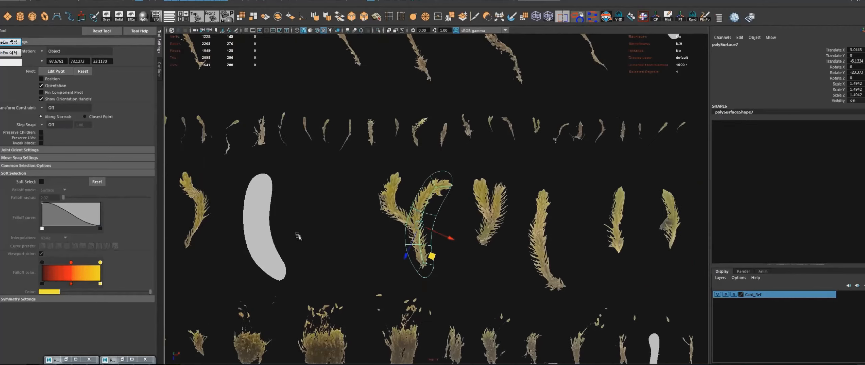
{"action": "left_click", "coordinate": [275, 225]}
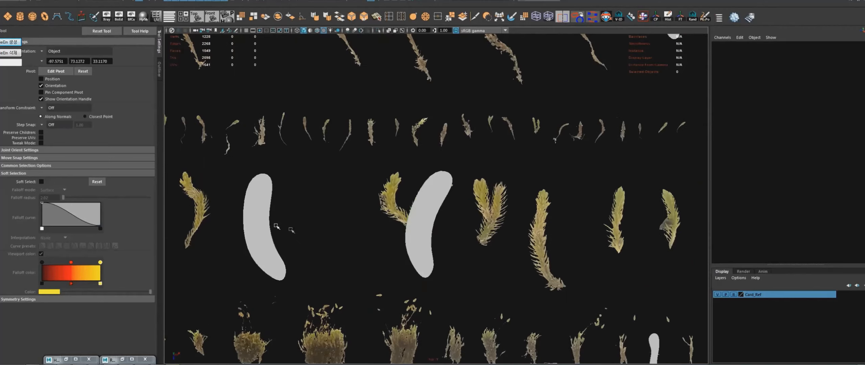
{"action": "left_click", "coordinate": [255, 226]}
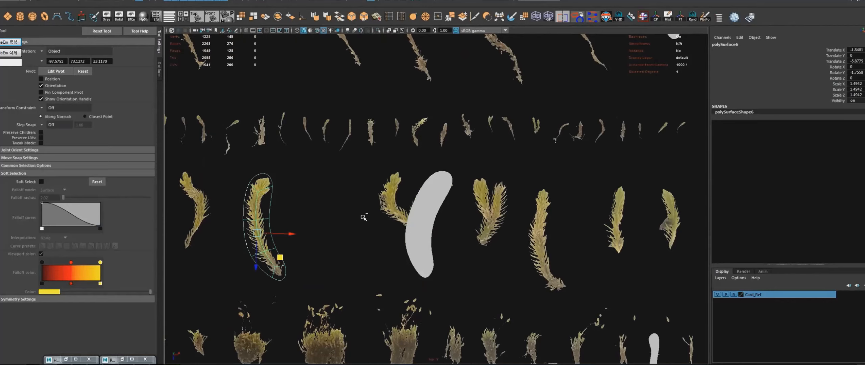
{"action": "key", "text": "Right"}
{"action": "middle_click_drag", "start_coordinate": [276, 228], "coordinate": [415, 229], "text": "alt"}
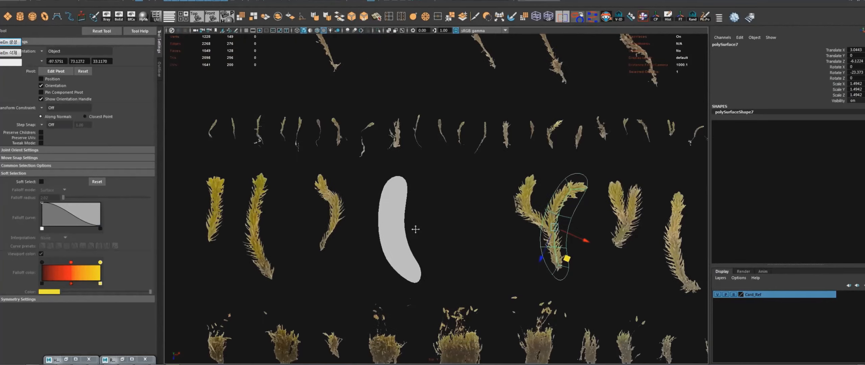
{"action": "key", "text": "shift+d"}
{"action": "middle_click_drag", "start_coordinate": [469, 237], "coordinate": [382, 233], "text": "alt"}
{"action": "key", "text": "Delete"}
{"action": "key", "text": "ctrl+z"}
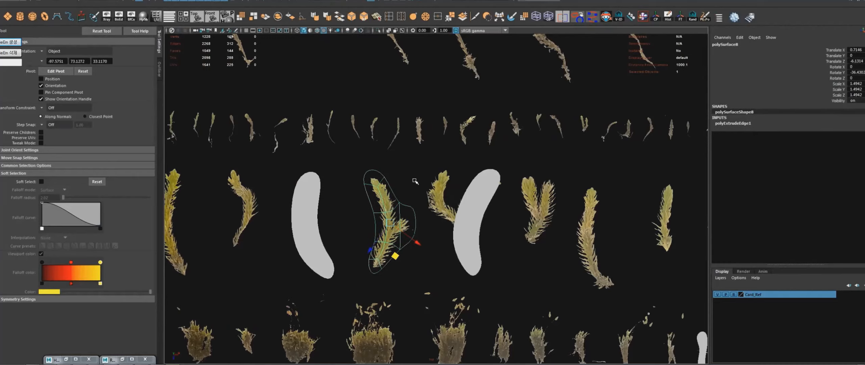
{"action": "key", "text": "Delete"}
{"action": "key", "text": "ctrl+z"}
- Move the bottom end face of the Y-shaped sprig's card up, closer to the base of the stem
{"action": "middle_click_drag", "start_coordinate": [451, 176], "coordinate": [323, 182], "text": "alt"}
{"action": "right_click_drag", "start_coordinate": [323, 182], "coordinate": [395, 201], "text": "alt"}
{"action": "left_click", "coordinate": [328, 223]}
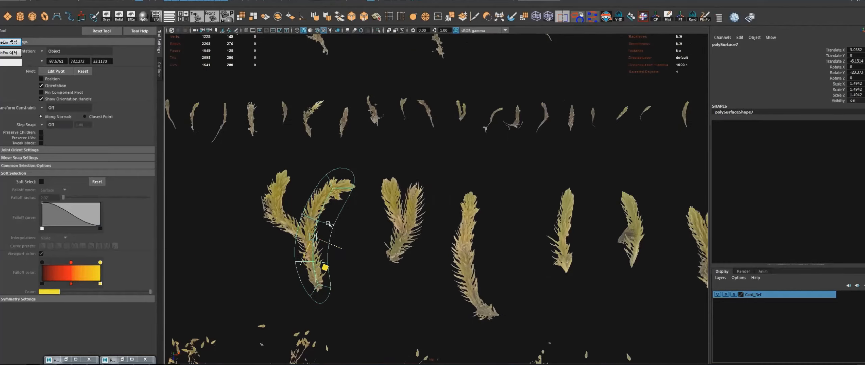
{"action": "left_click", "coordinate": [238, 243]}
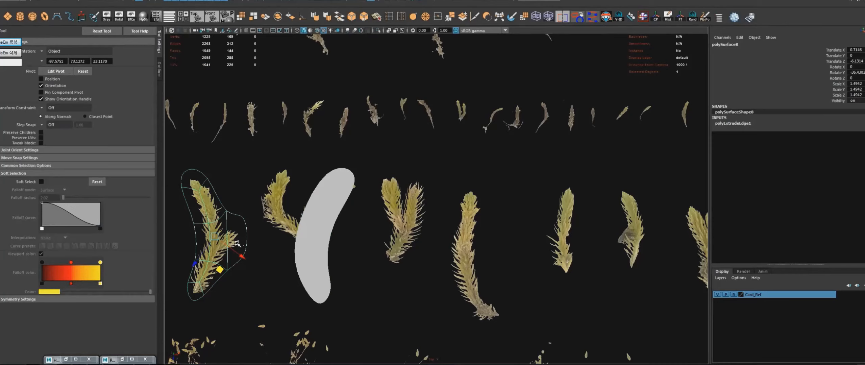
{"action": "left_click", "coordinate": [303, 245]}
{"action": "middle_click_drag", "start_coordinate": [316, 245], "coordinate": [414, 239], "text": "alt"}
{"action": "right_click_drag", "start_coordinate": [414, 239], "coordinate": [571, 255], "text": "alt"}
{"action": "middle_click_drag", "start_coordinate": [412, 250], "coordinate": [401, 227], "text": "alt"}
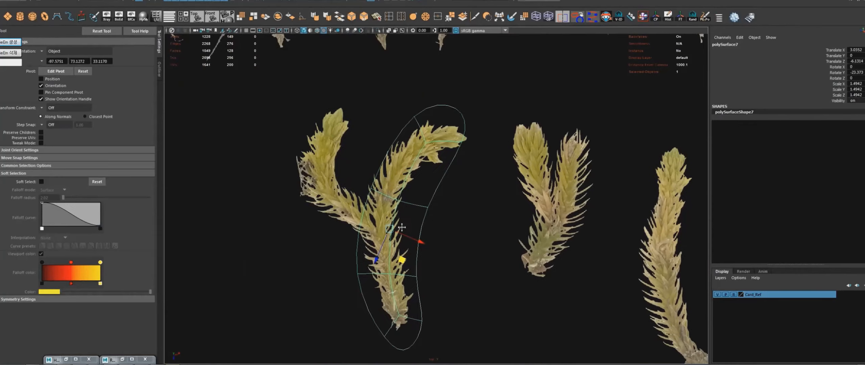
{"action": "right_click_drag", "start_coordinate": [412, 319], "coordinate": [411, 338]}
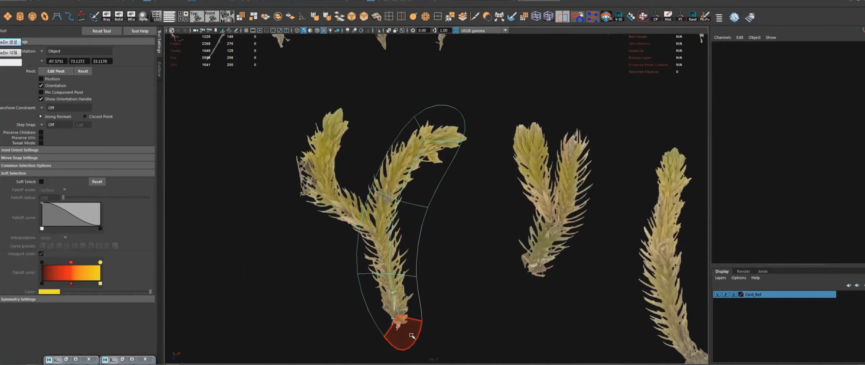
{"action": "left_click", "coordinate": [411, 339]}
{"action": "middle_click_drag", "start_coordinate": [430, 349], "coordinate": [427, 315], "text": "alt"}
{"action": "left_click_drag", "start_coordinate": [415, 333], "coordinate": [416, 319]}
{"action": "right_click_drag", "start_coordinate": [414, 322], "coordinate": [407, 305]}
{"action": "middle_click_drag", "start_coordinate": [388, 262], "coordinate": [415, 285], "text": "alt"}
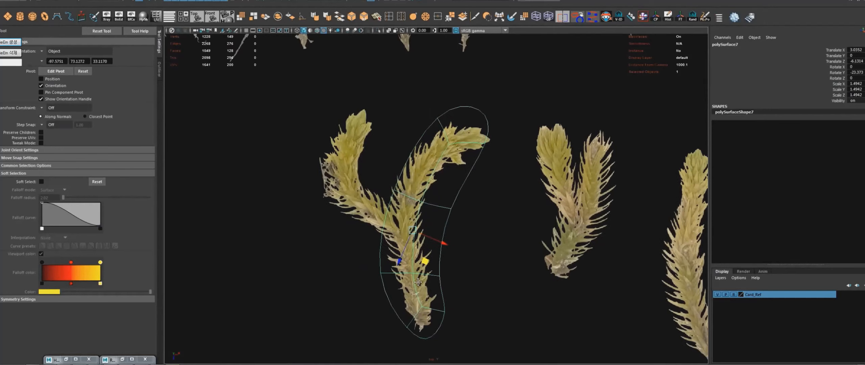
- Shift the lower cross edges of the Y-shaped sprig's card slightly up the stem
{"action": "left_click", "coordinate": [403, 273]}
{"action": "left_click", "coordinate": [429, 275], "text": "shift"}
{"action": "left_click_drag", "start_coordinate": [413, 308], "coordinate": [412, 295]}
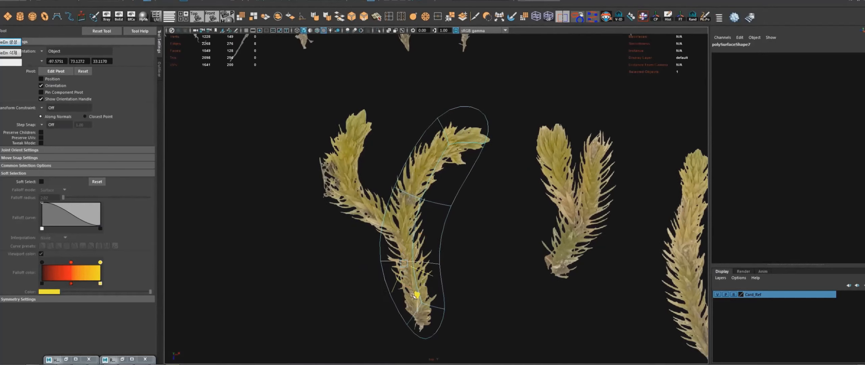
- Move the middle cross edges of the Y-shaped sprig's card up past the fork between the two branches
{"action": "left_click", "coordinate": [416, 216]}
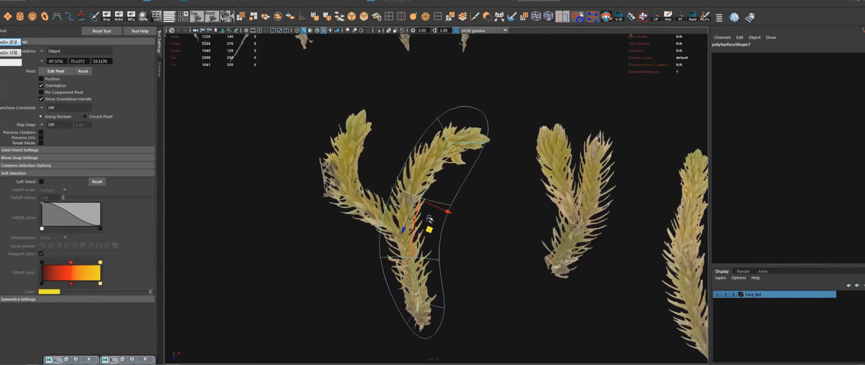
{"action": "left_click_drag", "start_coordinate": [429, 230], "coordinate": [417, 221]}
{"action": "left_click", "coordinate": [372, 199]}
{"action": "middle_click_drag", "start_coordinate": [371, 199], "coordinate": [406, 230], "text": "alt"}
{"action": "key", "text": "F11"}
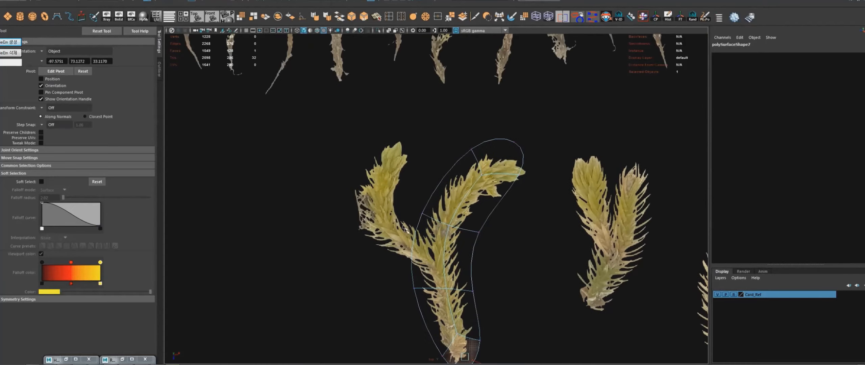
{"action": "key", "text": "F10"}
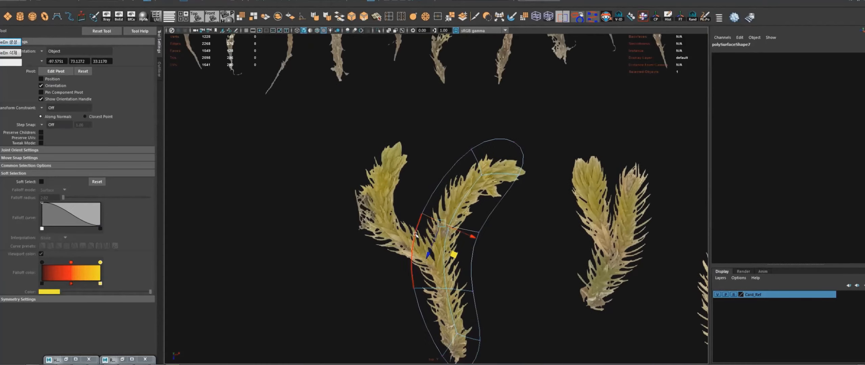
{"action": "left_click", "coordinate": [415, 235]}
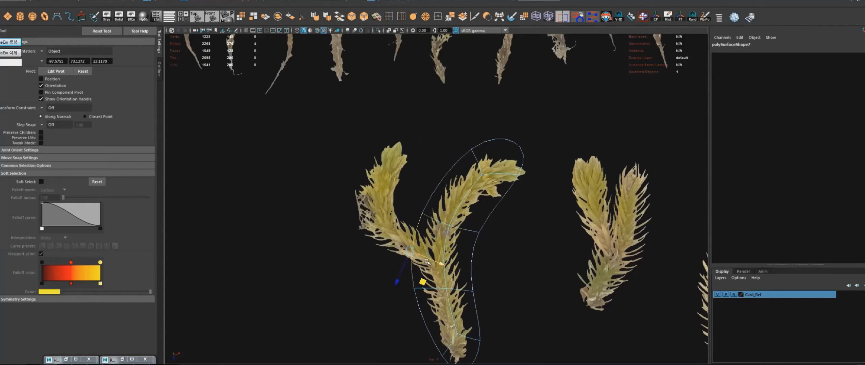
{"action": "left_click", "coordinate": [435, 217]}
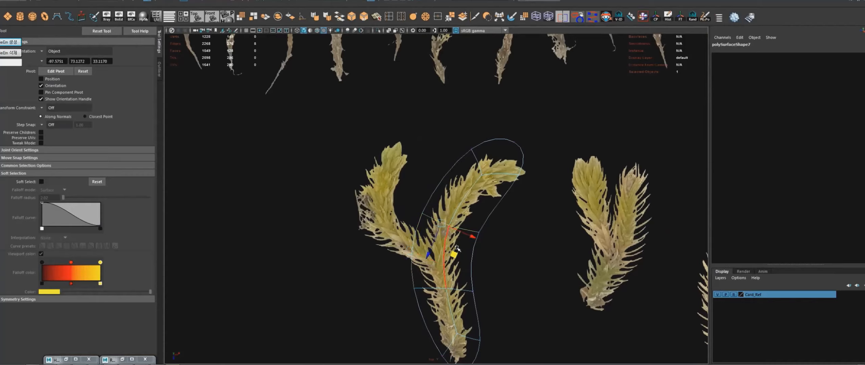
{"action": "left_click_drag", "start_coordinate": [452, 257], "coordinate": [456, 245]}
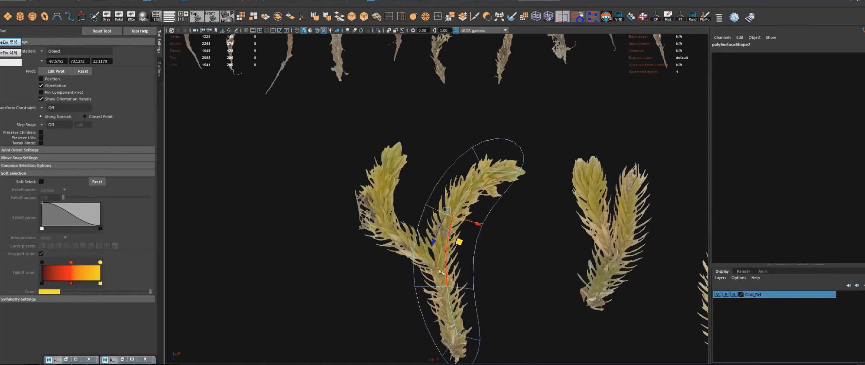
- Extrude the left-hand border edges of the Y-shaped sprig's card outward to enclose the left branch
{"action": "key", "text": "ctrl+e"}
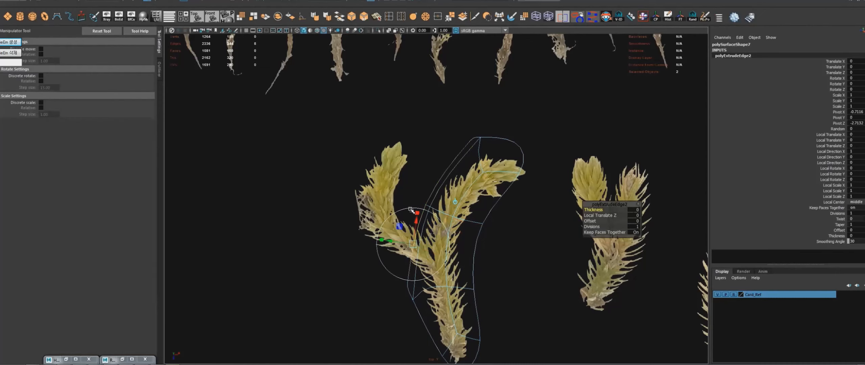
{"action": "key", "text": "w"}
{"action": "left_click_drag", "start_coordinate": [413, 242], "coordinate": [370, 217]}
{"action": "key", "text": "F8"}
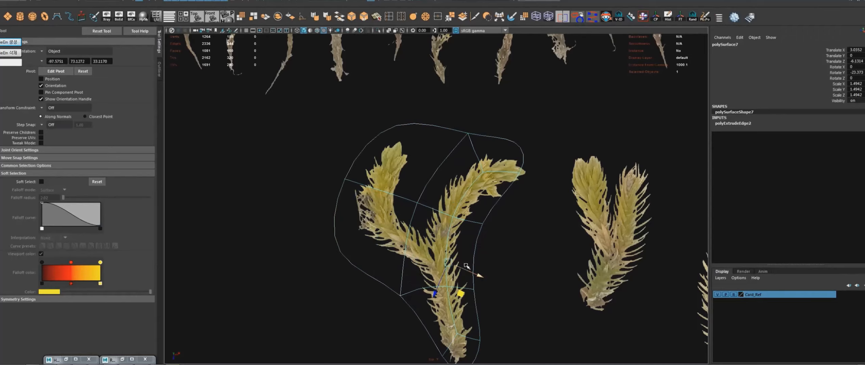
- Insert an edge loop across the Y-shaped sprig's card at the height of the fork
{"action": "key", "text": "ctrl+e"}
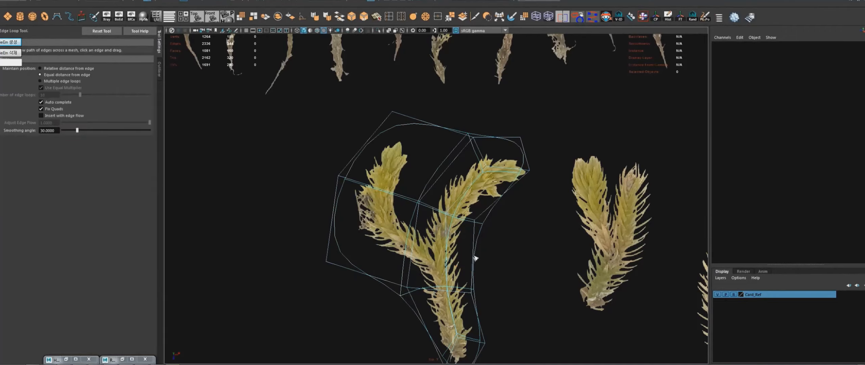
{"action": "left_click_drag", "start_coordinate": [475, 259], "coordinate": [473, 262]}
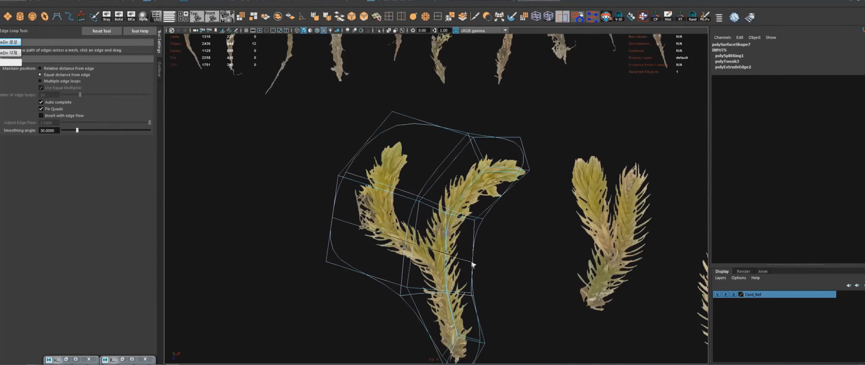
{"action": "key", "text": "q"}
- Delete the part of the new cross edge loop that runs through the extruded left section of the card
{"action": "key", "text": "F8"}
{"action": "key", "text": "F10"}
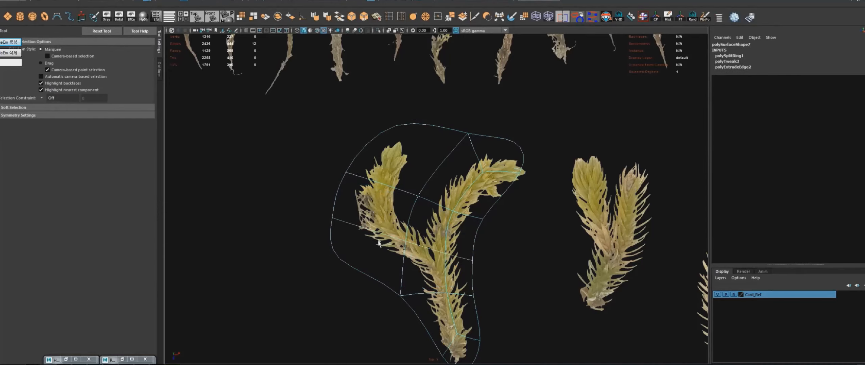
{"action": "key", "text": "Delete"}
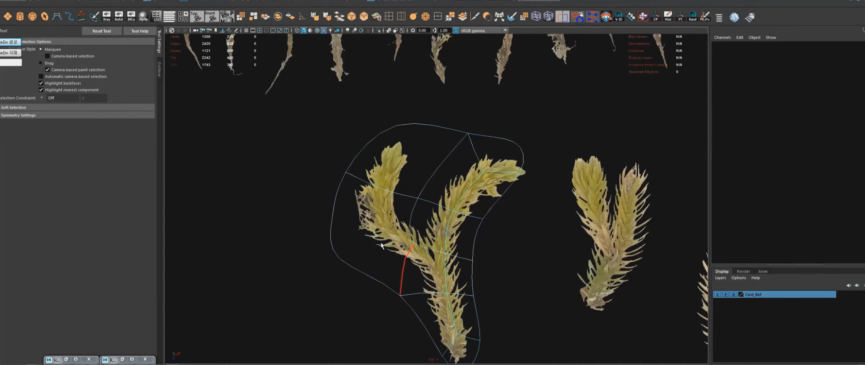
{"action": "key", "text": "ctrl+z"}
{"action": "double_click", "coordinate": [381, 245]}
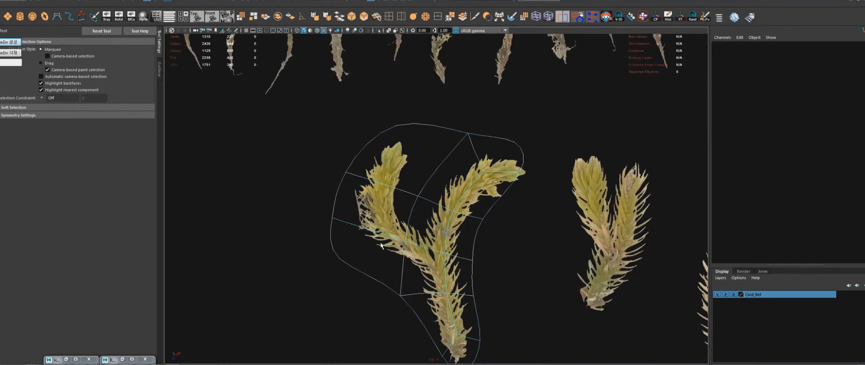
{"action": "key", "text": "Delete"}
{"action": "key", "text": "w"}
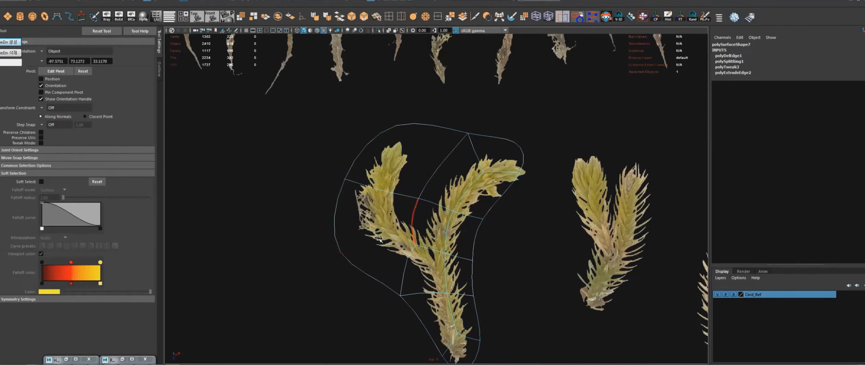
- Cut an edge from the Y-shaped card's fork to its left border and another lengthwise along the left branch to the upper border
{"action": "left_click_drag", "start_coordinate": [377, 246], "coordinate": [380, 252], "text": "alt"}
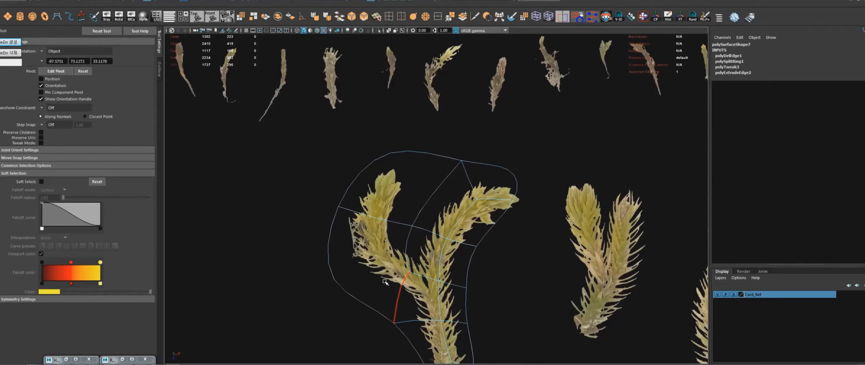
{"action": "key", "text": "ctrl+shift+x"}
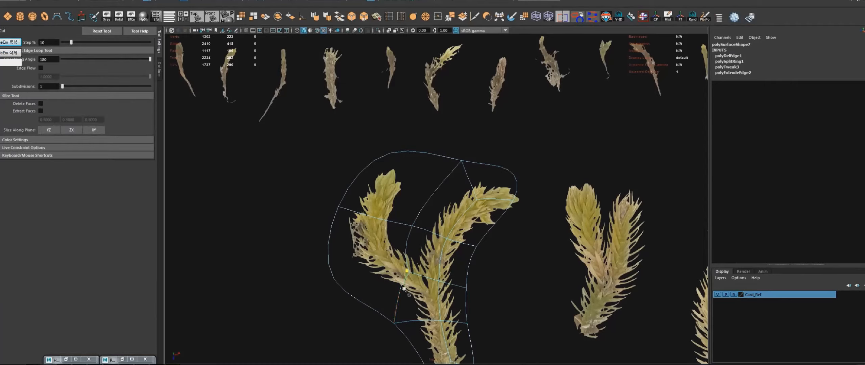
{"action": "left_click", "coordinate": [407, 270]}
{"action": "left_click", "coordinate": [320, 289]}
{"action": "key", "text": "Return"}
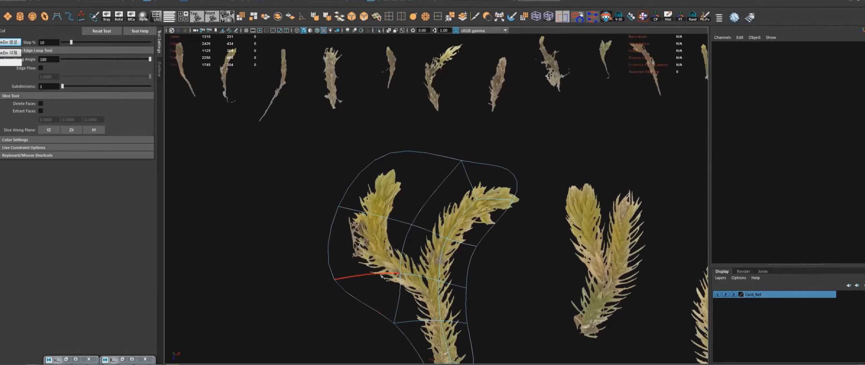
{"action": "left_click", "coordinate": [373, 244]}
{"action": "left_click", "coordinate": [404, 145]}
{"action": "key", "text": "Return"}
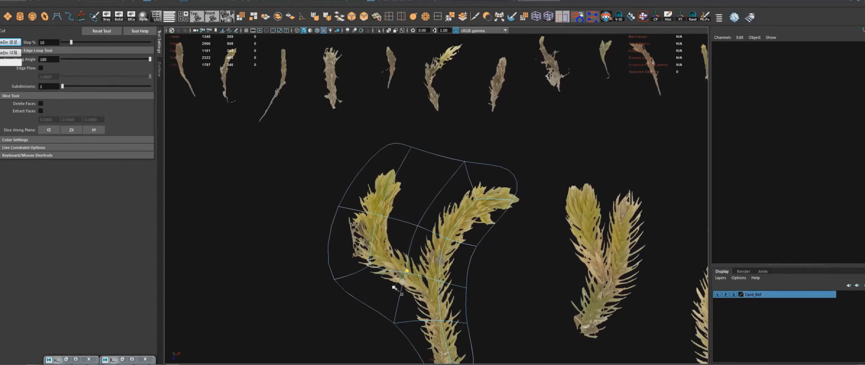
{"action": "key", "text": "q"}
{"action": "left_click", "coordinate": [433, 256]}
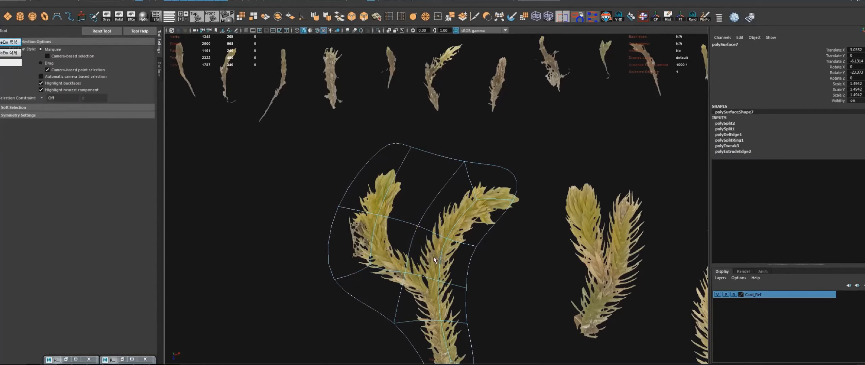
- Move the vertex where the new cuts meet up onto the left branch and delete the surplus vertex on the border above that branch
{"action": "scroll", "coordinate": [429, 259], "scroll_direction": "down", "scroll_amount": 3}
{"action": "scroll", "coordinate": [426, 260], "scroll_direction": "up", "scroll_amount": 3}
{"action": "left_click_drag", "start_coordinate": [419, 263], "coordinate": [388, 293], "text": "alt"}
{"action": "key", "text": "F9"}
{"action": "left_click", "coordinate": [367, 282]}
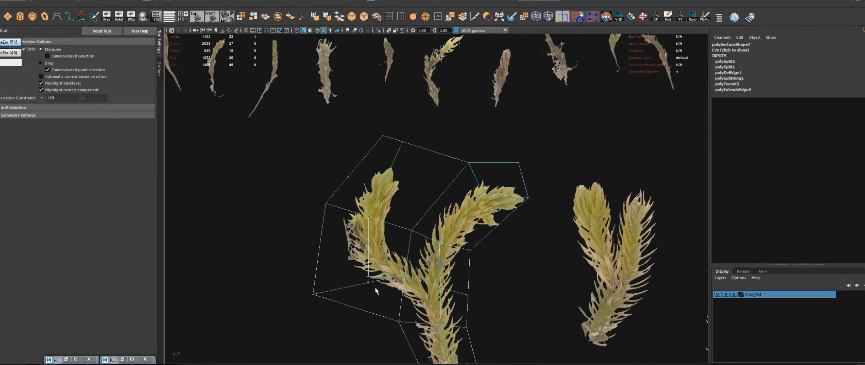
{"action": "key", "text": "w"}
{"action": "middle_click_drag", "start_coordinate": [378, 309], "coordinate": [384, 280]}
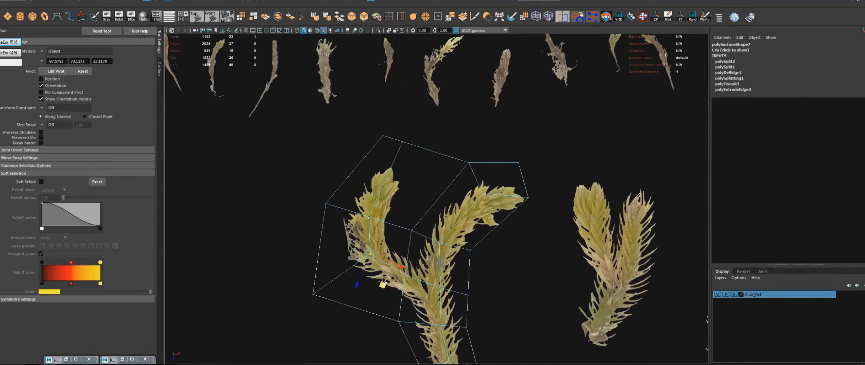
{"action": "left_click", "coordinate": [386, 151]}
{"action": "key", "text": "Delete"}
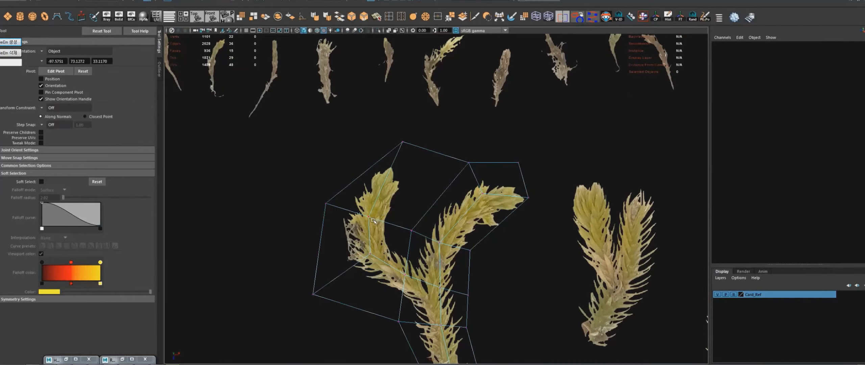
- Shift the end face of the Y-shaped card outward over the right branch's tip and reposition its corner vertices to follow the tip
{"action": "key", "text": "3"}
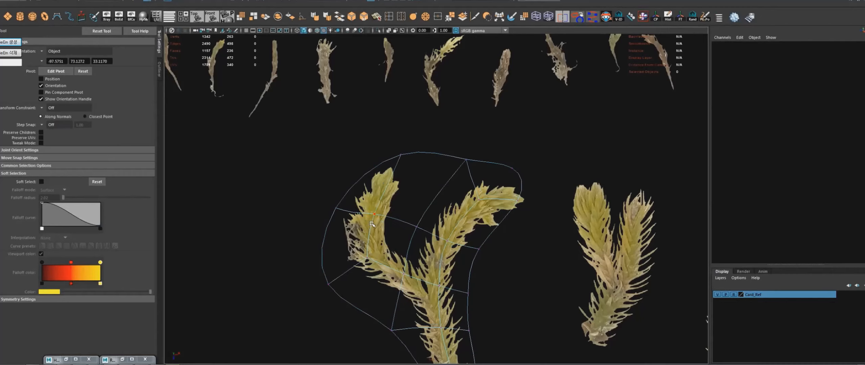
{"action": "middle_click_drag", "start_coordinate": [372, 224], "coordinate": [369, 183], "text": "alt"}
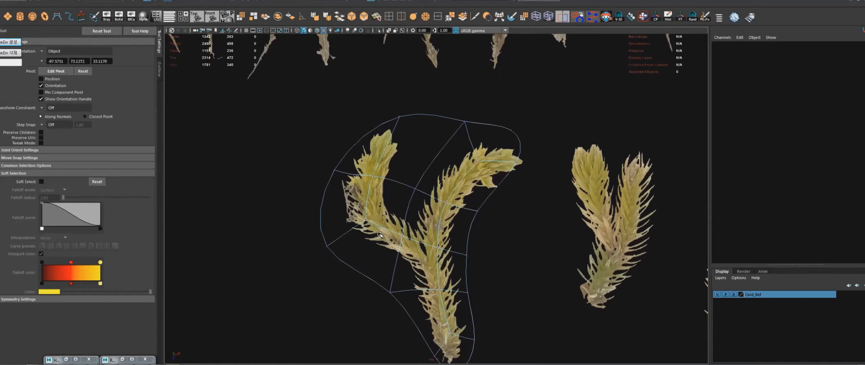
{"action": "left_click", "coordinate": [514, 174]}
{"action": "left_click_drag", "start_coordinate": [511, 173], "coordinate": [521, 178]}
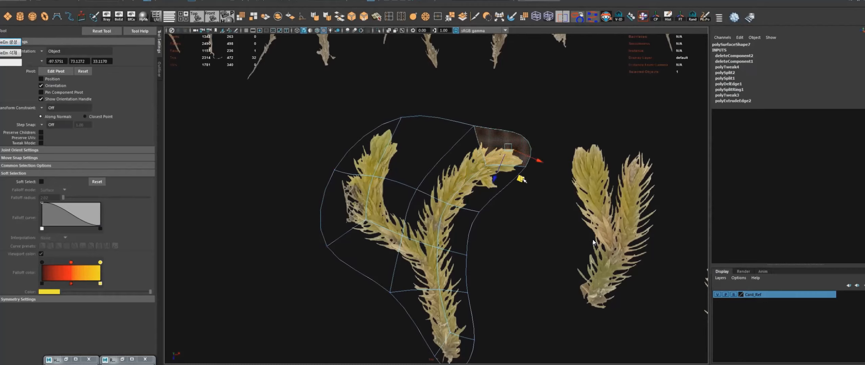
{"action": "key", "text": "F9"}
{"action": "key", "text": "1"}
{"action": "left_click", "coordinate": [527, 131]}
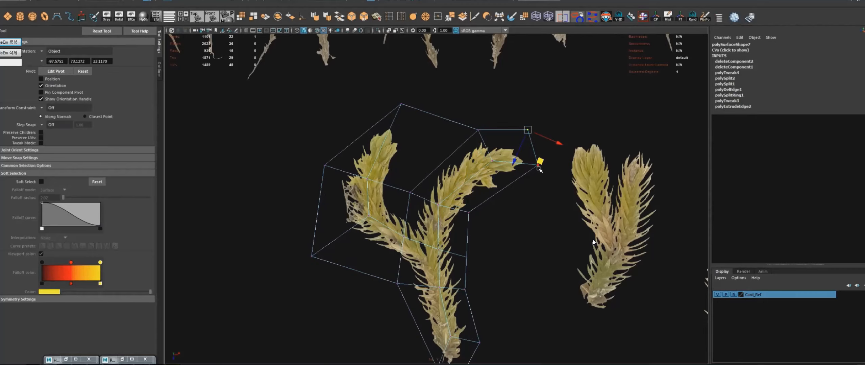
{"action": "left_click", "coordinate": [537, 165]}
{"action": "left_click_drag", "start_coordinate": [550, 196], "coordinate": [540, 174]}
{"action": "left_click", "coordinate": [478, 130]}
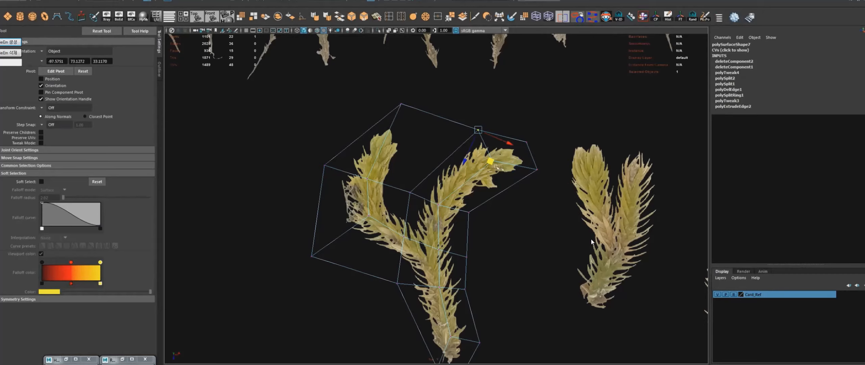
- Move the Y-shaped card's cross-edge vertices above the fork upward and adjust the right border vertex level with the fork
{"action": "middle_click_drag", "start_coordinate": [457, 325], "coordinate": [457, 252], "text": "alt"}
{"action": "key", "text": "F8"}
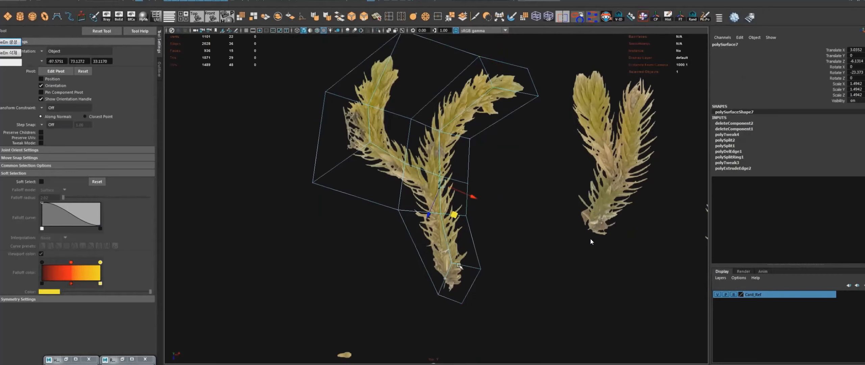
{"action": "key", "text": "3"}
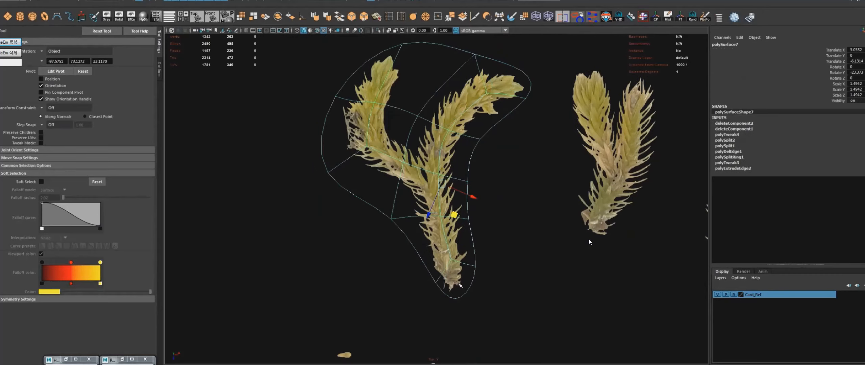
{"action": "middle_click_drag", "start_coordinate": [482, 204], "coordinate": [480, 246], "text": "alt"}
{"action": "key", "text": "1"}
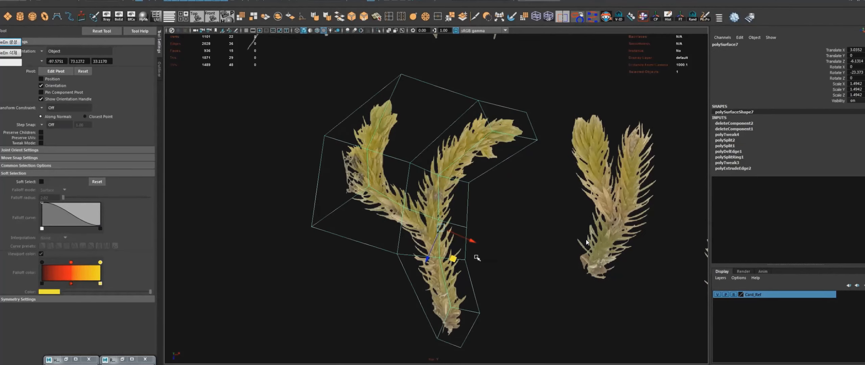
{"action": "key", "text": "F8"}
{"action": "left_click", "coordinate": [440, 178]}
{"action": "left_click_drag", "start_coordinate": [451, 208], "coordinate": [427, 172]}
{"action": "left_click", "coordinate": [411, 165]}
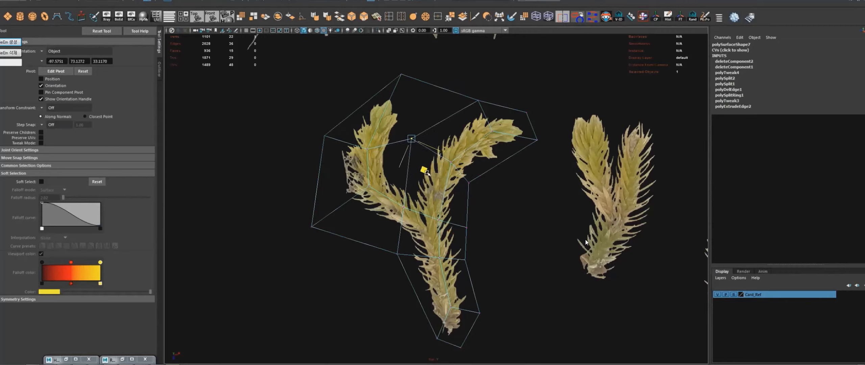
{"action": "left_click", "coordinate": [452, 225]}
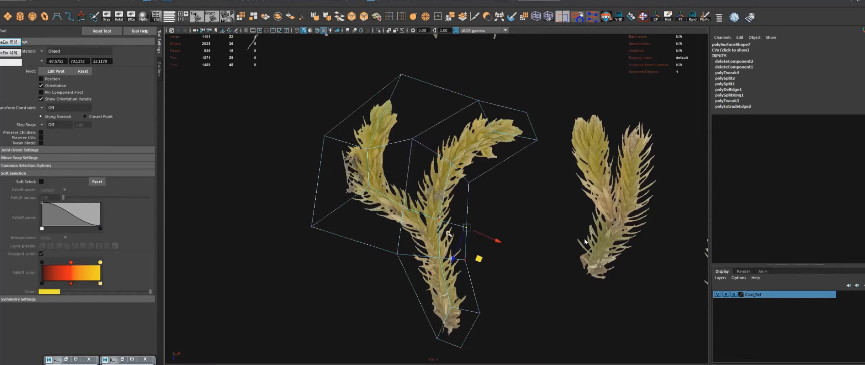
{"action": "left_click_drag", "start_coordinate": [465, 255], "coordinate": [465, 244]}
{"action": "key", "text": "F8"}
- Examine the Y-shaped card alongside the other cards and the sprigs still without cards across the whole atlas
{"action": "scroll", "coordinate": [583, 235], "scroll_direction": "down", "scroll_amount": 10}
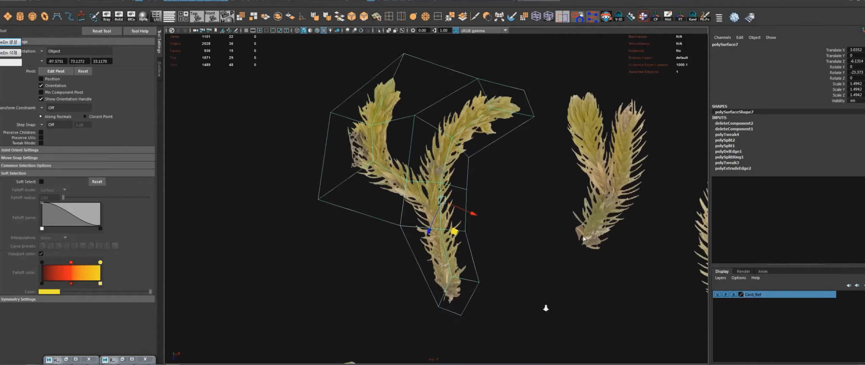
{"action": "scroll", "coordinate": [582, 235], "scroll_direction": "down", "scroll_amount": 6}
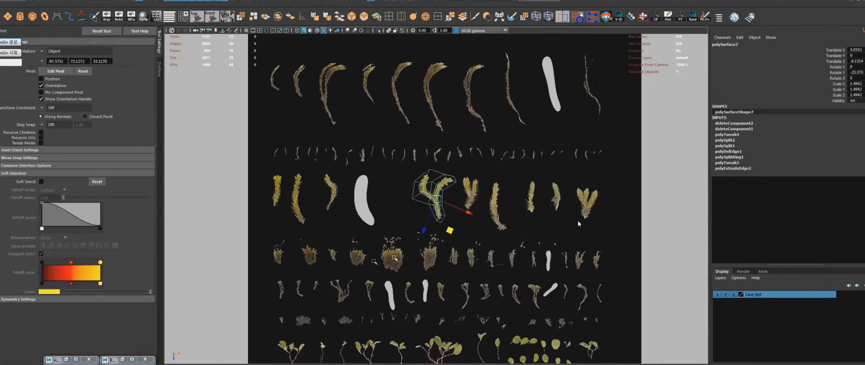
{"action": "left_click", "coordinate": [244, 235]}
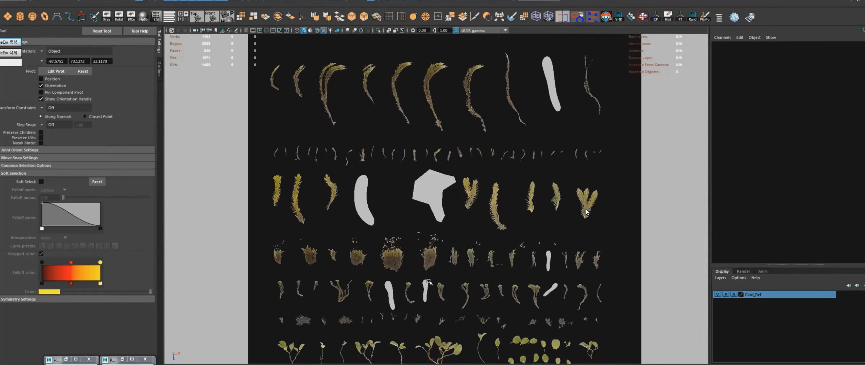
{"action": "left_click", "coordinate": [438, 215]}
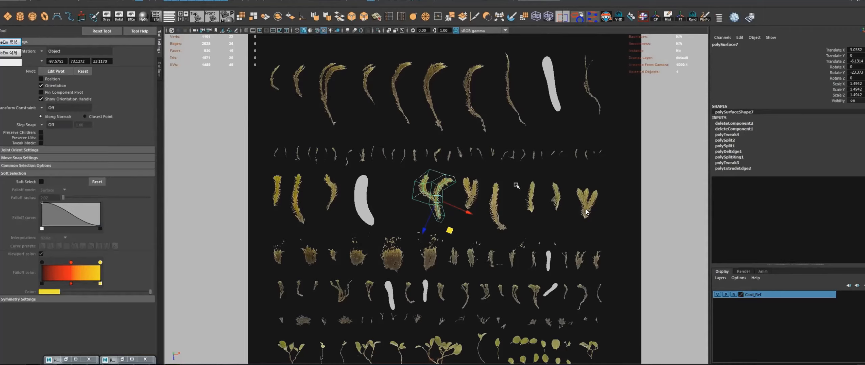
{"action": "middle_click_drag", "start_coordinate": [373, 314], "coordinate": [403, 194], "text": "alt"}
{"action": "right_click_drag", "start_coordinate": [404, 195], "coordinate": [497, 284], "text": "alt"}
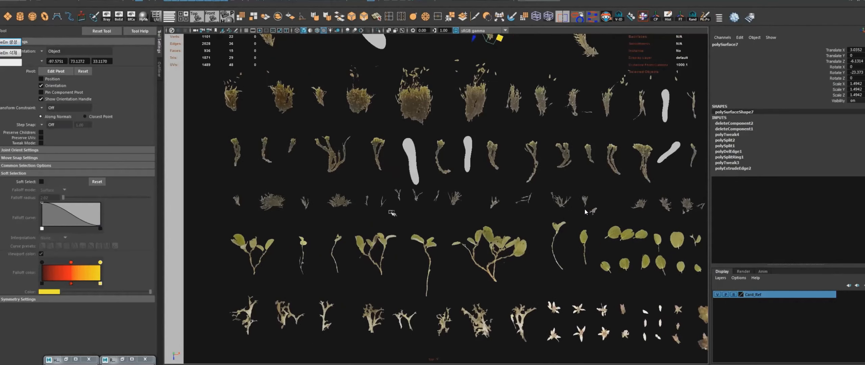
{"action": "middle_click_drag", "start_coordinate": [388, 212], "coordinate": [435, 287], "text": "alt"}
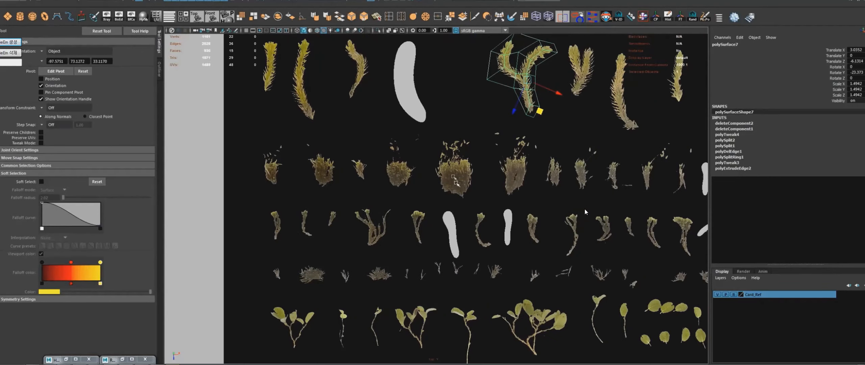
{"action": "middle_click_drag", "start_coordinate": [574, 170], "coordinate": [487, 293], "text": "alt"}
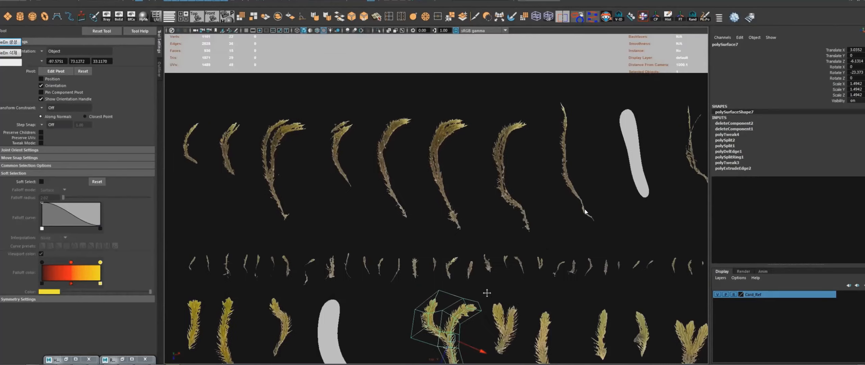
{"action": "right_click_drag", "start_coordinate": [522, 270], "coordinate": [448, 237], "text": "alt"}
{"action": "middle_click_drag", "start_coordinate": [447, 237], "coordinate": [452, 87], "text": "alt"}
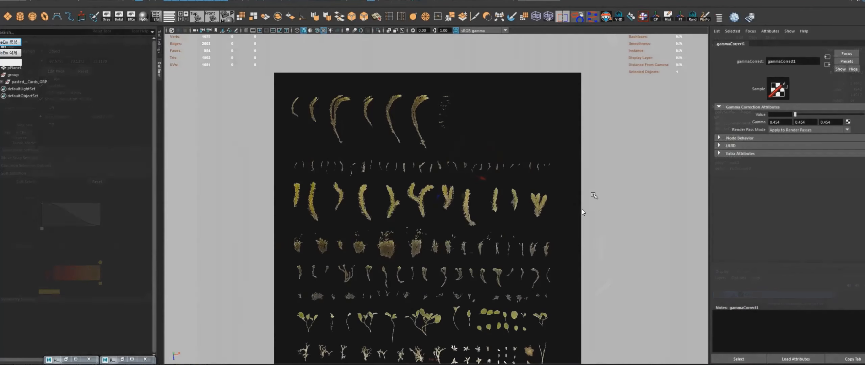
- Select all cards in the completed atlas scene and examine how their outlines and edges follow the sprigs row by row
{"action": "scroll", "coordinate": [581, 209], "scroll_direction": "up", "scroll_amount": 2}
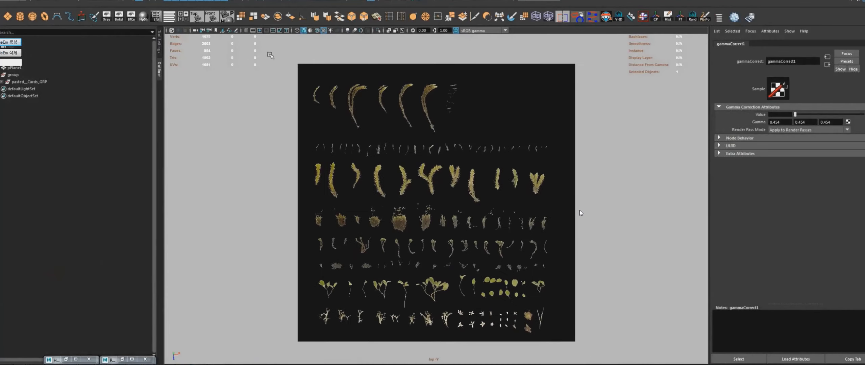
{"action": "left_click_drag", "start_coordinate": [270, 55], "coordinate": [595, 349]}
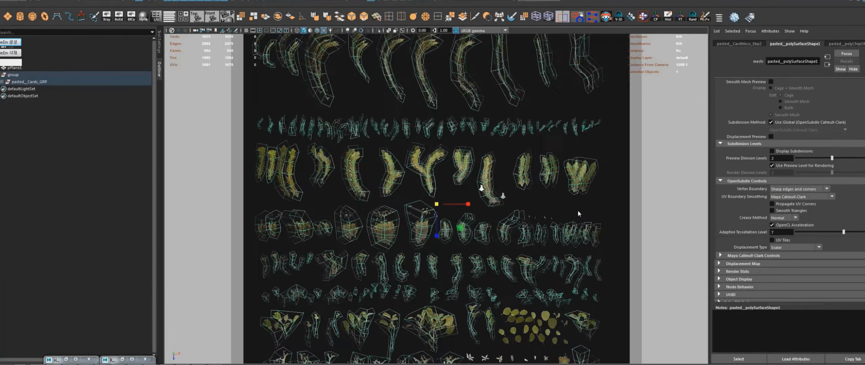
{"action": "scroll", "coordinate": [577, 211], "scroll_direction": "up", "scroll_amount": 6}
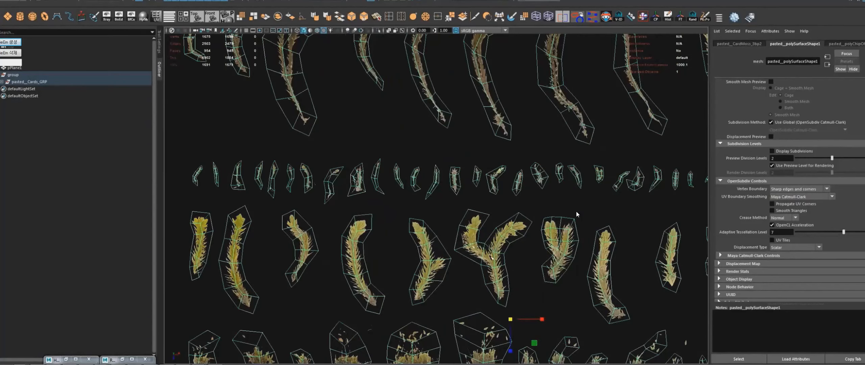
{"action": "scroll", "coordinate": [575, 211], "scroll_direction": "up", "scroll_amount": 2}
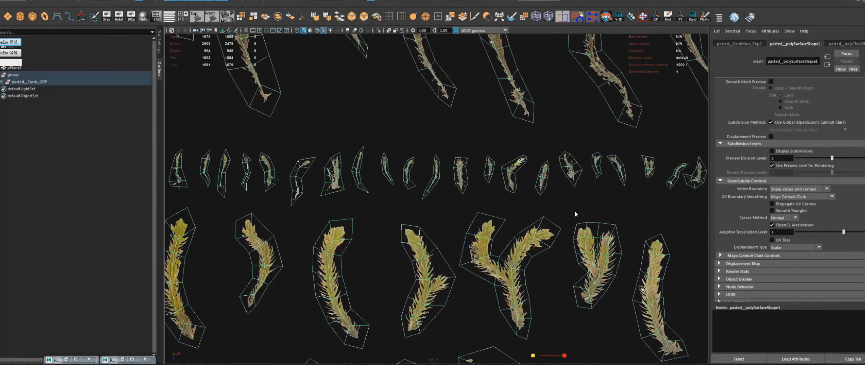
{"action": "scroll", "coordinate": [575, 214], "scroll_direction": "up", "scroll_amount": 2}
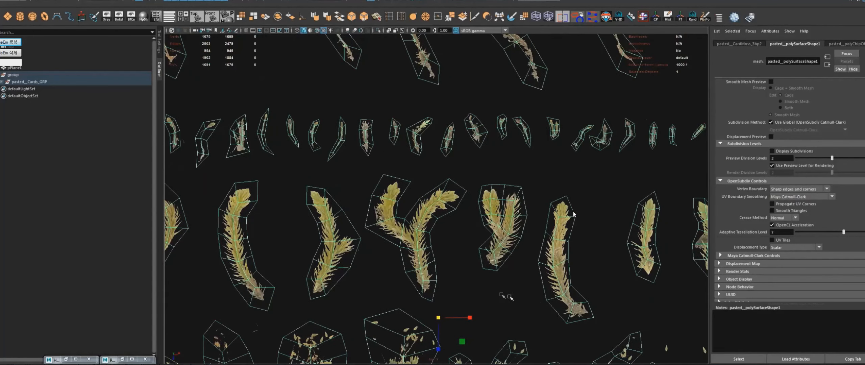
{"action": "middle_click_drag", "start_coordinate": [487, 290], "coordinate": [518, 203], "text": "alt"}
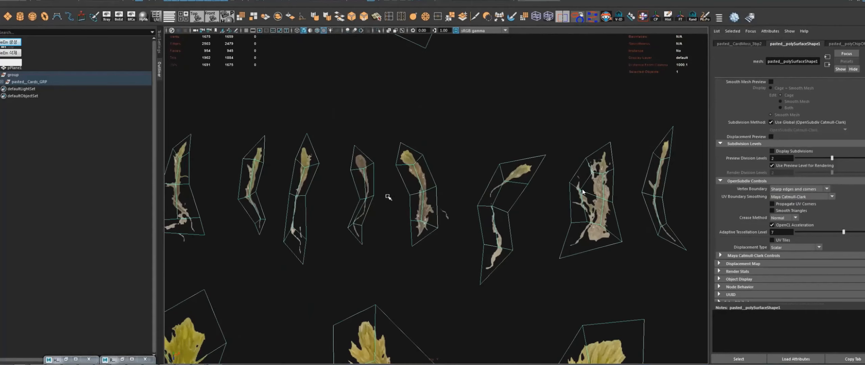
{"action": "right_click_drag", "start_coordinate": [444, 221], "coordinate": [515, 242], "text": "alt"}
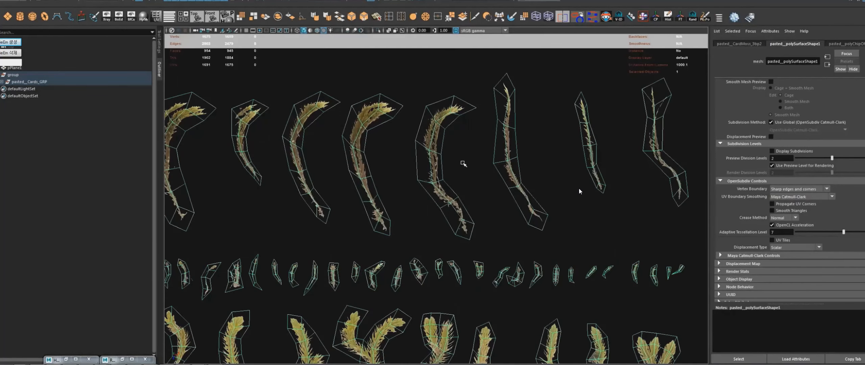
{"action": "middle_click_drag", "start_coordinate": [457, 296], "coordinate": [477, 156], "text": "alt"}
{"action": "middle_click_drag", "start_coordinate": [458, 310], "coordinate": [479, 171], "text": "alt"}
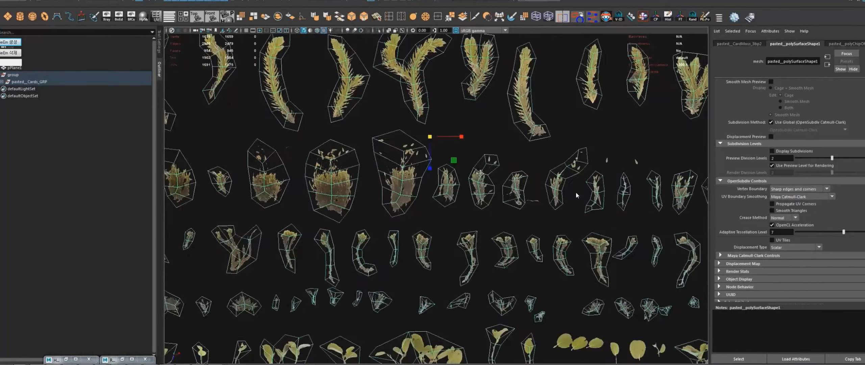
{"action": "middle_click_drag", "start_coordinate": [467, 318], "coordinate": [466, 173], "text": "alt"}
{"action": "right_click_drag", "start_coordinate": [375, 247], "coordinate": [583, 254], "text": "alt"}
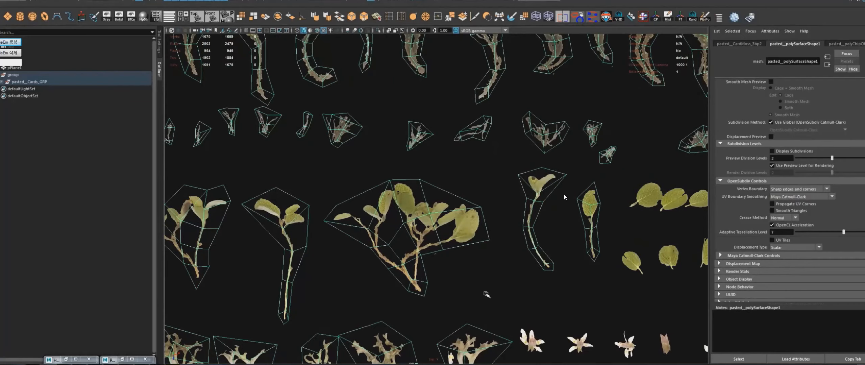
- Examine how the card outlines fit the leafy sprigs in the lower rows, ending with an overview of the whole atlas
{"action": "middle_click_drag", "start_coordinate": [269, 282], "coordinate": [400, 194], "text": "alt"}
{"action": "middle_click_drag", "start_coordinate": [317, 217], "coordinate": [531, 279], "text": "alt"}
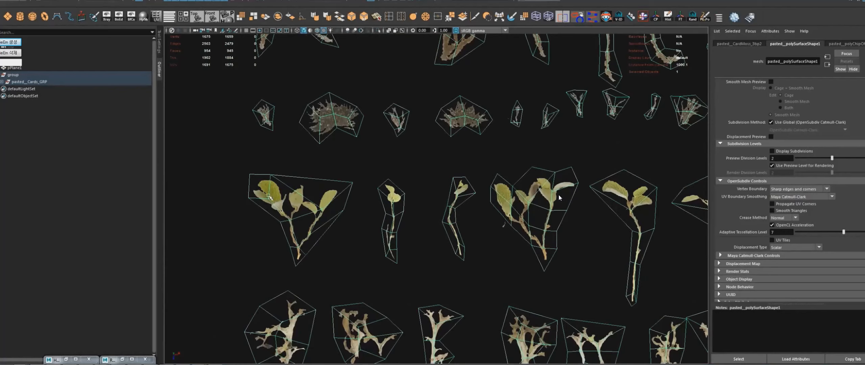
{"action": "right_click_drag", "start_coordinate": [500, 244], "coordinate": [323, 202], "text": "alt"}
{"action": "middle_click_drag", "start_coordinate": [365, 182], "coordinate": [302, 293], "text": "alt"}
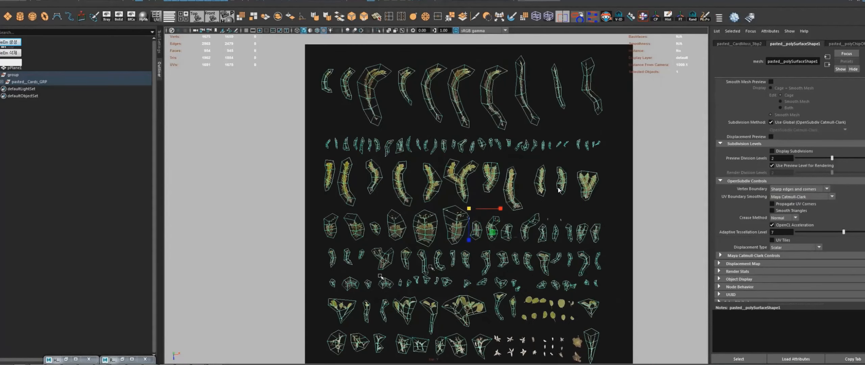
{"action": "right_click_drag", "start_coordinate": [381, 277], "coordinate": [402, 249], "text": "alt"}
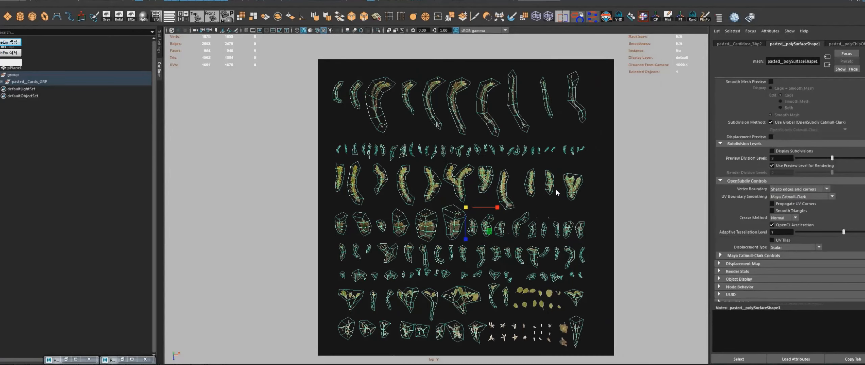
- Make the Card_Ref layer selectable, duplicate the atlas reference plane and isolate the copy
{"action": "key", "text": "ctrl+a"}
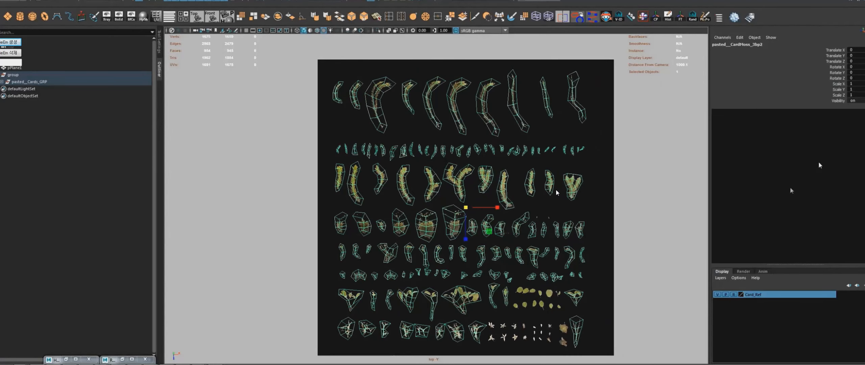
{"action": "left_click", "coordinate": [734, 294]}
{"action": "left_click", "coordinate": [550, 194]}
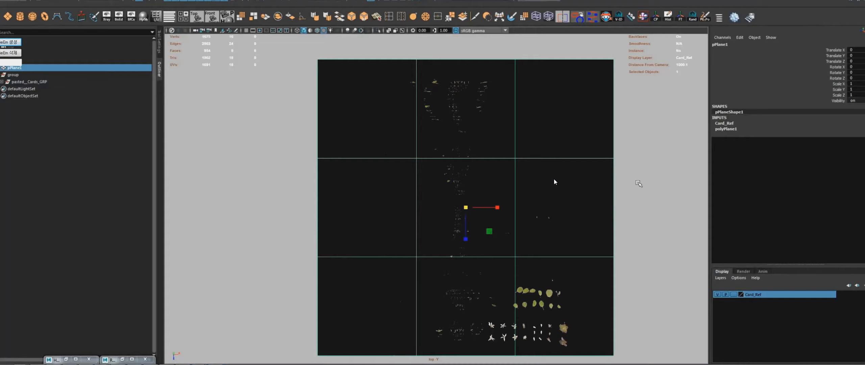
{"action": "middle_click_drag", "start_coordinate": [638, 181], "coordinate": [635, 152], "text": "alt"}
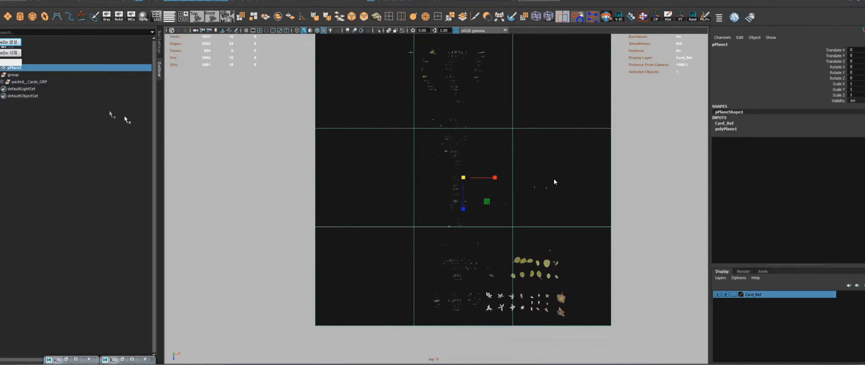
{"action": "key", "text": "ctrl+d"}
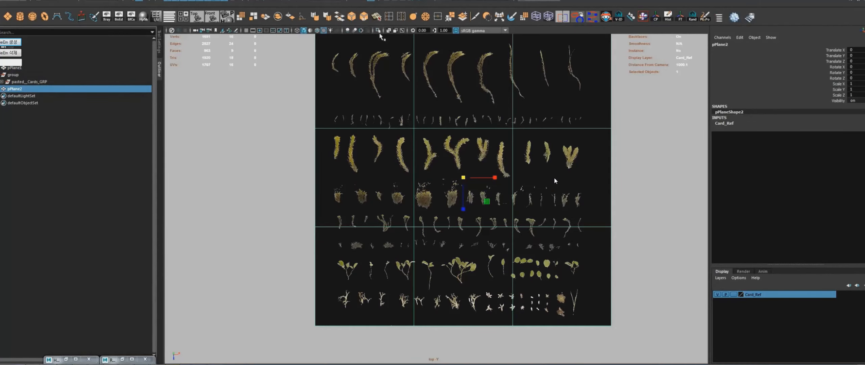
{"action": "key", "text": "ctrl+1"}
{"action": "right_click_drag", "start_coordinate": [521, 178], "coordinate": [500, 176], "text": "alt"}
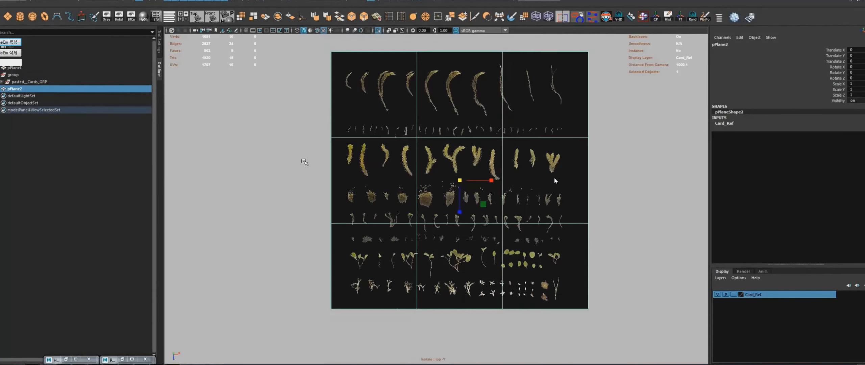
- Insert an edge loop close to each of the four borders of the duplicated plane
{"action": "left_click", "coordinate": [306, 159]}
{"action": "double_click", "coordinate": [337, 138]}
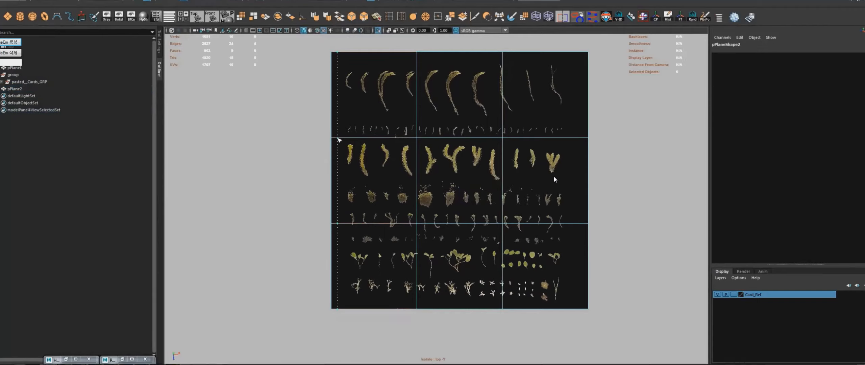
{"action": "left_click", "coordinate": [339, 138]}
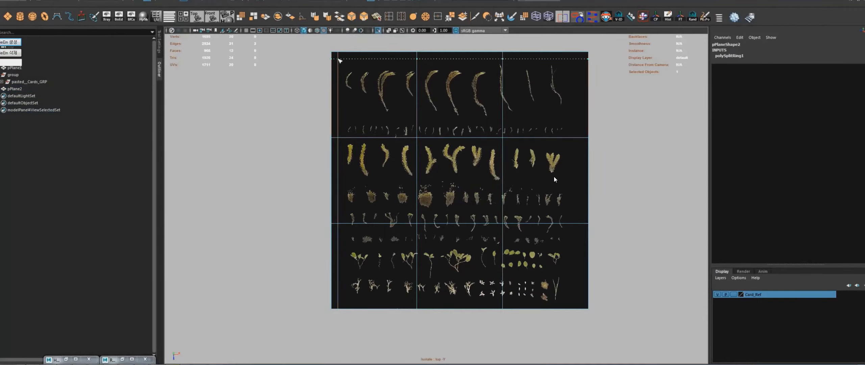
{"action": "left_click", "coordinate": [338, 58]}
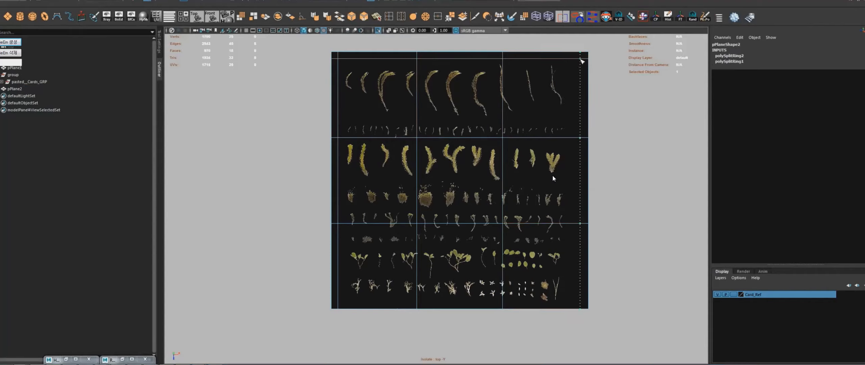
{"action": "left_click", "coordinate": [579, 108]}
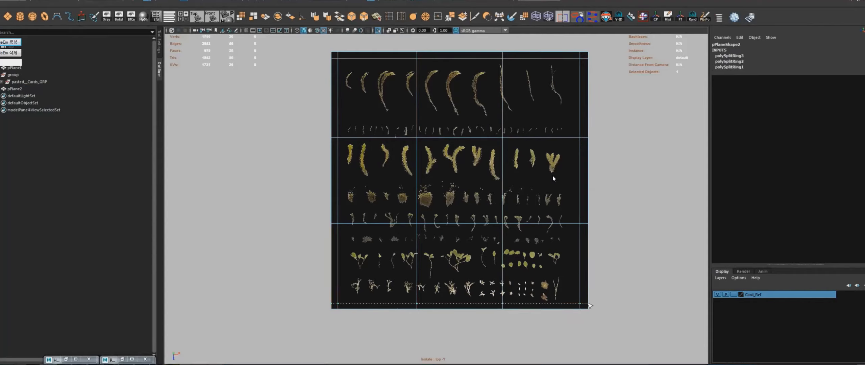
{"action": "left_click", "coordinate": [590, 305]}
{"action": "key", "text": "q"}
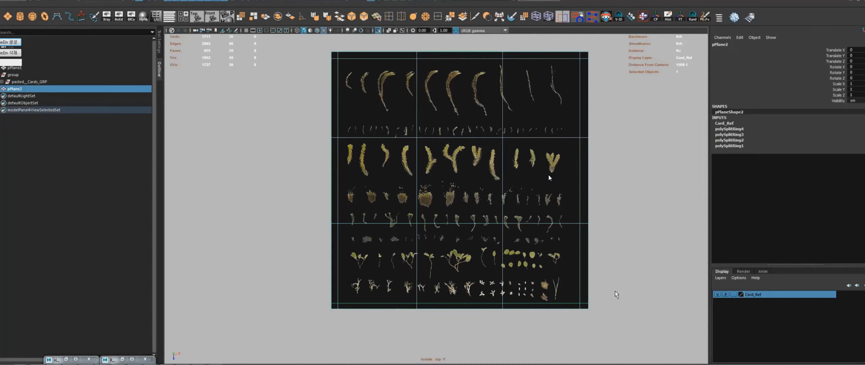
- Delete all faces of the duplicated plane except the four small corner squares and leave isolation mode
{"action": "key", "text": "F11"}
{"action": "left_click_drag", "start_coordinate": [620, 98], "coordinate": [307, 288]}
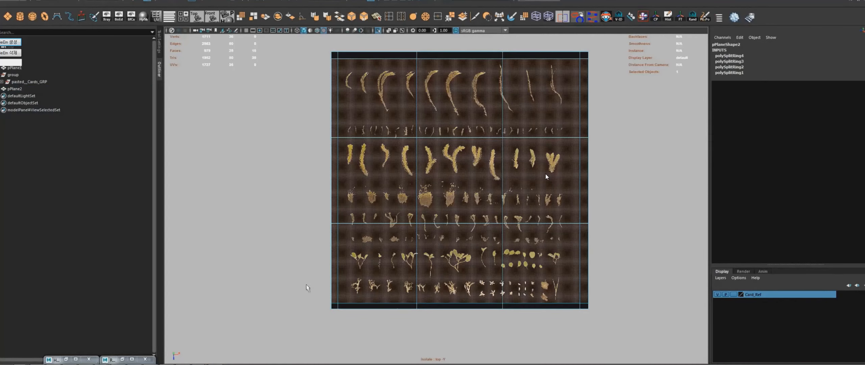
{"action": "left_click_drag", "start_coordinate": [365, 351], "coordinate": [537, 57], "text": "shift"}
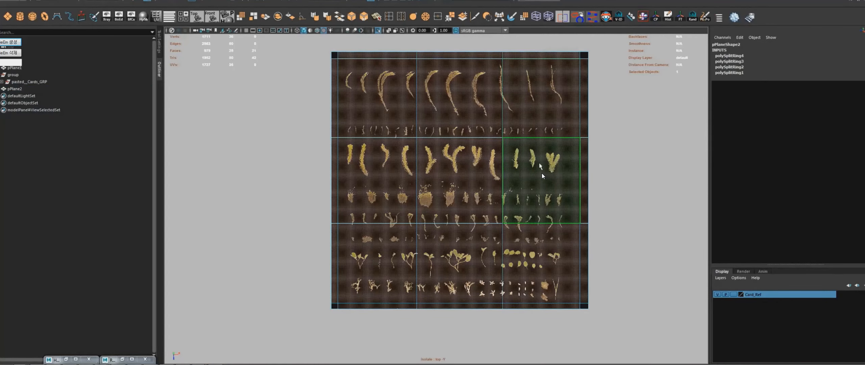
{"action": "key", "text": "Delete"}
{"action": "key", "text": "F8"}
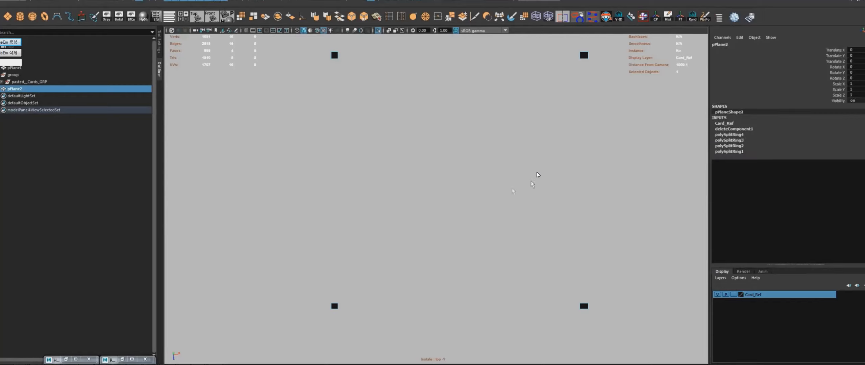
{"action": "left_click", "coordinate": [378, 30]}
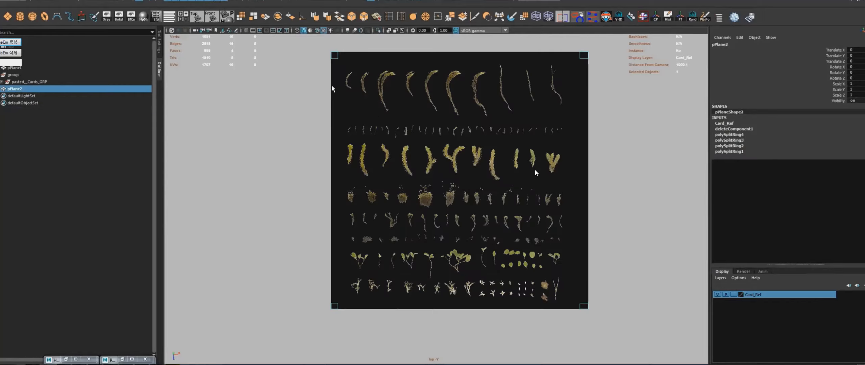
- Hide the original atlas reference plane and frame the cards with the corner squares
{"action": "left_click", "coordinate": [533, 170]}
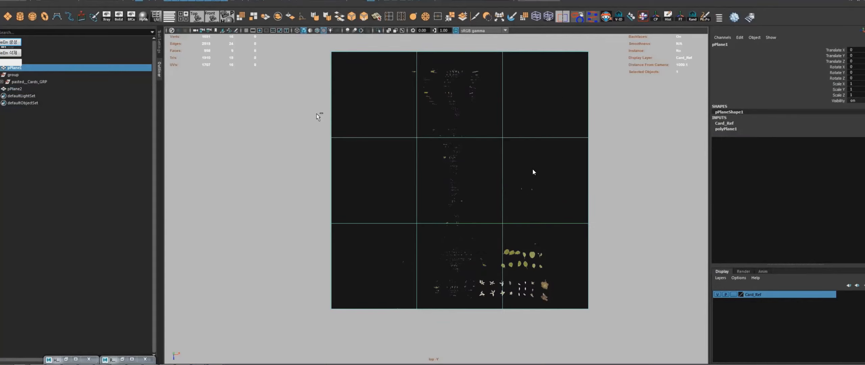
{"action": "key", "text": "ctrl+h"}
{"action": "key", "text": "f"}
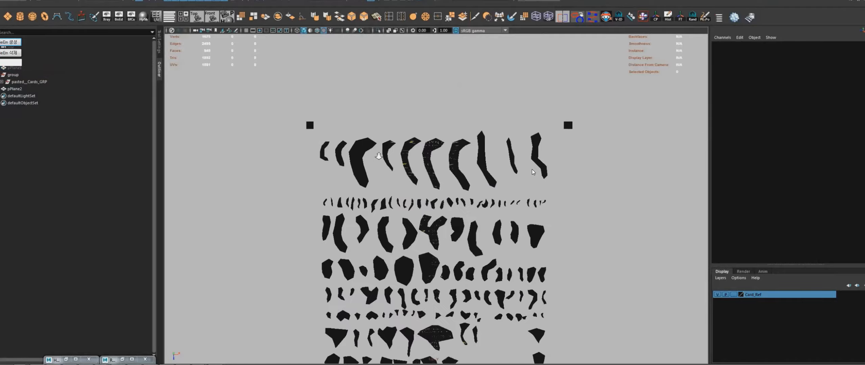
- Examine how the atlas texture is mapped on the individual cards without the reference plane behind them
{"action": "right_click_drag", "start_coordinate": [379, 156], "coordinate": [515, 196], "text": "alt"}
{"action": "middle_click_drag", "start_coordinate": [515, 197], "coordinate": [566, 355], "text": "alt"}
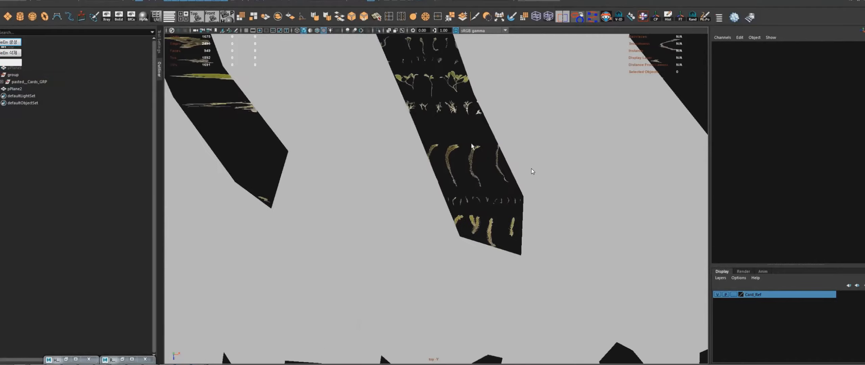
{"action": "middle_click_drag", "start_coordinate": [471, 144], "coordinate": [520, 285], "text": "alt"}
{"action": "right_click_drag", "start_coordinate": [520, 285], "coordinate": [415, 287], "text": "alt"}
{"action": "middle_click_drag", "start_coordinate": [485, 358], "coordinate": [495, 207], "text": "alt"}
{"action": "right_click_drag", "start_coordinate": [494, 207], "coordinate": [489, 206], "text": "alt"}
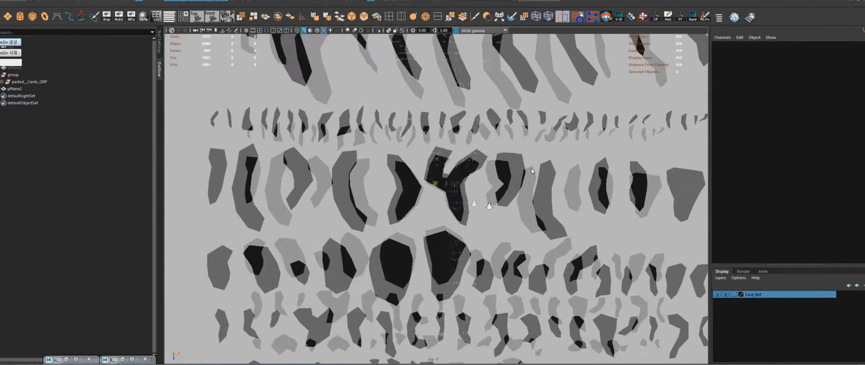
{"action": "key", "text": "f"}
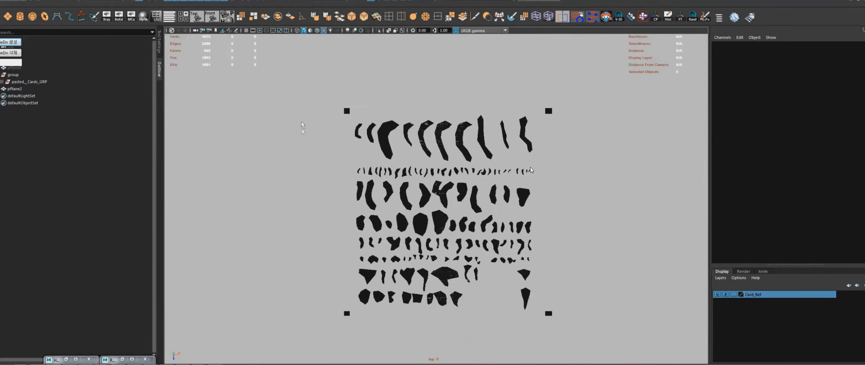
- Select all cards together with the four corner squares and apply a planar UV projection to them
{"action": "left_click_drag", "start_coordinate": [304, 87], "coordinate": [613, 330]}
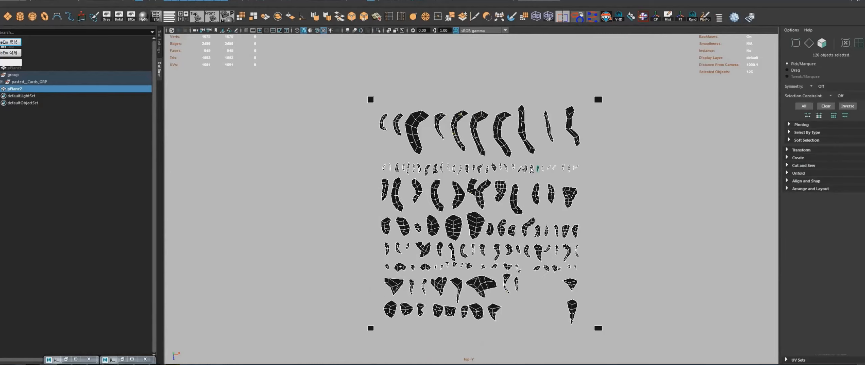
{"action": "left_click", "coordinate": [810, 173]}
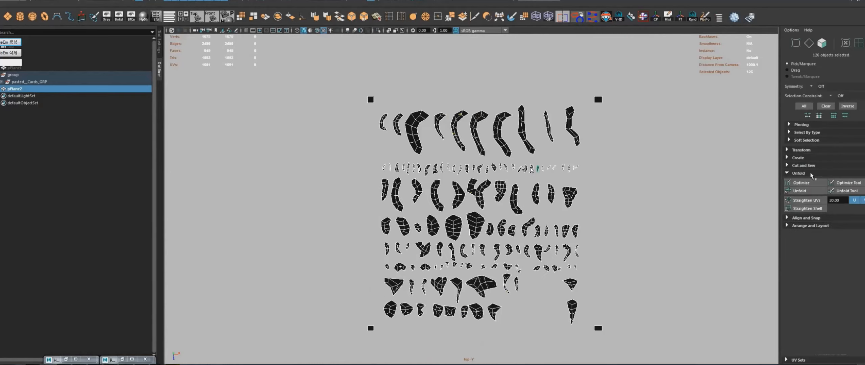
{"action": "left_click", "coordinate": [810, 157]}
{"action": "left_click", "coordinate": [810, 209]}
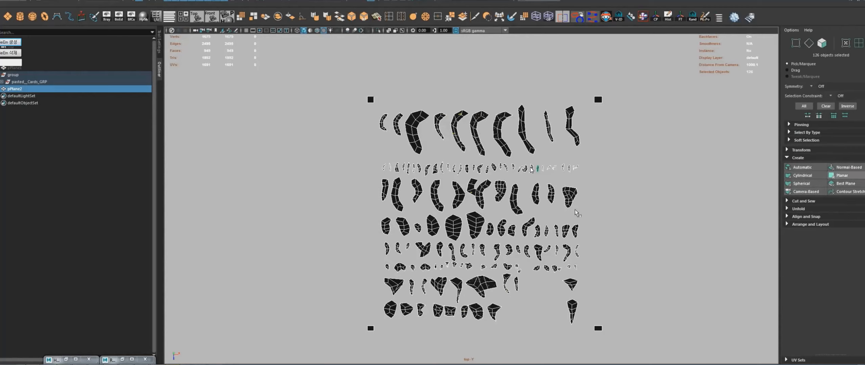
{"action": "mouse_move", "coordinate": [634, 266]}
{"action": "middle_mouse_down", "text": "alt"}
{"action": "mouse_move", "coordinate": [639, 232]}
{"action": "mouse_move", "coordinate": [623, 258]}
{"action": "middle_mouse_up", "text": "alt"}
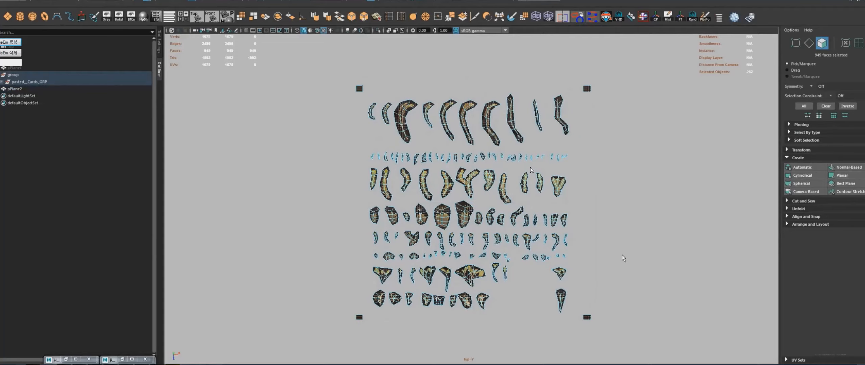
{"action": "left_click", "coordinate": [529, 167]}
- Show the original reference plane to compare it with the cards' mapping and the corner squares, and hide it again
{"action": "scroll", "coordinate": [529, 167], "scroll_direction": "up", "scroll_amount": 3}
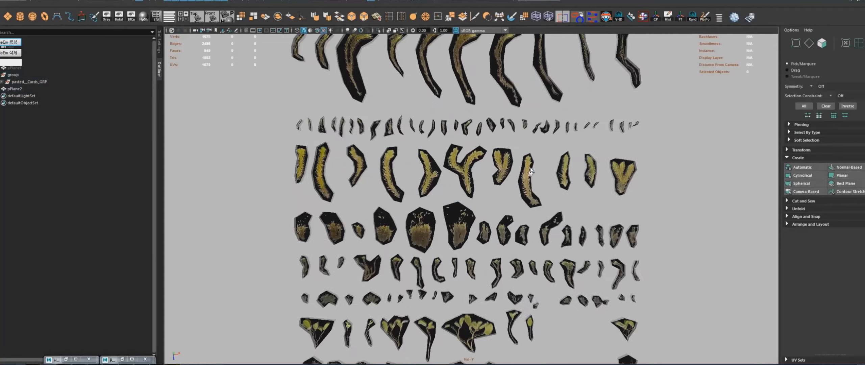
{"action": "scroll", "coordinate": [529, 167], "scroll_direction": "up", "scroll_amount": 5}
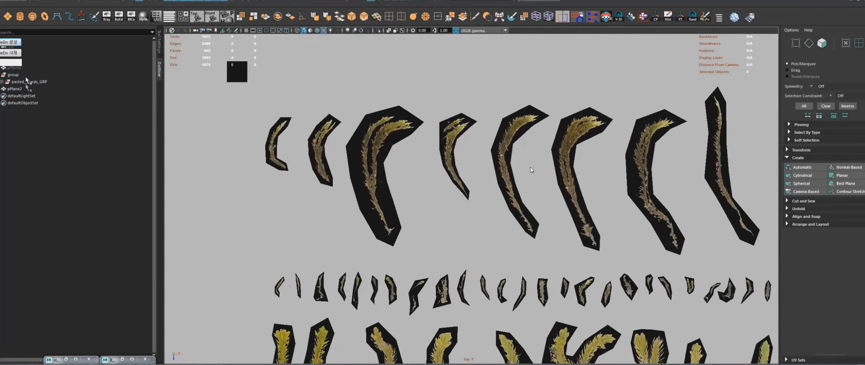
{"action": "left_click", "coordinate": [25, 68]}
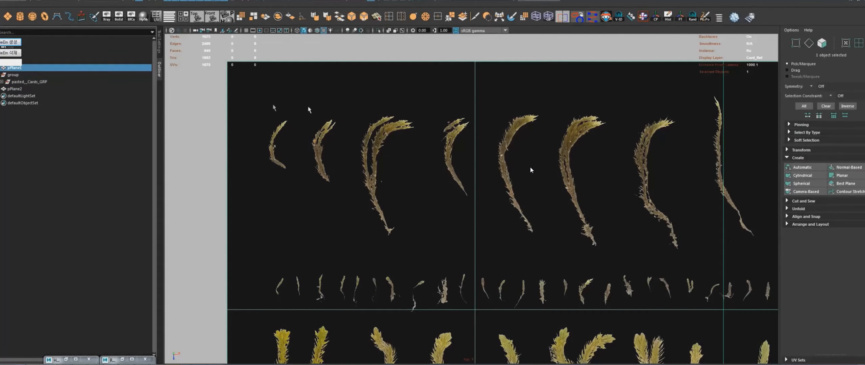
{"action": "left_click", "coordinate": [14, 89]}
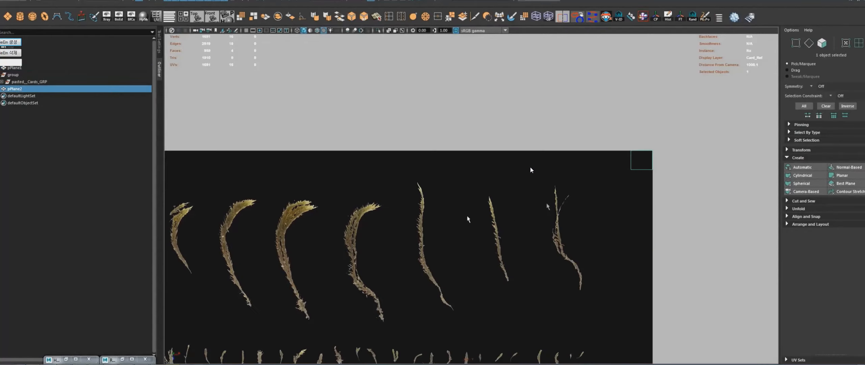
{"action": "left_click", "coordinate": [51, 82]}
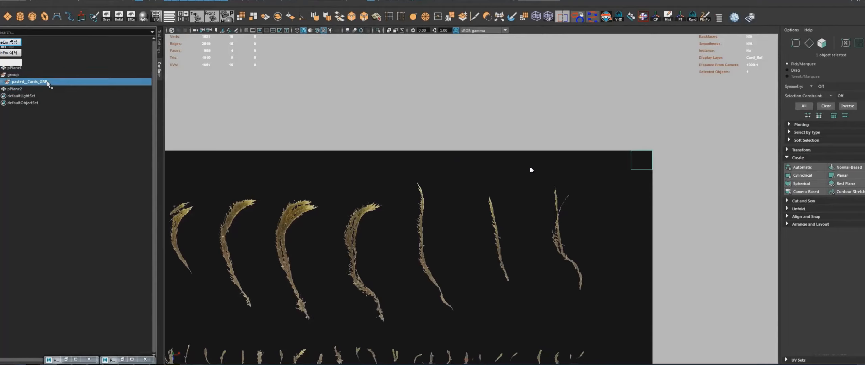
{"action": "middle_click_drag", "start_coordinate": [296, 176], "coordinate": [498, 130], "text": "alt"}
{"action": "right_click_drag", "start_coordinate": [498, 130], "coordinate": [442, 141], "text": "alt"}
{"action": "left_click", "coordinate": [330, 126]}
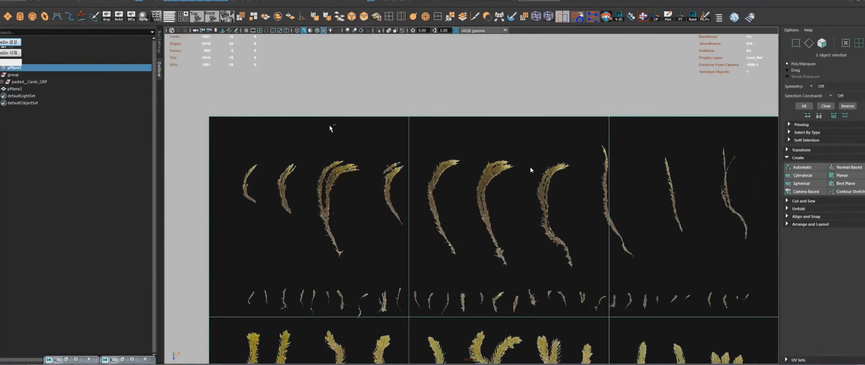
{"action": "key", "text": "ctrl+h"}
- Examine the projected textures across the card rows and select the third card in the top row
{"action": "right_click_drag", "start_coordinate": [558, 280], "coordinate": [538, 278], "text": "alt"}
{"action": "middle_click_drag", "start_coordinate": [538, 278], "coordinate": [490, 220], "text": "alt"}
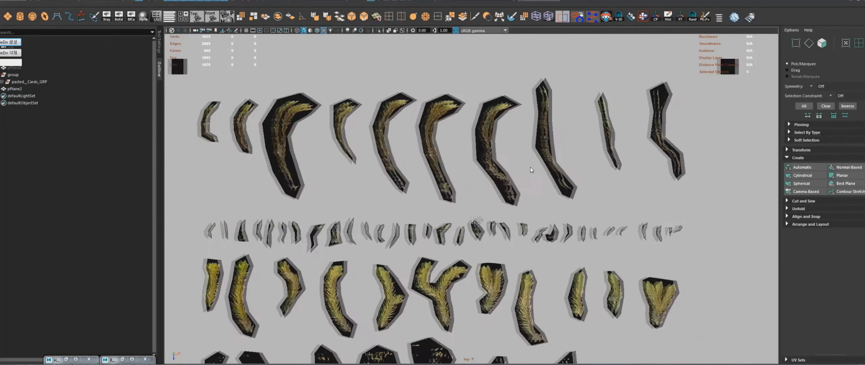
{"action": "right_click_drag", "start_coordinate": [490, 219], "coordinate": [719, 270], "text": "alt"}
{"action": "right_click_drag", "start_coordinate": [597, 207], "coordinate": [354, 159], "text": "alt"}
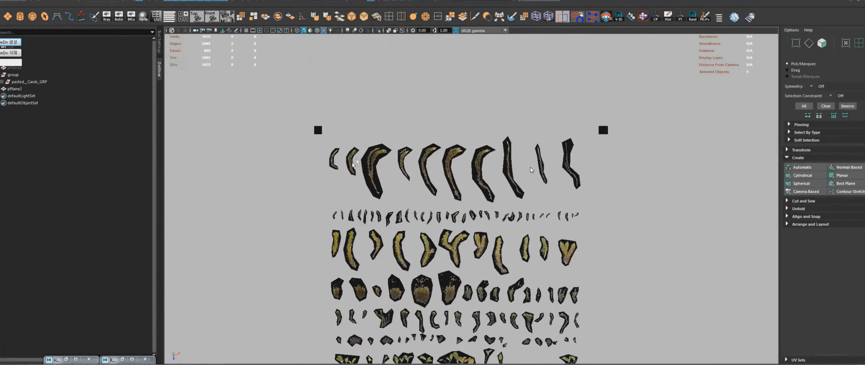
{"action": "left_click", "coordinate": [370, 170]}
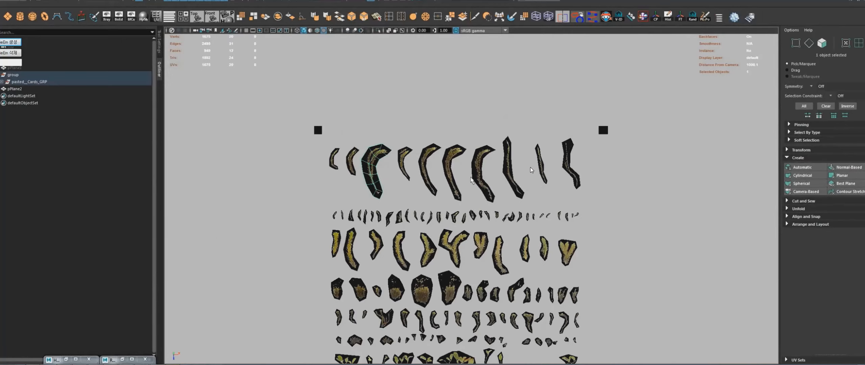
- Compare the smoothed and unsmoothed display of the third card in the top row to check its texture distortion
{"action": "key", "text": "3"}
{"action": "key", "text": "1"}
{"action": "key", "text": "3"}
{"action": "key", "text": "1"}
{"action": "scroll", "coordinate": [385, 169], "scroll_direction": "up", "scroll_amount": 5}
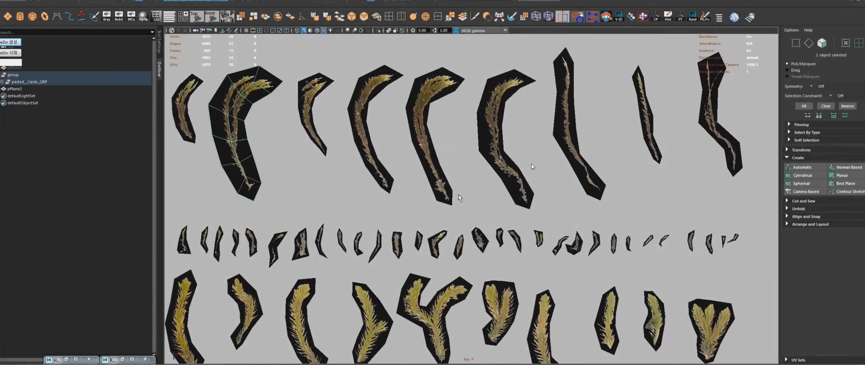
{"action": "key", "text": "3"}
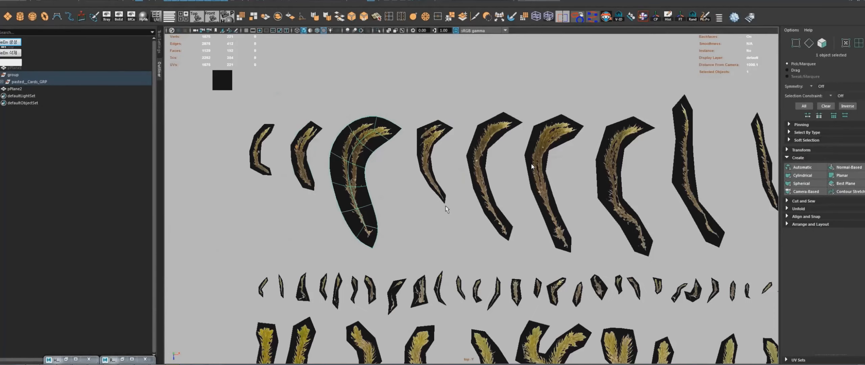
{"action": "key", "text": "1"}
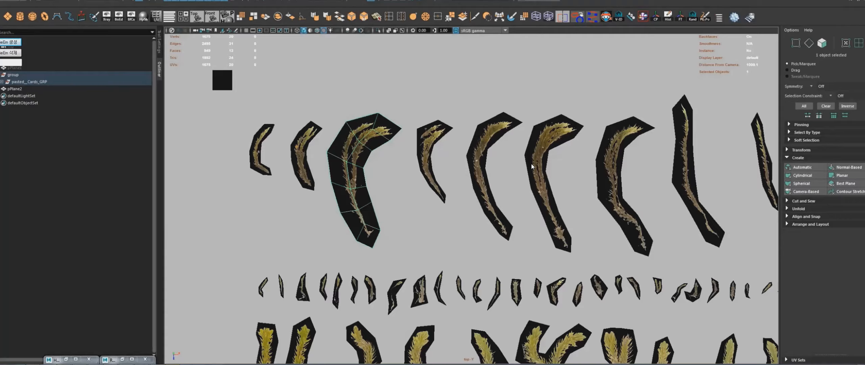
- Set the third top-row card's Vertex Boundary to Sharp edges and UV Boundary Smoothing to Preserve Edges, and preview it smoothed
{"action": "left_click", "coordinate": [863, 91]}
{"action": "key", "text": "ctrl+a"}
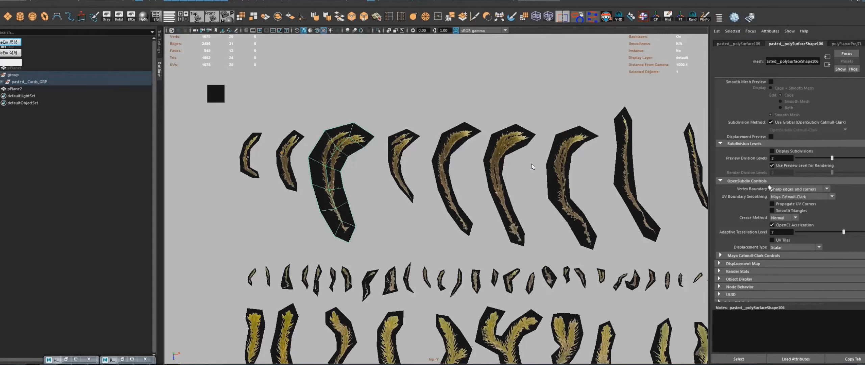
{"action": "left_click", "coordinate": [797, 188]}
{"action": "left_click", "coordinate": [787, 203]}
{"action": "left_click", "coordinate": [790, 196]}
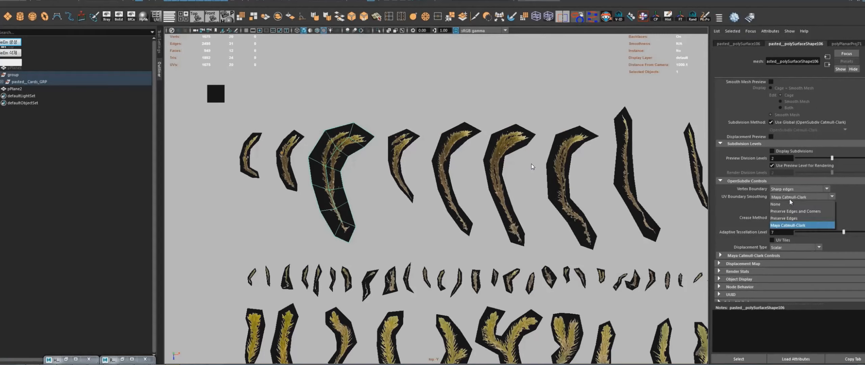
{"action": "left_click", "coordinate": [787, 218]}
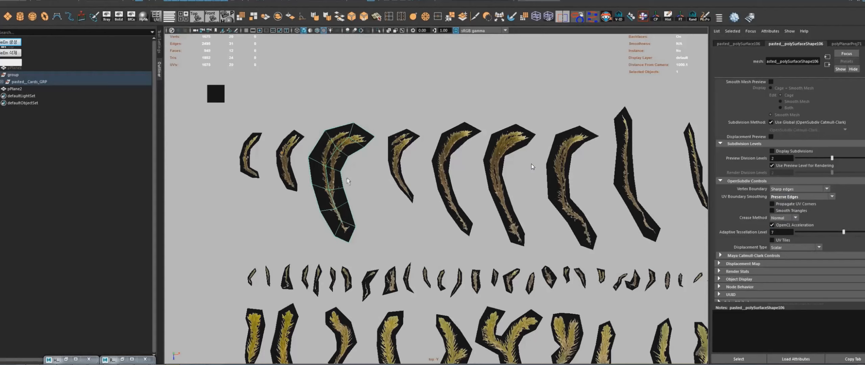
{"action": "middle_click_drag", "start_coordinate": [347, 178], "coordinate": [363, 200], "text": "alt"}
{"action": "scroll", "coordinate": [364, 200], "scroll_direction": "up", "scroll_amount": 2}
{"action": "key", "text": "3"}
{"action": "key", "text": "ctrl+e"}
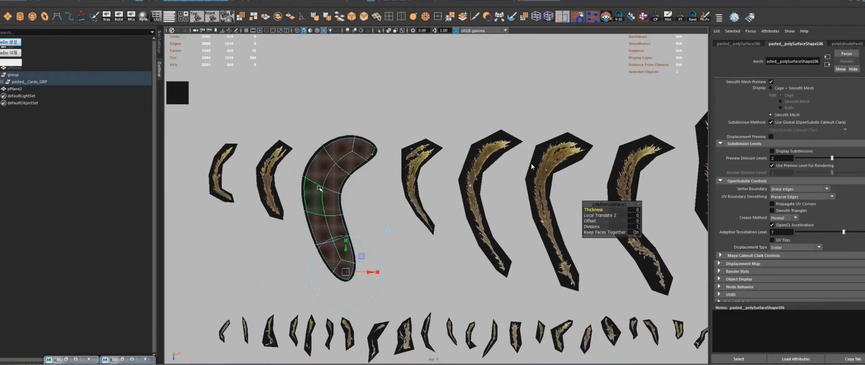
{"action": "key", "text": "ctrl+z"}
{"action": "key", "text": "ctrl+z"}
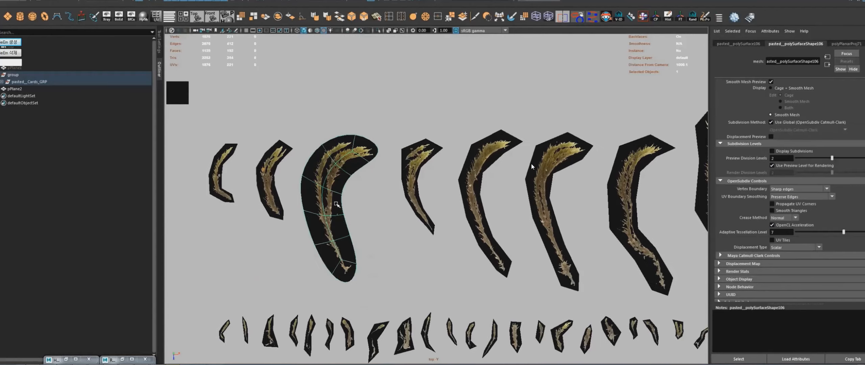
- Compare the third top-row card with and without smoothing to check how its texture holds under the changed boundary settings
{"action": "key", "text": "3"}
{"action": "key", "text": "1"}
{"action": "key", "text": "3"}
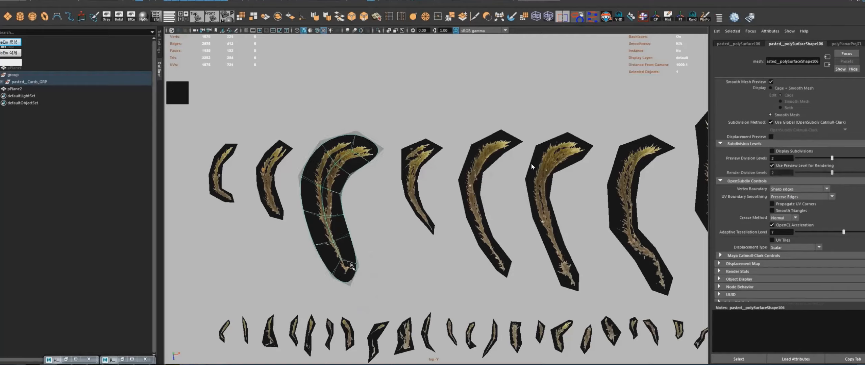
{"action": "key", "text": "1"}
{"action": "key", "text": "3"}
{"action": "key", "text": "1"}
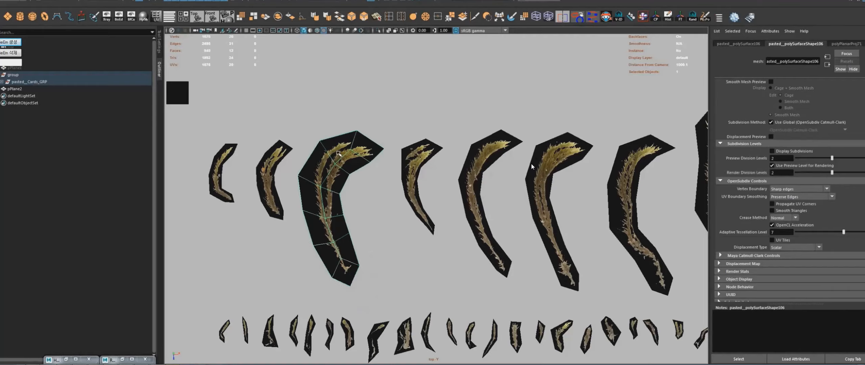
{"action": "key", "text": "3"}
{"action": "key", "text": "1"}
- Select the fifth card in the fourth row, the wide clump, and compare its texture with and without smoothing
{"action": "middle_click_drag", "start_coordinate": [415, 277], "coordinate": [399, 154], "text": "alt"}
{"action": "right_click_drag", "start_coordinate": [399, 154], "coordinate": [319, 176], "text": "alt"}
{"action": "middle_click_drag", "start_coordinate": [448, 278], "coordinate": [423, 195], "text": "alt"}
{"action": "right_click_drag", "start_coordinate": [423, 196], "coordinate": [449, 203], "text": "alt"}
{"action": "scroll", "coordinate": [448, 202], "scroll_direction": "up", "scroll_amount": 3}
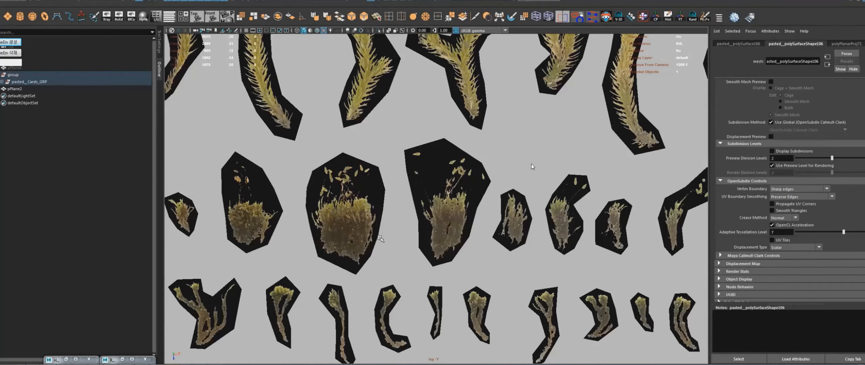
{"action": "left_click", "coordinate": [358, 237]}
{"action": "scroll", "coordinate": [358, 236], "scroll_direction": "up", "scroll_amount": 3}
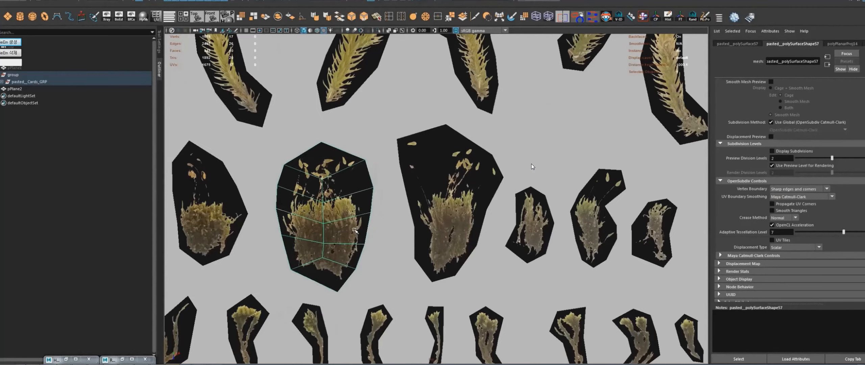
{"action": "key", "text": "3"}
{"action": "key", "text": "1"}
{"action": "key", "text": "3"}
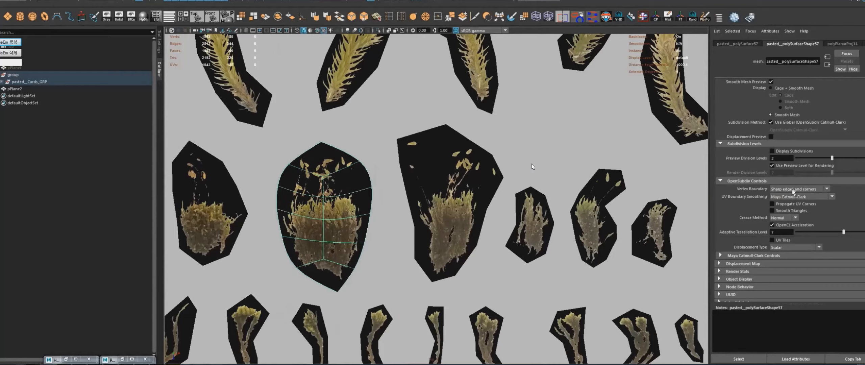
- Set the clump card's Vertex Boundary to Sharp edges and UV Boundary Smoothing to Preserve Edges, leaving its smooth preview on
{"action": "left_click", "coordinate": [792, 189]}
{"action": "left_click", "coordinate": [784, 204]}
{"action": "left_click", "coordinate": [799, 197]}
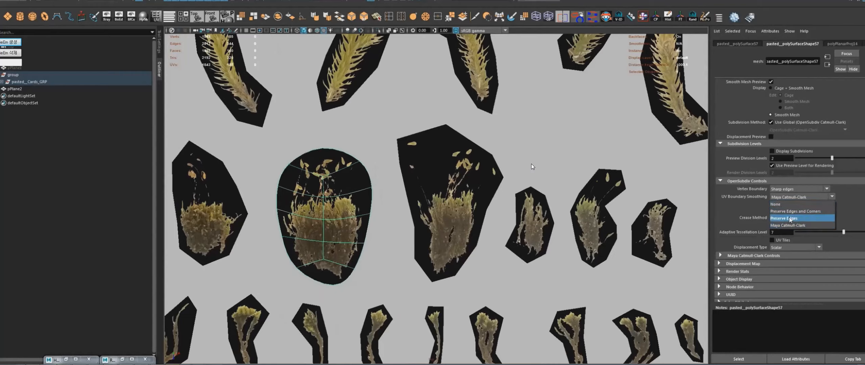
{"action": "left_click", "coordinate": [788, 219]}
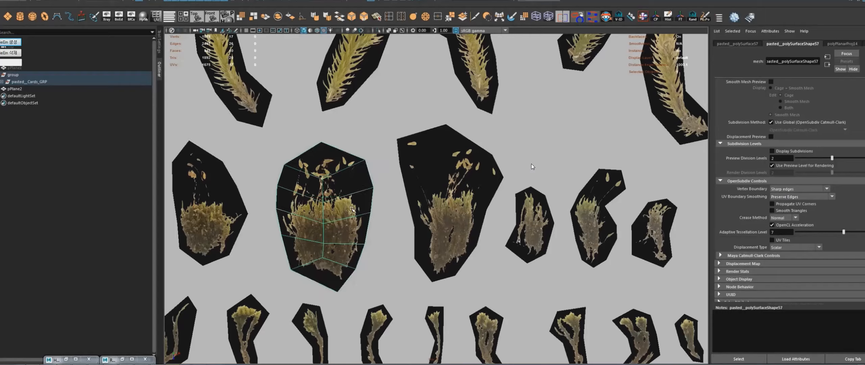
{"action": "key", "text": "1"}
{"action": "key", "text": "3"}
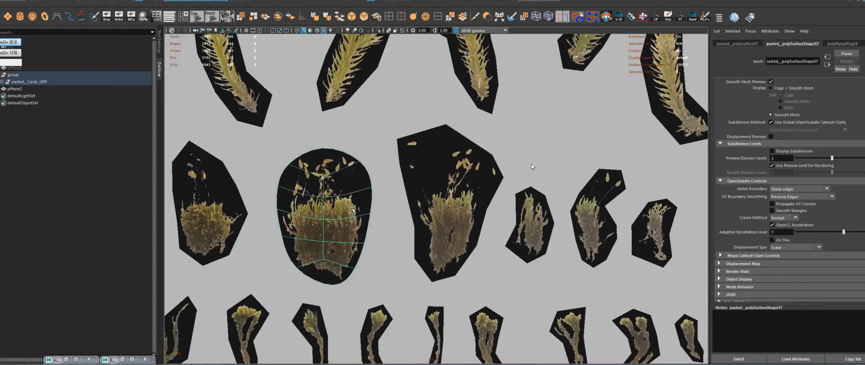
- Review the whole card layout, and move the smoothed clump card's pivot down toward the base of the plant
{"action": "key", "text": "a"}
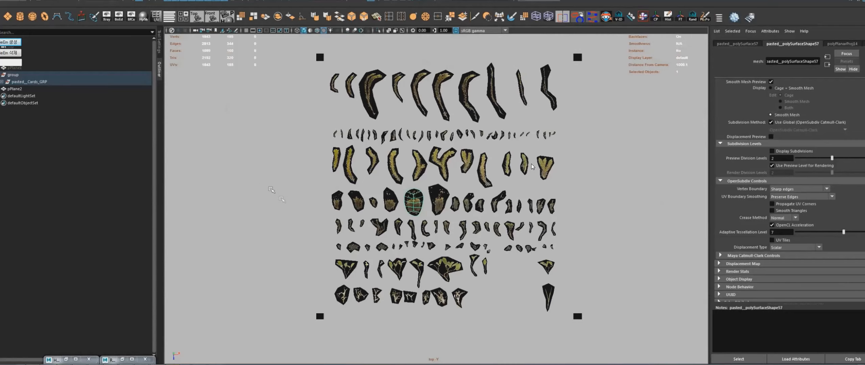
{"action": "middle_click_drag", "start_coordinate": [358, 248], "coordinate": [374, 197], "text": "alt"}
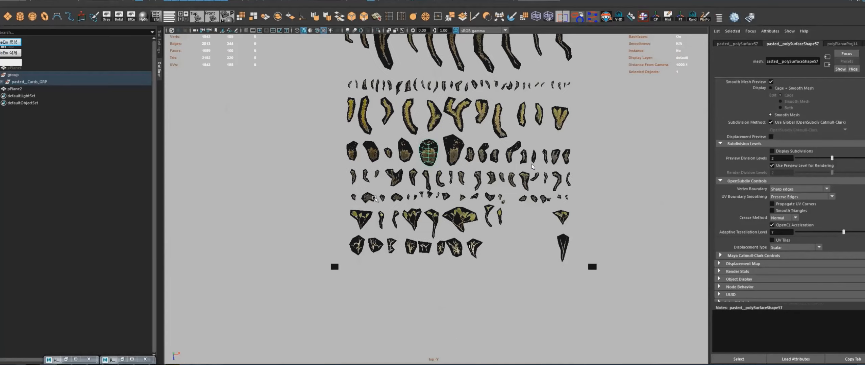
{"action": "middle_click_drag", "start_coordinate": [403, 166], "coordinate": [409, 260], "text": "alt"}
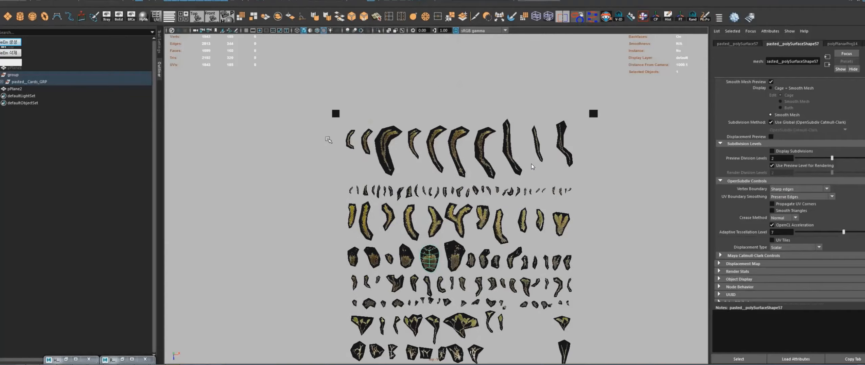
{"action": "right_click_drag", "start_coordinate": [362, 221], "coordinate": [391, 182], "text": "alt"}
{"action": "key", "text": "f"}
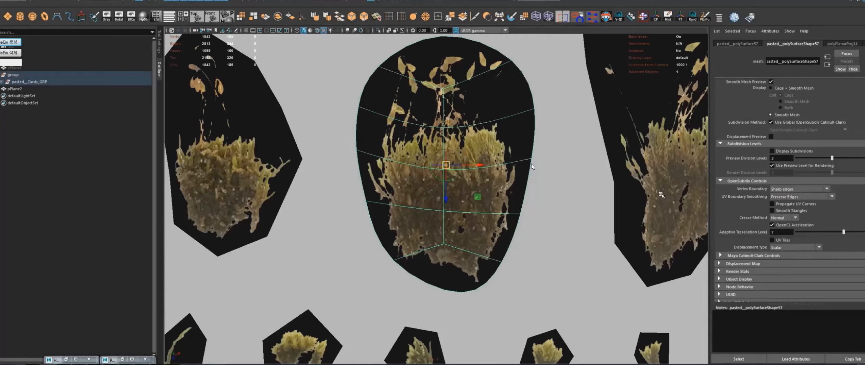
{"action": "left_click_drag", "start_coordinate": [476, 196], "coordinate": [480, 242]}
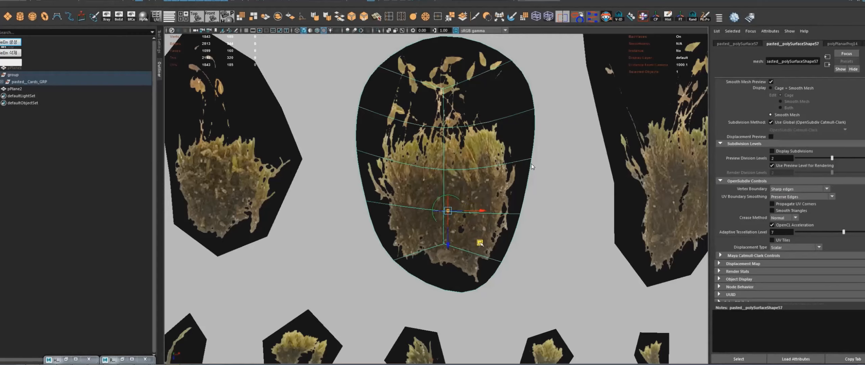
- Select the large angular clump card beside the smoothed one and move its pivot down toward the plant's base
{"action": "left_click", "coordinate": [671, 203]}
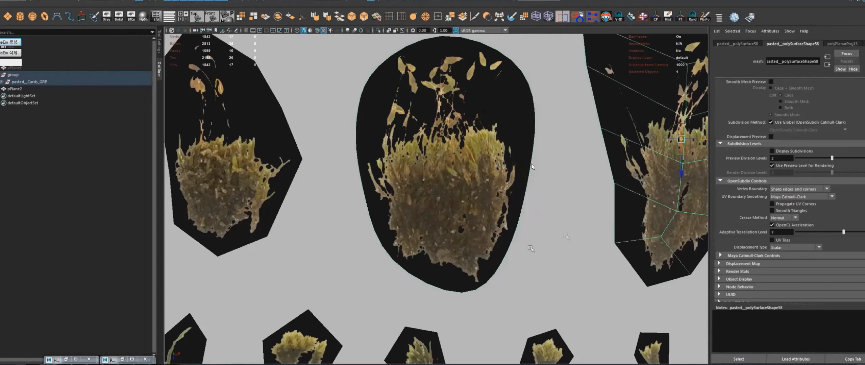
{"action": "scroll", "coordinate": [671, 203], "scroll_direction": "down", "scroll_amount": 5}
{"action": "scroll", "coordinate": [600, 199], "scroll_direction": "up", "scroll_amount": 4}
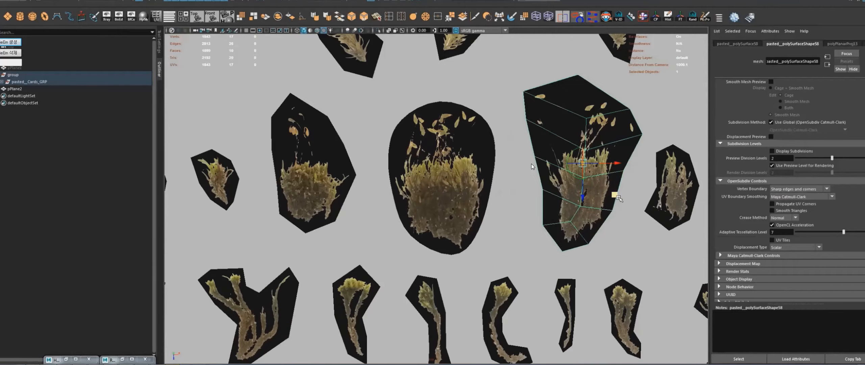
{"action": "left_click_drag", "start_coordinate": [614, 195], "coordinate": [617, 236]}
{"action": "middle_click_drag", "start_coordinate": [621, 233], "coordinate": [574, 237], "text": "alt"}
{"action": "key", "text": "f"}
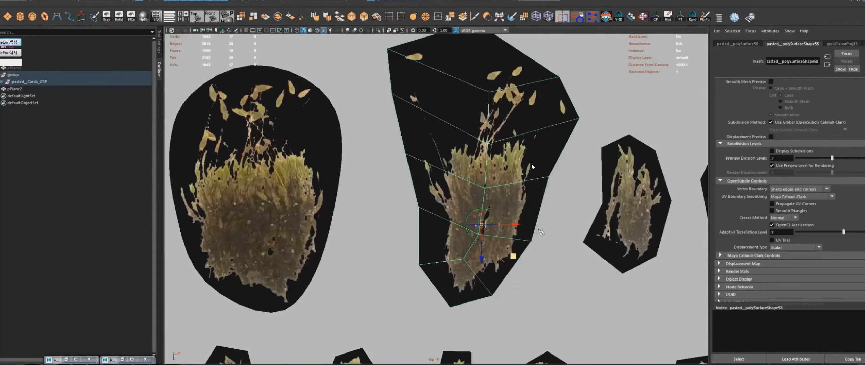
- Lower the pivot of the small clump card beside the large angular one, and readjust the large card's pivot
{"action": "middle_click_drag", "start_coordinate": [638, 207], "coordinate": [528, 226], "text": "alt"}
{"action": "left_click", "coordinate": [527, 227]}
{"action": "mouse_move", "coordinate": [518, 226]}
{"action": "left_mouse_down"}
{"action": "mouse_move", "coordinate": [528, 242]}
{"action": "mouse_move", "coordinate": [522, 236]}
{"action": "left_mouse_up"}
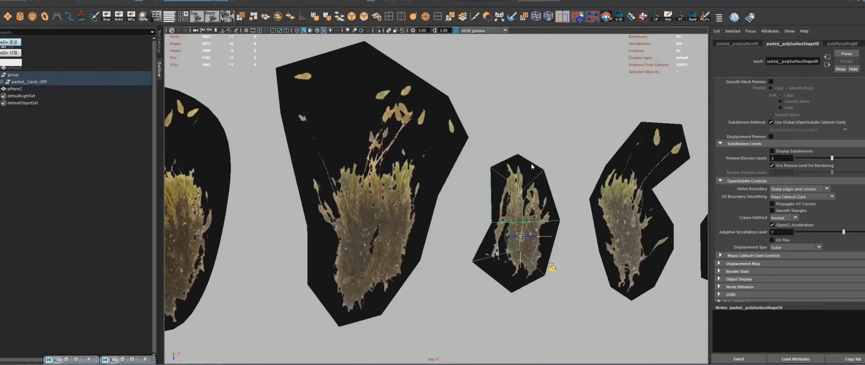
{"action": "left_click", "coordinate": [391, 249]}
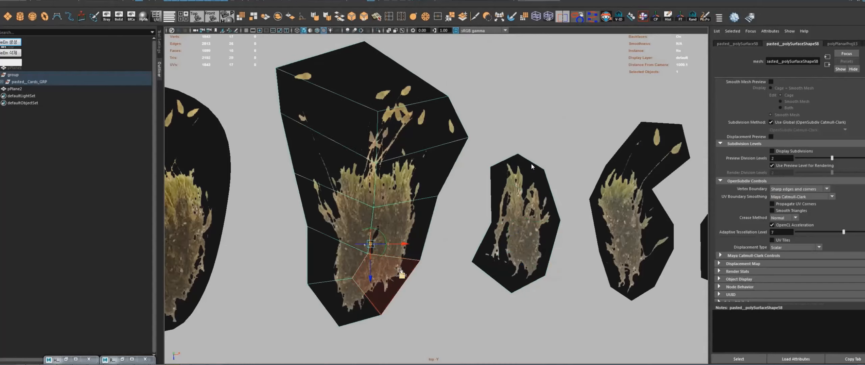
{"action": "left_click_drag", "start_coordinate": [402, 276], "coordinate": [405, 267]}
- Place the pivot of the fourth card in the third row, the curved branch, at the base of its stem
{"action": "scroll", "coordinate": [531, 164], "scroll_direction": "down", "scroll_amount": 5}
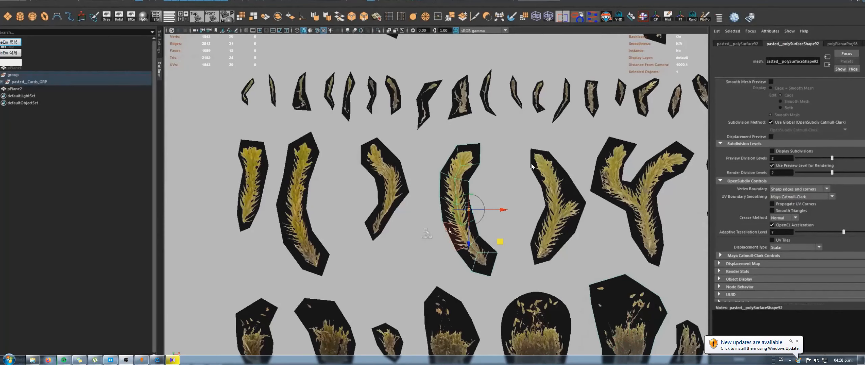
{"action": "scroll", "coordinate": [531, 166], "scroll_direction": "up", "scroll_amount": 8}
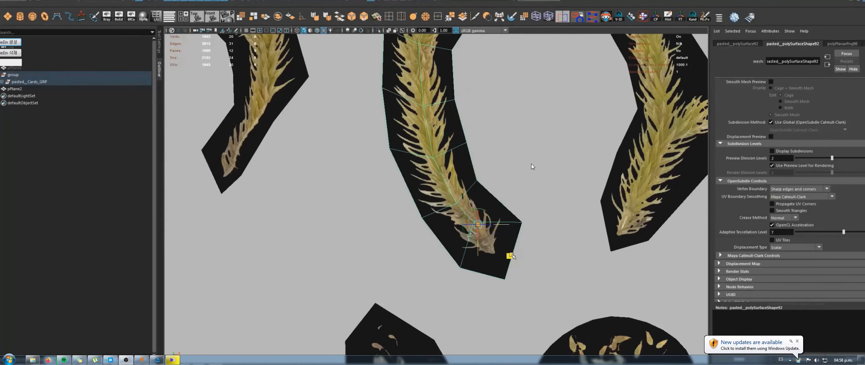
{"action": "scroll", "coordinate": [531, 163], "scroll_direction": "down", "scroll_amount": 6}
{"action": "scroll", "coordinate": [531, 163], "scroll_direction": "up", "scroll_amount": 2}
{"action": "scroll", "coordinate": [531, 164], "scroll_direction": "up", "scroll_amount": 4}
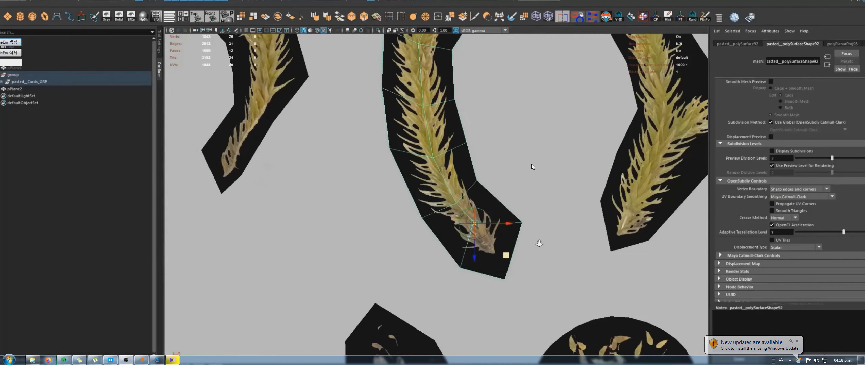
- Show the viewport grid and rotate the curved branch card about its stem-base pivot
{"action": "key", "text": "e"}
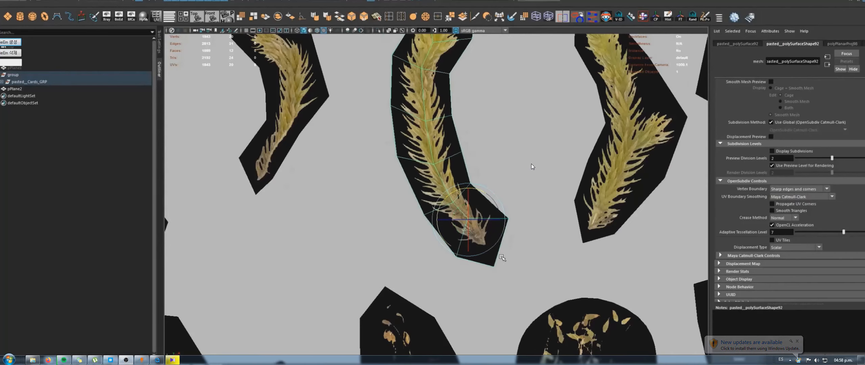
{"action": "scroll", "coordinate": [531, 164], "scroll_direction": "up", "scroll_amount": 2}
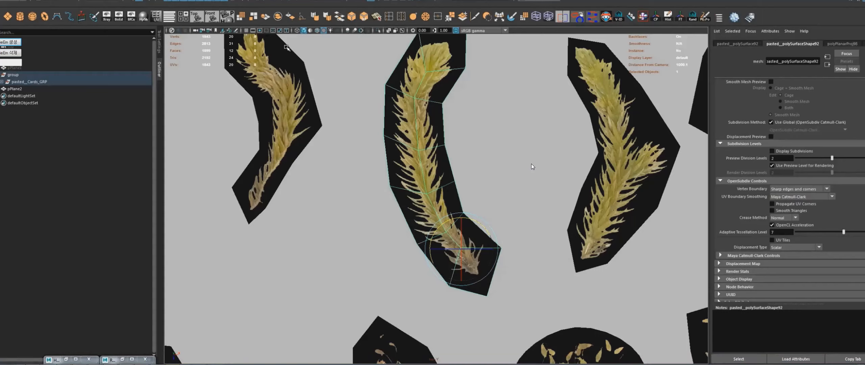
{"action": "left_click", "coordinate": [246, 30]}
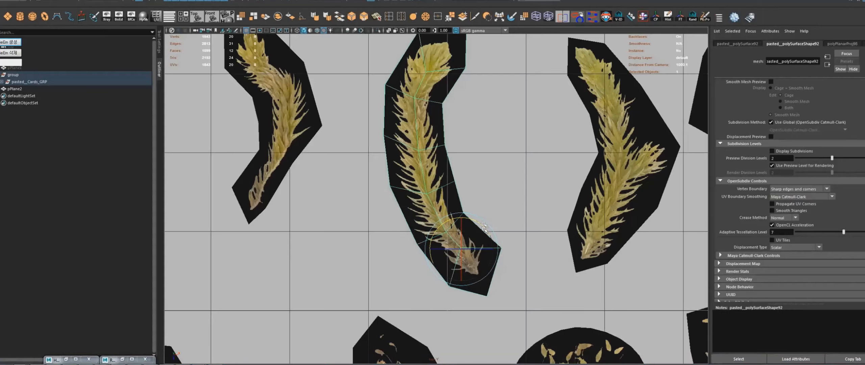
{"action": "left_click_drag", "start_coordinate": [467, 221], "coordinate": [471, 223]}
{"action": "scroll", "coordinate": [467, 224], "scroll_direction": "down", "scroll_amount": 3}
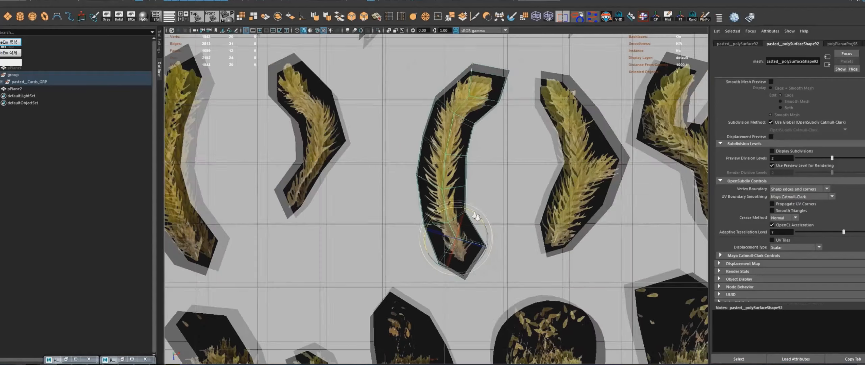
- Move the curved branch card so its stem base sits on a vertical grid line, and rotate it more upright
{"action": "key", "text": "w"}
{"action": "left_click_drag", "start_coordinate": [484, 254], "coordinate": [457, 276]}
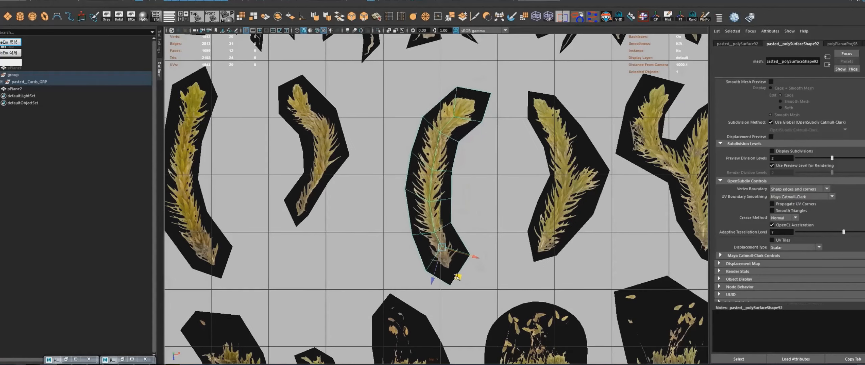
{"action": "key", "text": "e"}
{"action": "left_click_drag", "start_coordinate": [471, 250], "coordinate": [469, 236]}
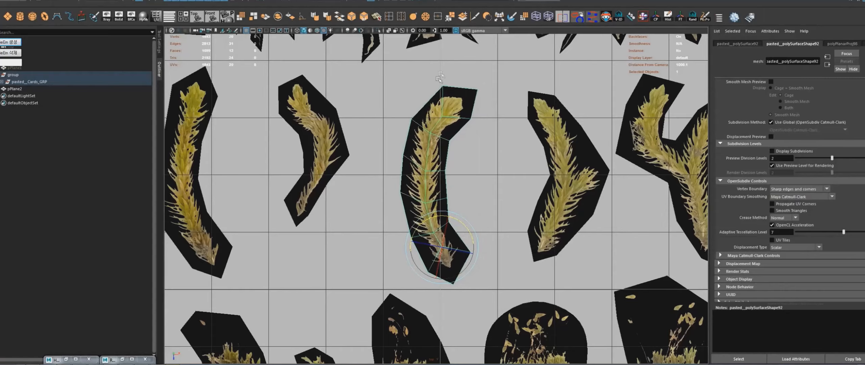
- Select the small slanted card near the far end of the second row and activate the Move tool
{"action": "scroll", "coordinate": [418, 355], "scroll_direction": "down", "scroll_amount": 4}
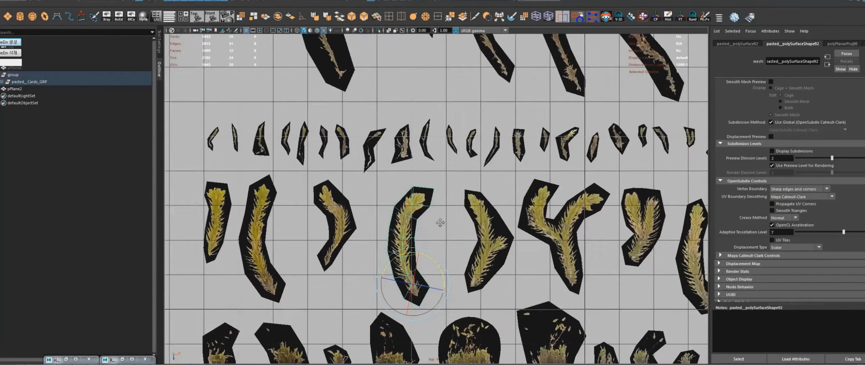
{"action": "middle_click_drag", "start_coordinate": [440, 223], "coordinate": [368, 242], "text": "alt"}
{"action": "scroll", "coordinate": [368, 242], "scroll_direction": "up", "scroll_amount": 2}
{"action": "middle_click_drag", "start_coordinate": [561, 189], "coordinate": [368, 212], "text": "alt"}
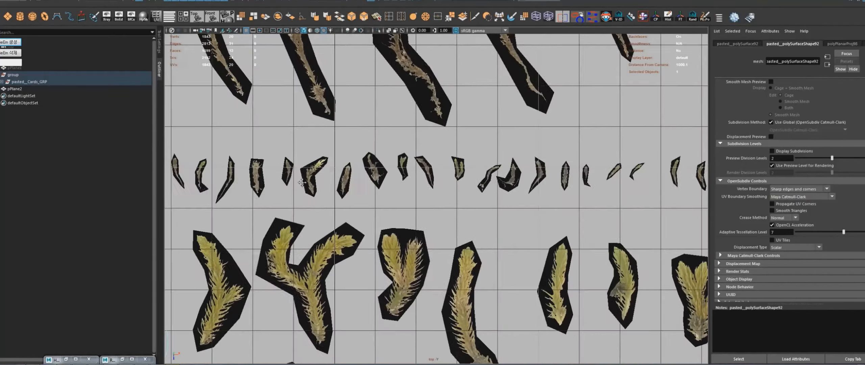
{"action": "scroll", "coordinate": [426, 206], "scroll_direction": "up", "scroll_amount": 3}
{"action": "middle_click_drag", "start_coordinate": [537, 203], "coordinate": [425, 202], "text": "alt"}
{"action": "scroll", "coordinate": [425, 201], "scroll_direction": "up", "scroll_amount": 1}
{"action": "scroll", "coordinate": [424, 202], "scroll_direction": "up", "scroll_amount": 2}
{"action": "left_click", "coordinate": [611, 142]}
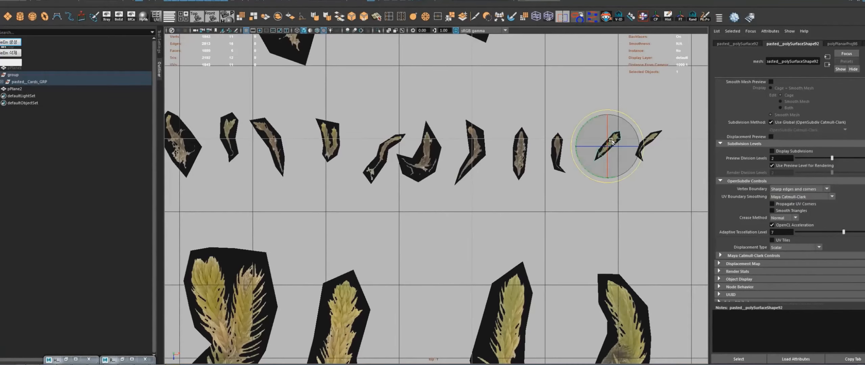
{"action": "middle_click_drag", "start_coordinate": [552, 177], "coordinate": [444, 201], "text": "alt"}
{"action": "scroll", "coordinate": [444, 201], "scroll_direction": "up", "scroll_amount": 4}
{"action": "middle_click_drag", "start_coordinate": [607, 201], "coordinate": [545, 212], "text": "alt"}
{"action": "key", "text": "w"}
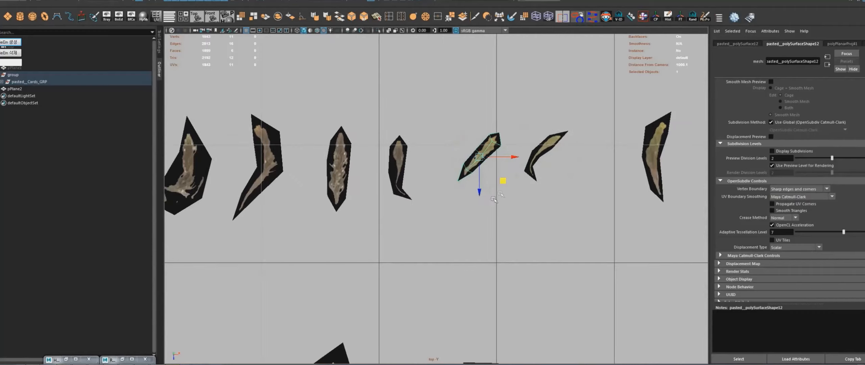
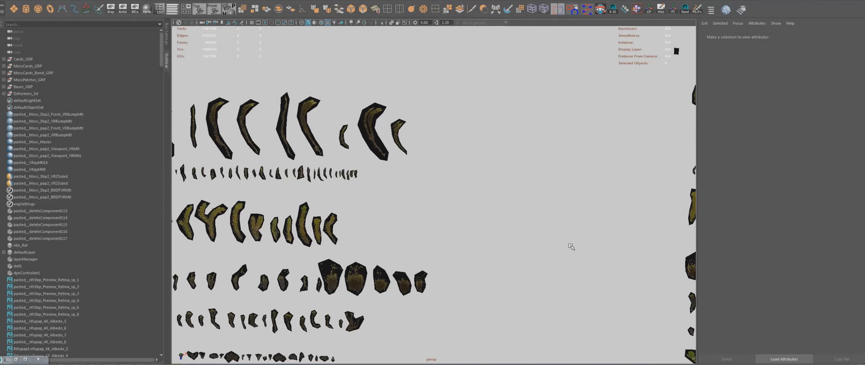
- Compare the cards sorted into rows with the original atlas layout, and select the large curved card in the atlas
{"action": "middle_click_drag", "start_coordinate": [570, 246], "coordinate": [461, 243], "text": "alt"}
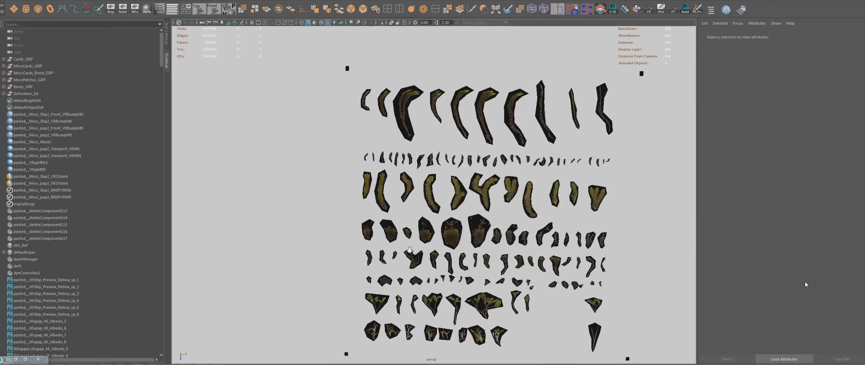
{"action": "scroll", "coordinate": [409, 249], "scroll_direction": "down", "scroll_amount": 1}
{"action": "middle_click_drag", "start_coordinate": [412, 252], "coordinate": [722, 239], "text": "alt"}
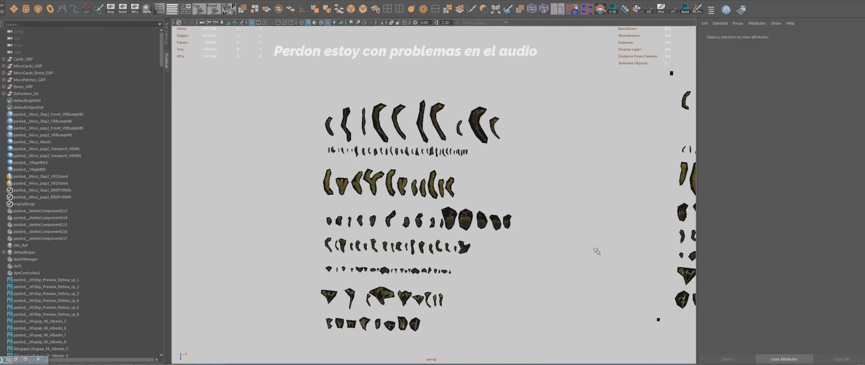
{"action": "middle_click_drag", "start_coordinate": [594, 249], "coordinate": [388, 258], "text": "alt"}
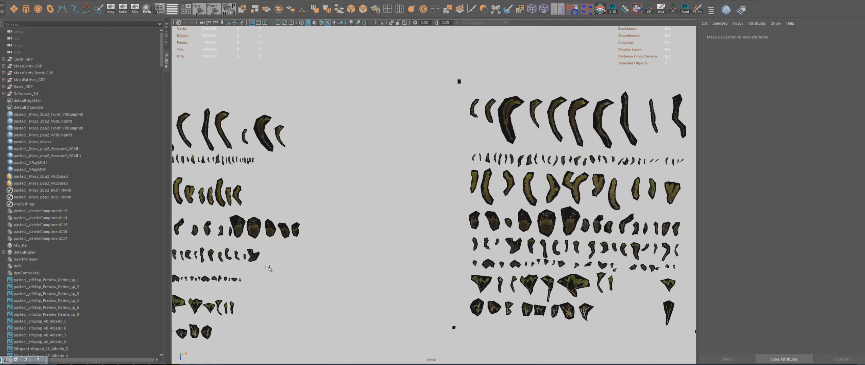
{"action": "left_click", "coordinate": [524, 108]}
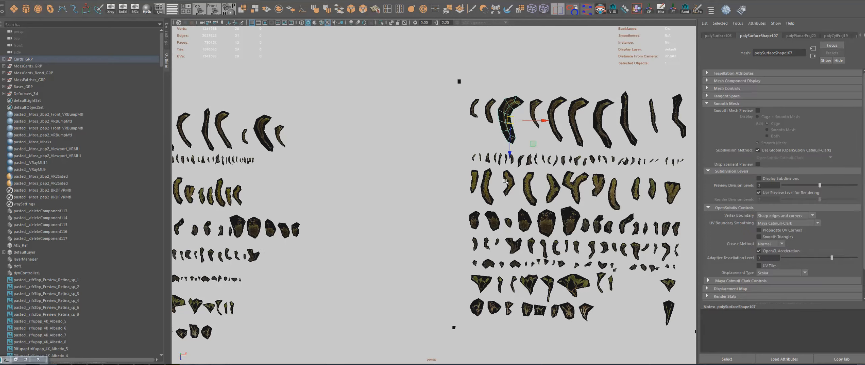
{"action": "key", "text": "f"}
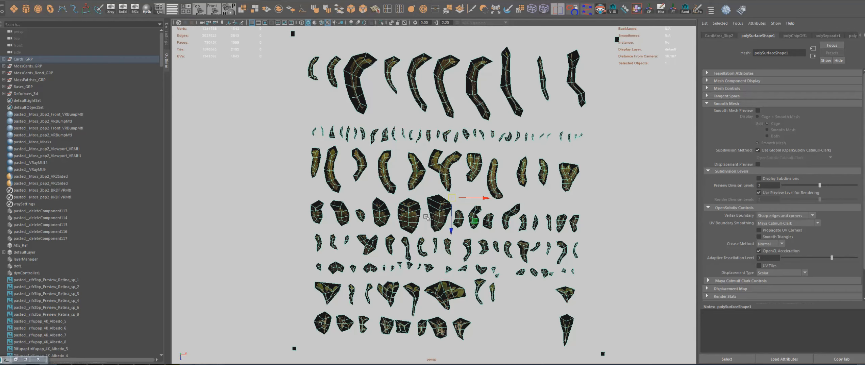
- Examine how the sorted cards are arranged by type in separate rows beside the original atlas layout
{"action": "middle_click_drag", "start_coordinate": [252, 247], "coordinate": [573, 310], "text": "alt"}
{"action": "middle_click_drag", "start_coordinate": [236, 235], "coordinate": [414, 194], "text": "alt"}
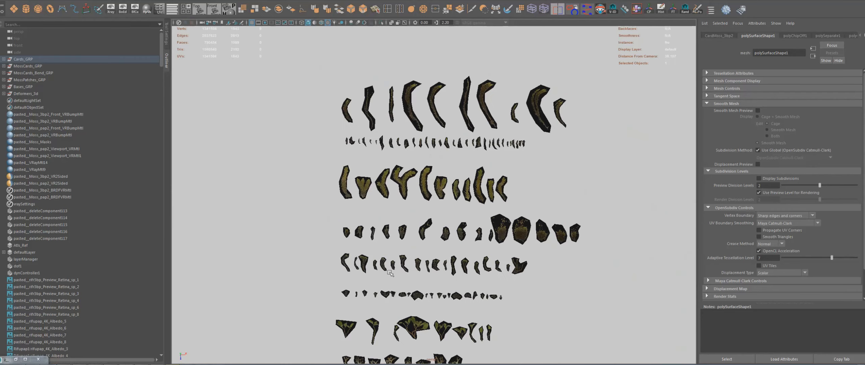
{"action": "middle_click_drag", "start_coordinate": [390, 273], "coordinate": [390, 240], "text": "alt"}
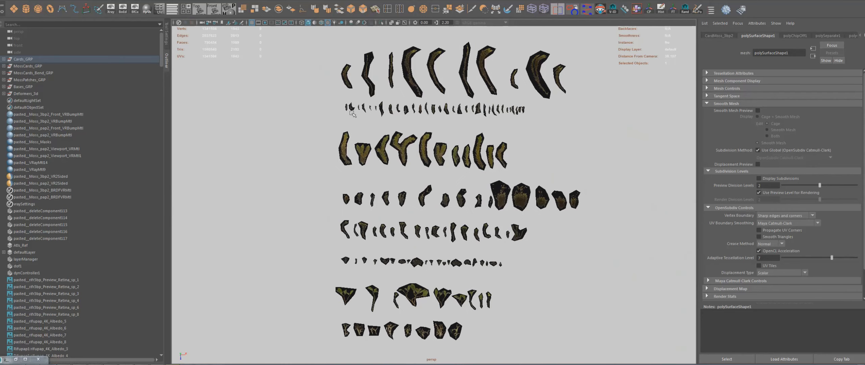
{"action": "right_click_drag", "start_coordinate": [529, 223], "coordinate": [481, 214], "text": "alt"}
{"action": "scroll", "coordinate": [481, 213], "scroll_direction": "down", "scroll_amount": 2}
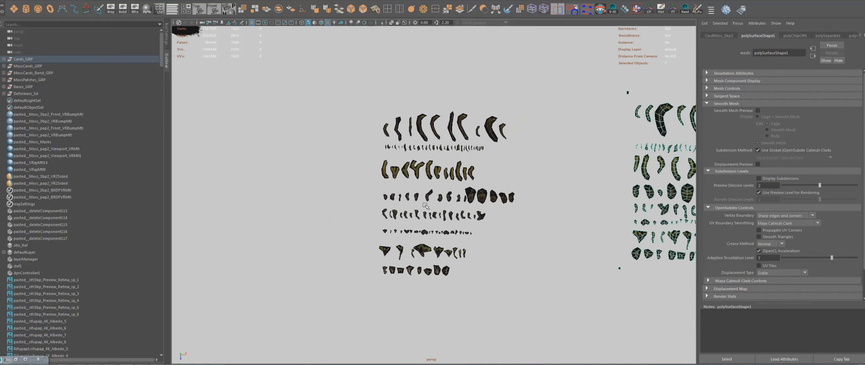
{"action": "scroll", "coordinate": [480, 214], "scroll_direction": "up", "scroll_amount": 4}
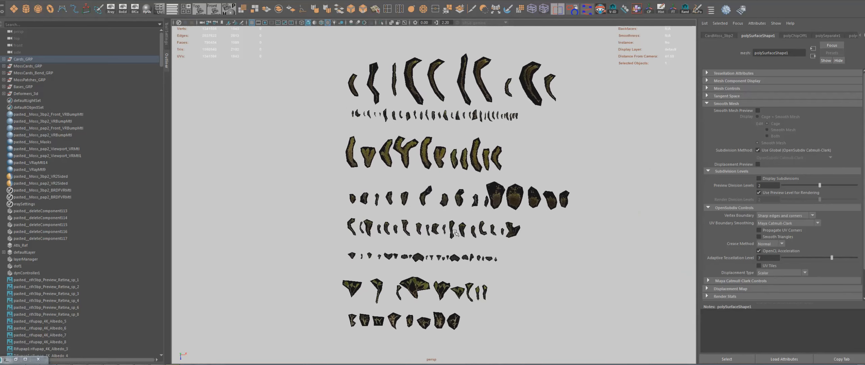
{"action": "middle_click_drag", "start_coordinate": [459, 76], "coordinate": [446, 142], "text": "alt"}
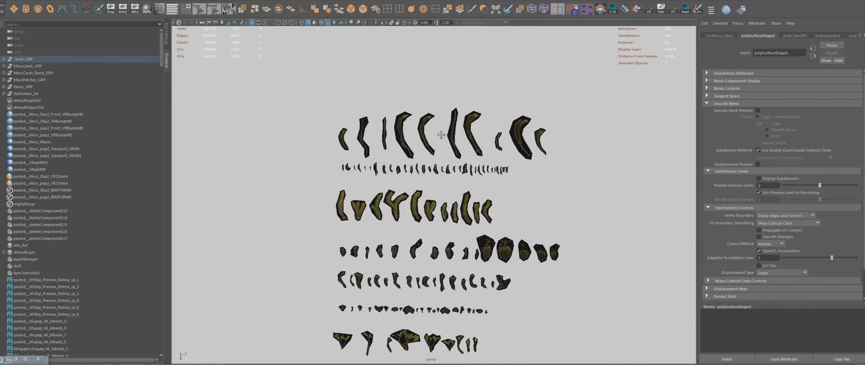
- Select the parent groups of the first two sorted card rows, Long and ShortGreen
{"action": "left_click", "coordinate": [400, 165]}
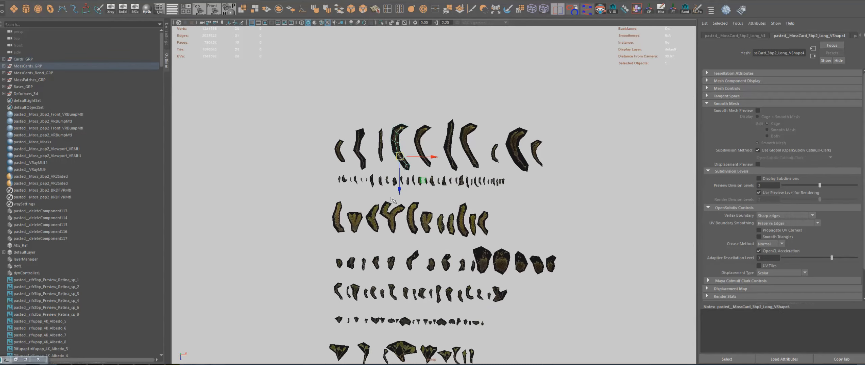
{"action": "key", "text": "Up"}
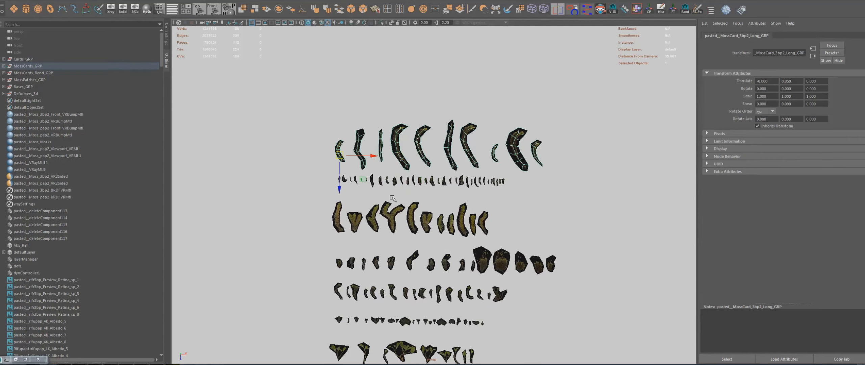
{"action": "left_click", "coordinate": [433, 182]}
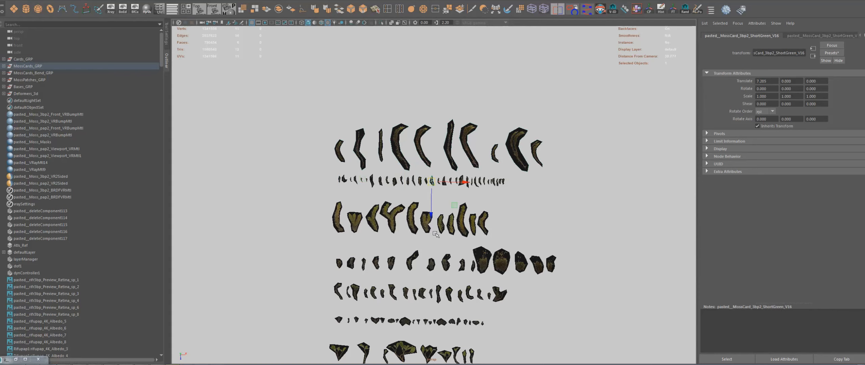
{"action": "key", "text": "Up"}
{"action": "scroll", "coordinate": [402, 237], "scroll_direction": "up", "scroll_amount": 3}
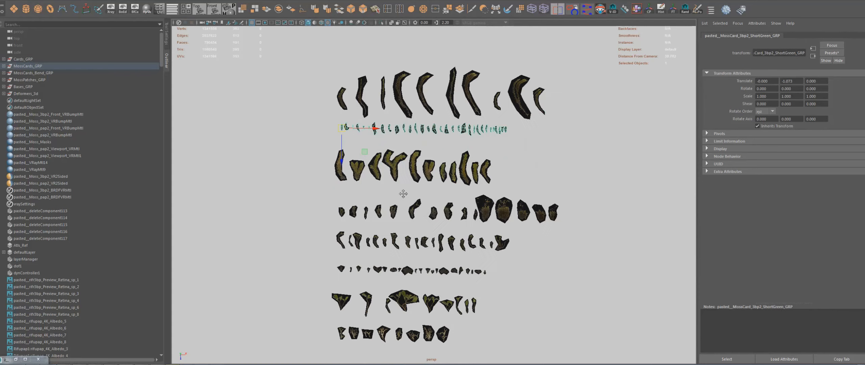
- Select the LongFur group in the third row and the MidFat group in the fourth row
{"action": "left_click", "coordinate": [411, 173]}
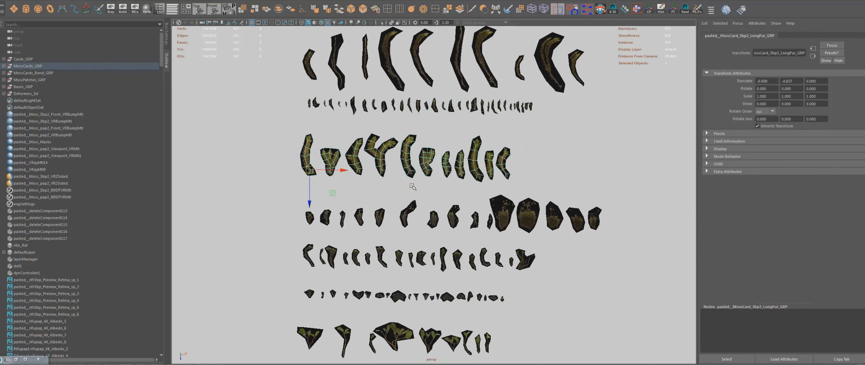
{"action": "left_click", "coordinate": [403, 213]}
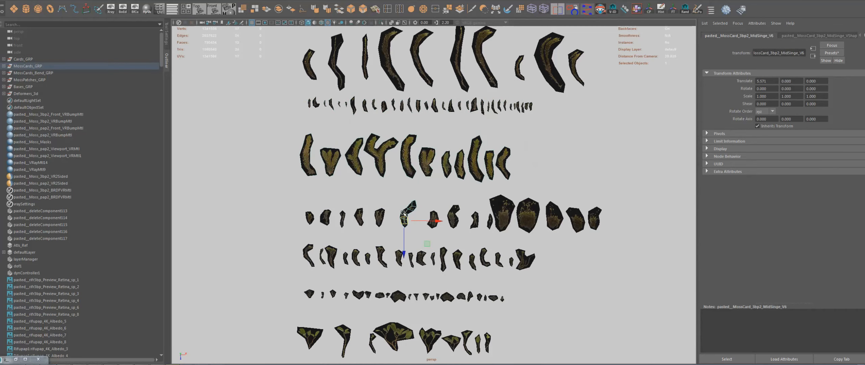
{"action": "key", "text": "Up"}
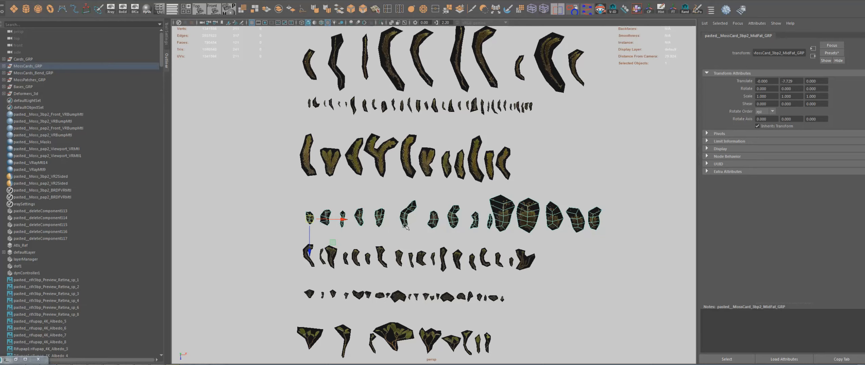
- Check the remaining rows by selecting a MidLong card and the ShortDead, Leaves and MidLichen groups
{"action": "left_click", "coordinate": [402, 259]}
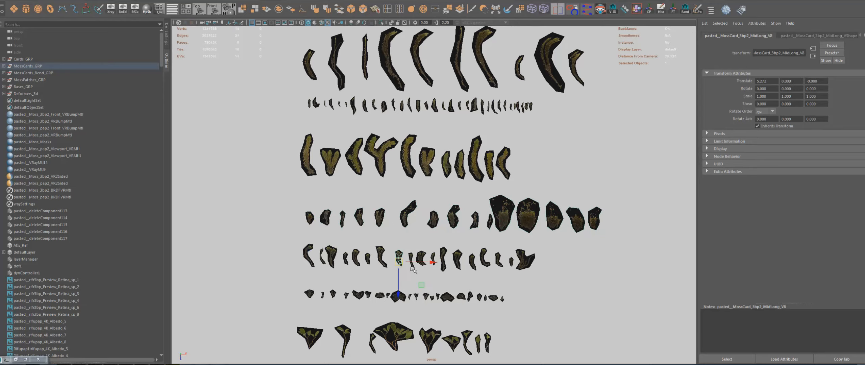
{"action": "left_click", "coordinate": [399, 298]}
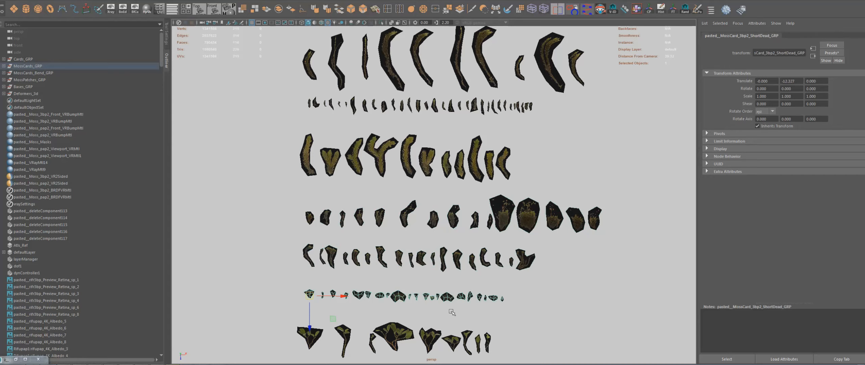
{"action": "left_click", "coordinate": [407, 334]}
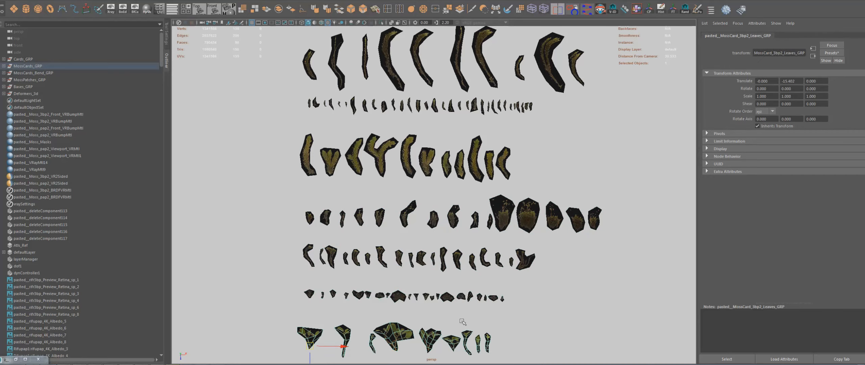
{"action": "middle_click_drag", "start_coordinate": [425, 313], "coordinate": [436, 218], "text": "alt"}
{"action": "left_click", "coordinate": [422, 288]}
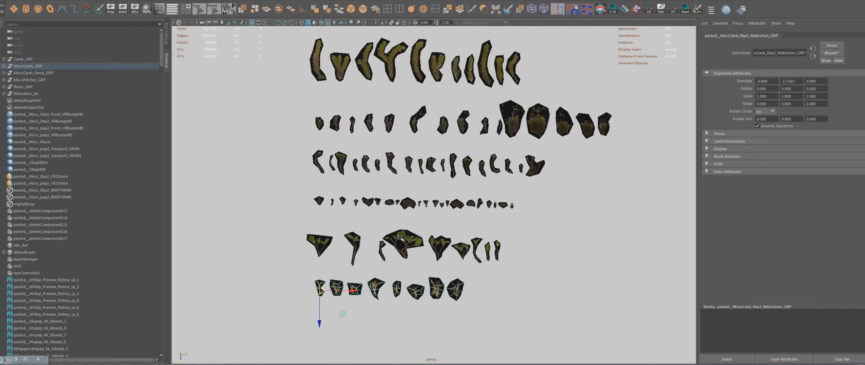
{"action": "middle_click_drag", "start_coordinate": [401, 151], "coordinate": [409, 248], "text": "alt"}
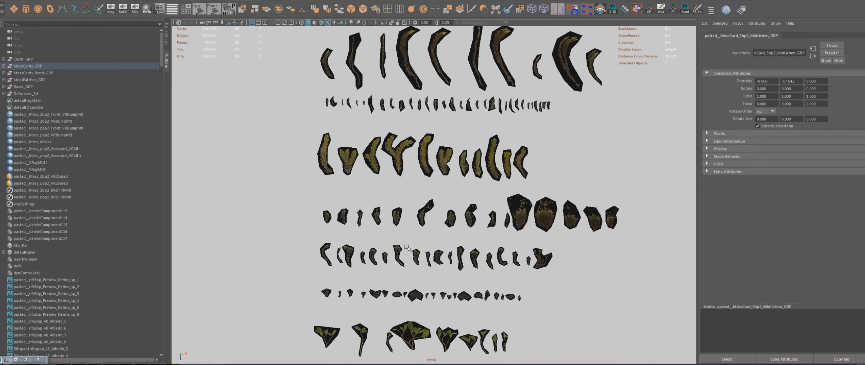
- Expand MossCards_GRP down to the MidLichen group's cards and select its V1 card
{"action": "left_click", "coordinate": [4, 65]}
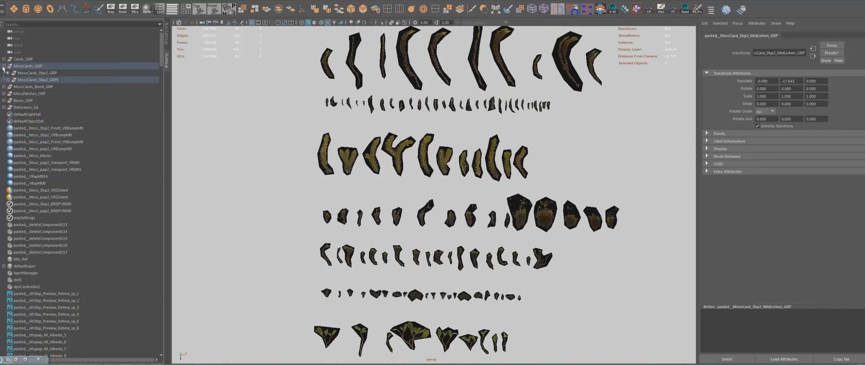
{"action": "left_click", "coordinate": [8, 80]}
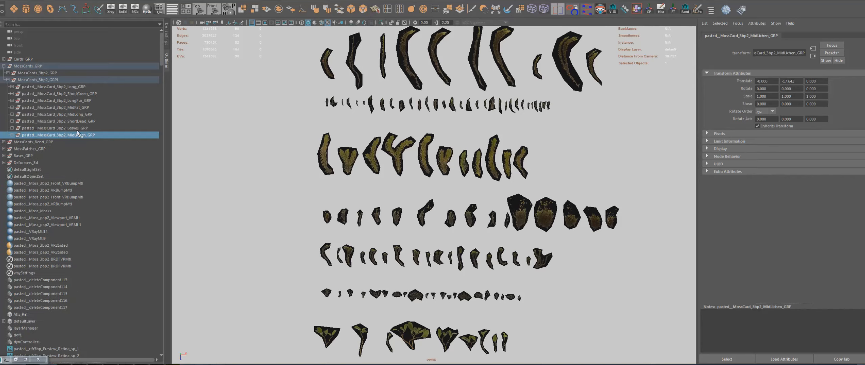
{"action": "left_click", "coordinate": [12, 135]}
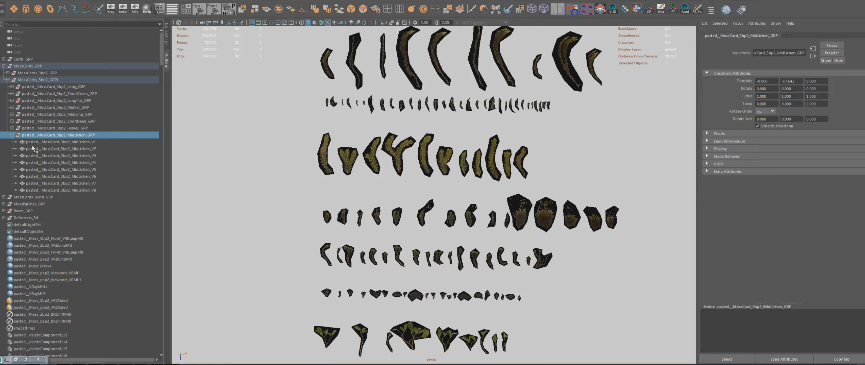
{"action": "left_click", "coordinate": [87, 142]}
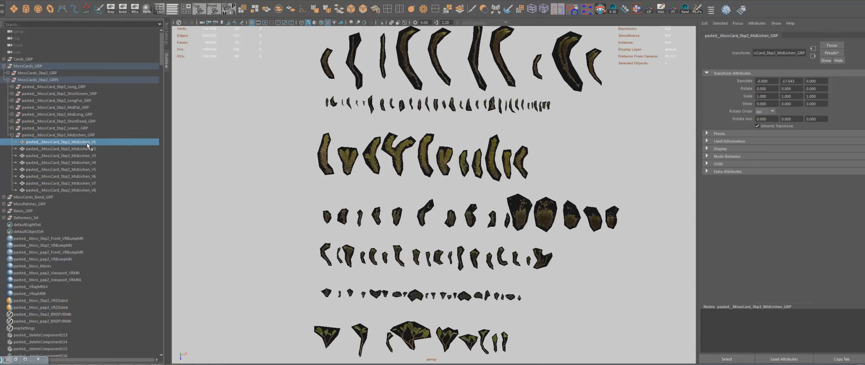
- Collapse the MidLichen group, expand the Leaves group and select its V1 card
{"action": "left_click", "coordinate": [12, 135]}
{"action": "left_click", "coordinate": [12, 128]}
{"action": "left_click", "coordinate": [70, 130]}
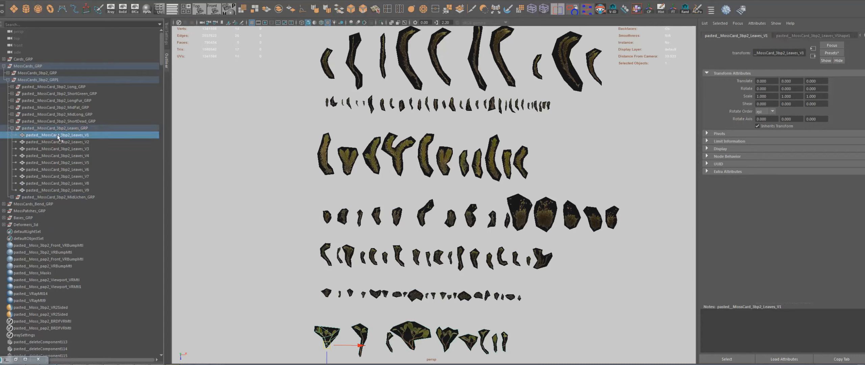
- Expand the ShortDead group to review its numbered cards and select the V1 card
{"action": "left_click", "coordinate": [9, 122]}
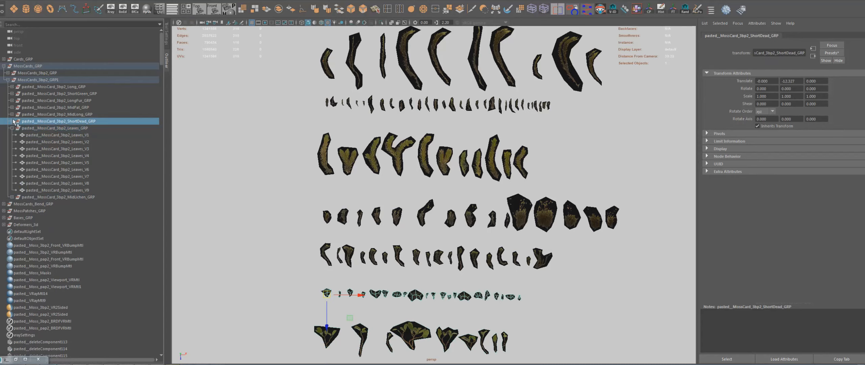
{"action": "left_click", "coordinate": [12, 121]}
{"action": "left_click", "coordinate": [28, 135]}
{"action": "left_click", "coordinate": [11, 121]}
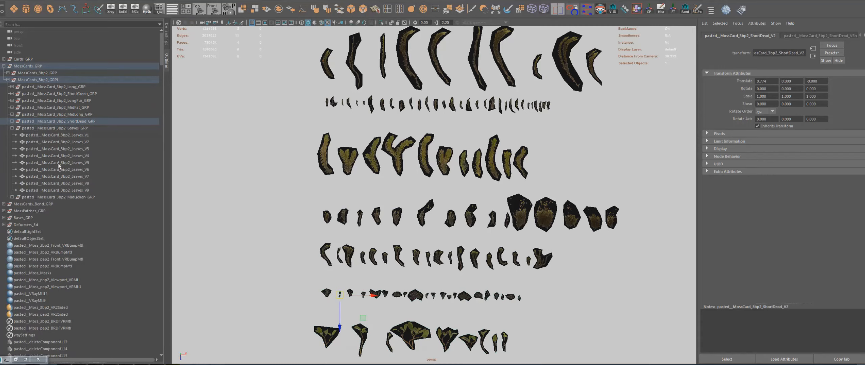
{"action": "left_click", "coordinate": [11, 121]}
{"action": "left_click", "coordinate": [61, 128]}
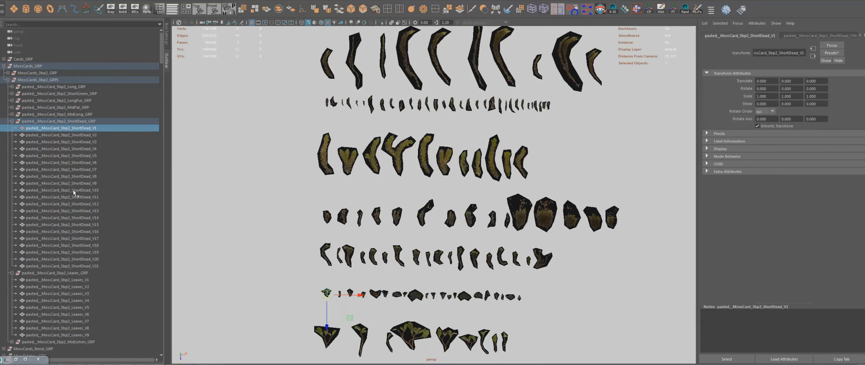
- Select ShortDead cards V1 to V21 and frame them to check the row, finishing with their parent group selected
{"action": "left_click", "coordinate": [89, 266], "text": "shift"}
{"action": "scroll", "coordinate": [427, 351], "scroll_direction": "up", "scroll_amount": 6}
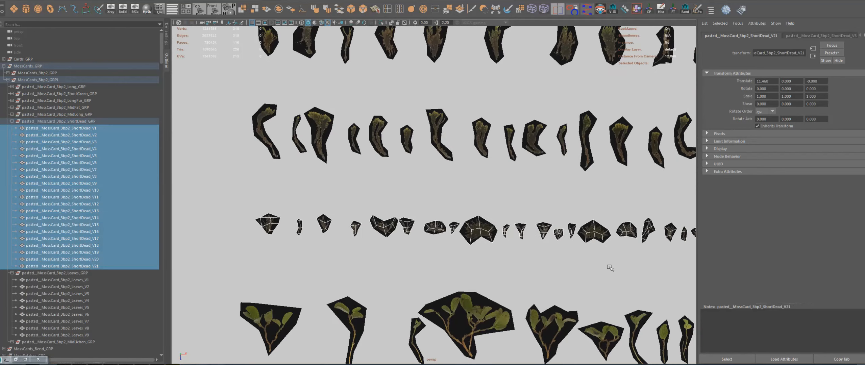
{"action": "key", "text": "f"}
{"action": "scroll", "coordinate": [521, 232], "scroll_direction": "down", "scroll_amount": 3}
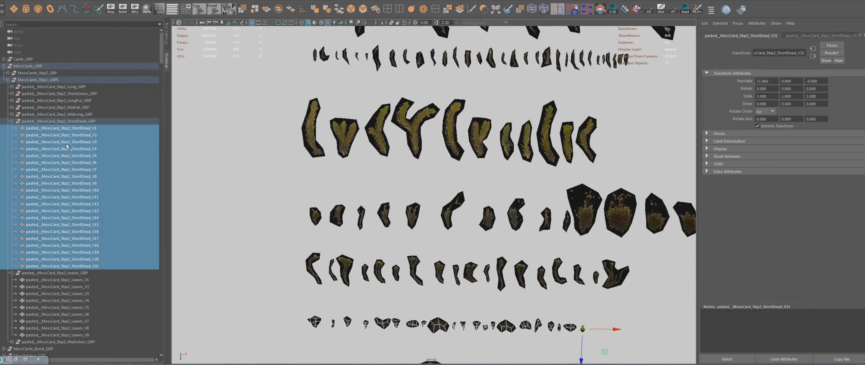
{"action": "left_click", "coordinate": [34, 121]}
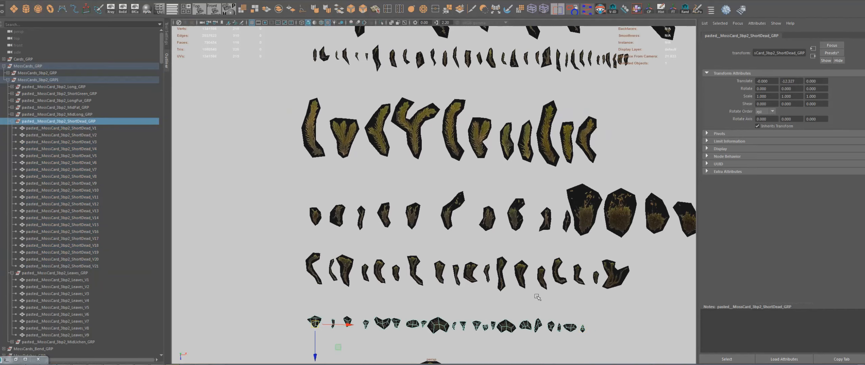
{"action": "scroll", "coordinate": [612, 263], "scroll_direction": "down", "scroll_amount": 1}
{"action": "scroll", "coordinate": [613, 262], "scroll_direction": "down", "scroll_amount": 2}
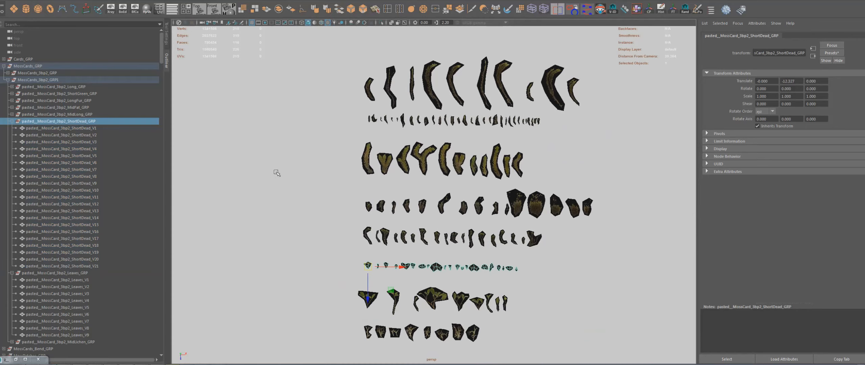
- Duplicate the MossCards_3bp2_GRP1 group and move the copy towards the grid to X 24.489, Z 2.976
{"action": "left_click", "coordinate": [277, 178]}
{"action": "left_click", "coordinate": [88, 121]}
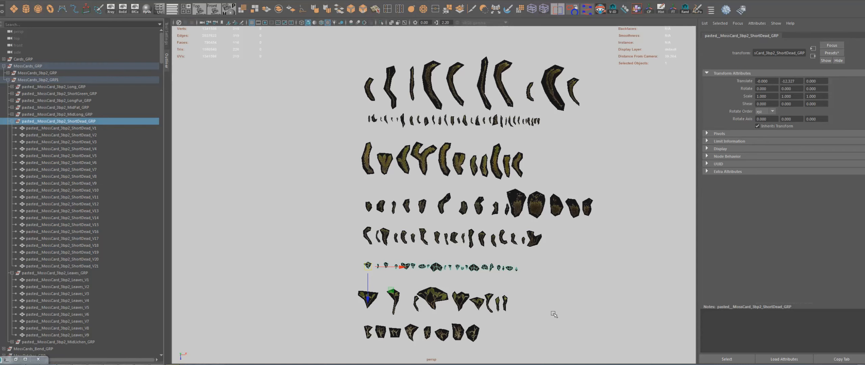
{"action": "key", "text": "Up"}
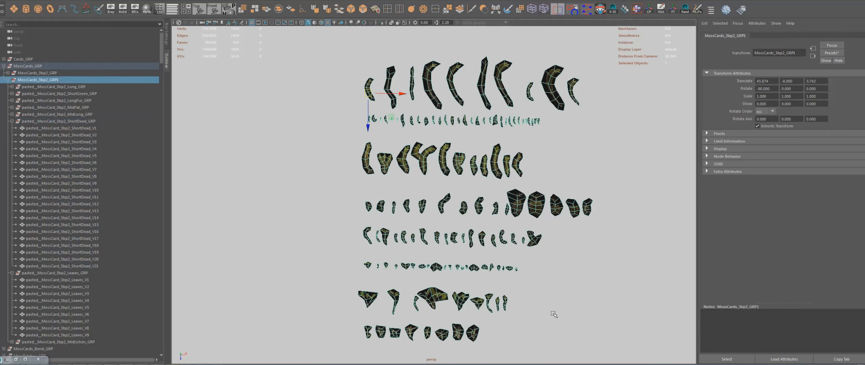
{"action": "key", "text": "ctrl+d"}
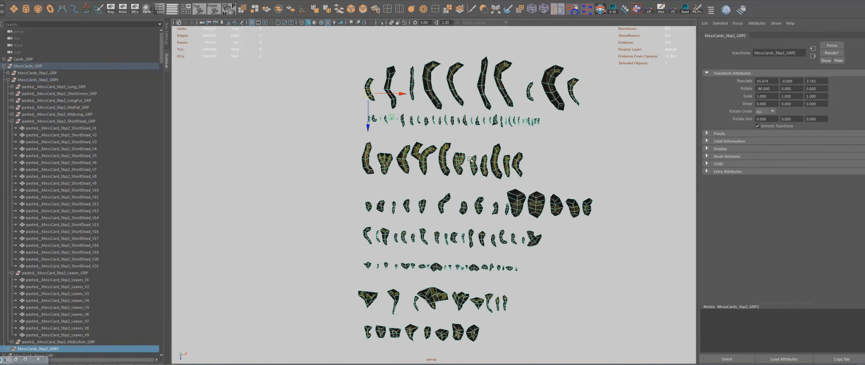
{"action": "right_click_drag", "start_coordinate": [485, 172], "coordinate": [405, 141], "text": "alt"}
{"action": "middle_click_drag", "start_coordinate": [405, 141], "coordinate": [434, 142], "text": "alt"}
{"action": "left_click_drag", "start_coordinate": [439, 147], "coordinate": [240, 137]}
{"action": "middle_click_drag", "start_coordinate": [242, 188], "coordinate": [349, 215], "text": "alt"}
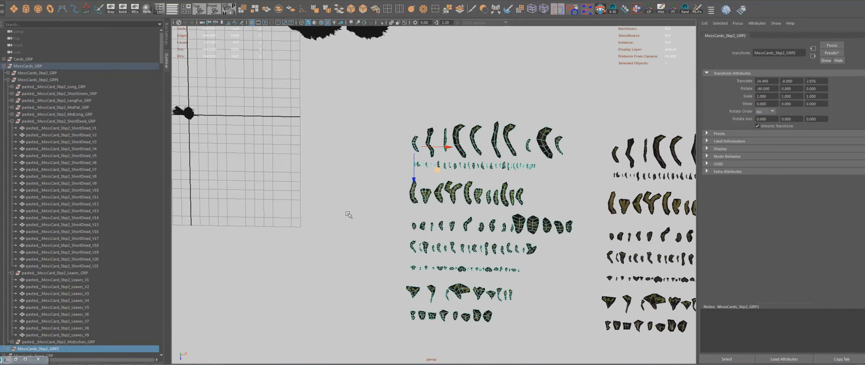
- Isolate the duplicated card group in the viewport and select all of its individual cards
{"action": "left_click", "coordinate": [381, 22]}
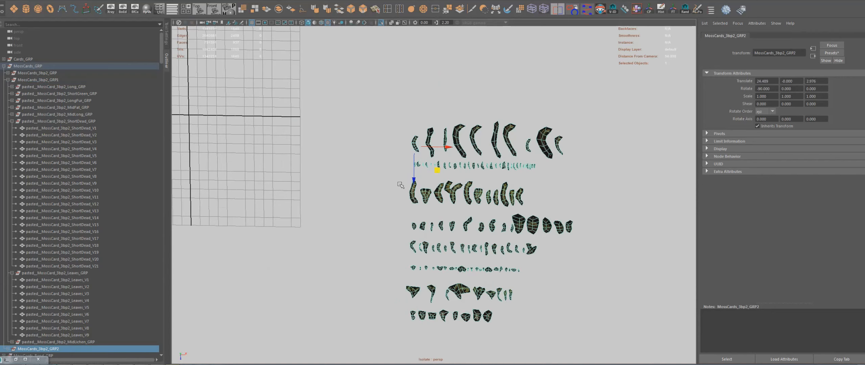
{"action": "right_click_drag", "start_coordinate": [538, 252], "coordinate": [514, 248], "text": "alt"}
{"action": "middle_click_drag", "start_coordinate": [515, 248], "coordinate": [502, 222], "text": "alt"}
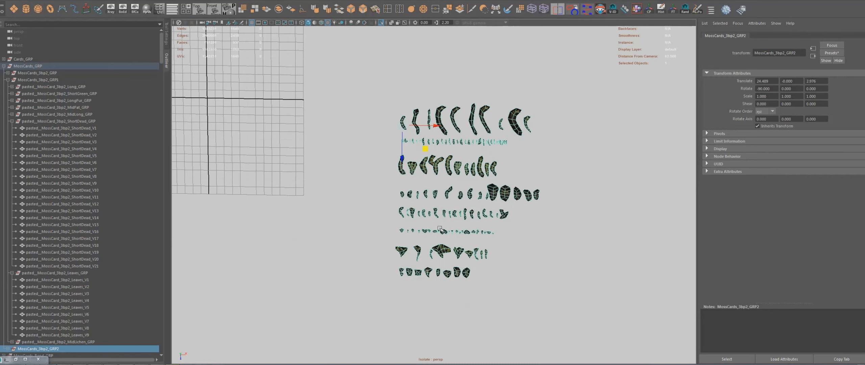
{"action": "left_click", "coordinate": [343, 209]}
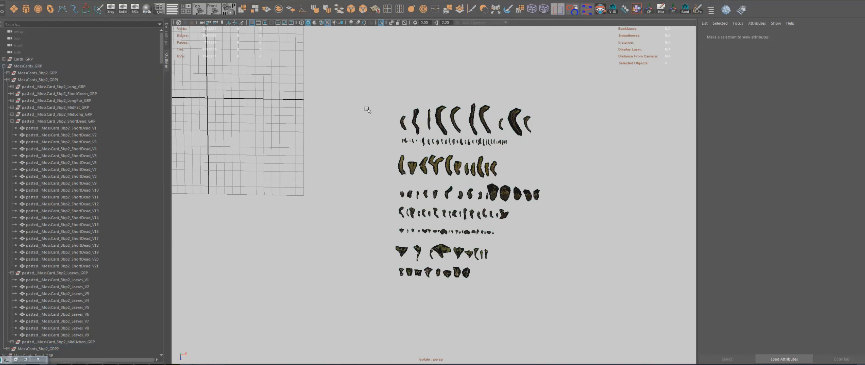
{"action": "left_click_drag", "start_coordinate": [358, 103], "coordinate": [570, 303]}
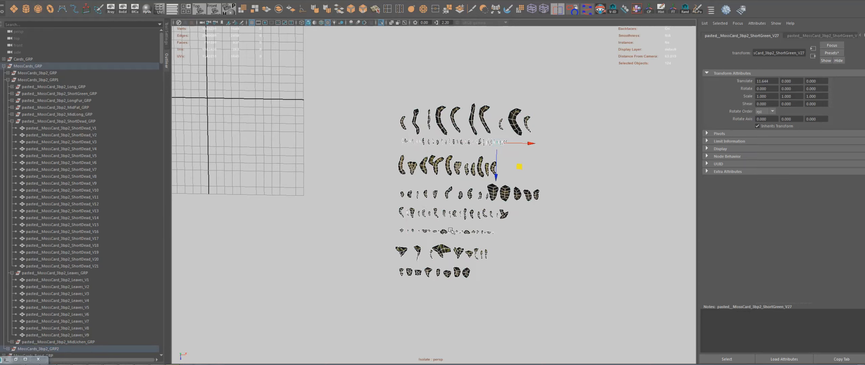
- Snap all the selected cards together onto the grid origin, with Retain component spacing off in the move snap settings
{"action": "left_click", "coordinate": [167, 37]}
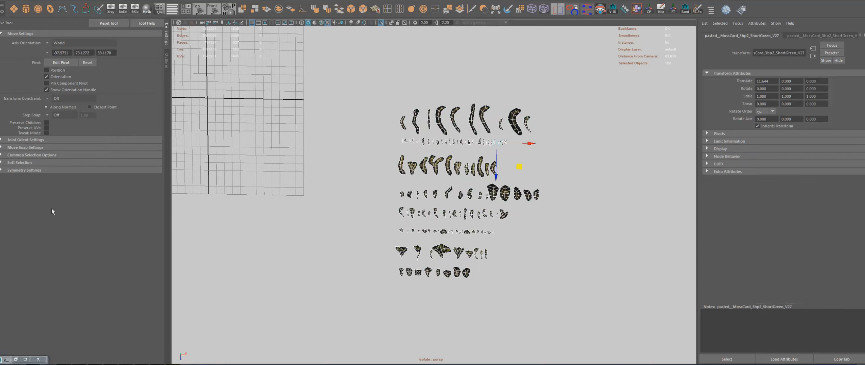
{"action": "left_click", "coordinate": [33, 148]}
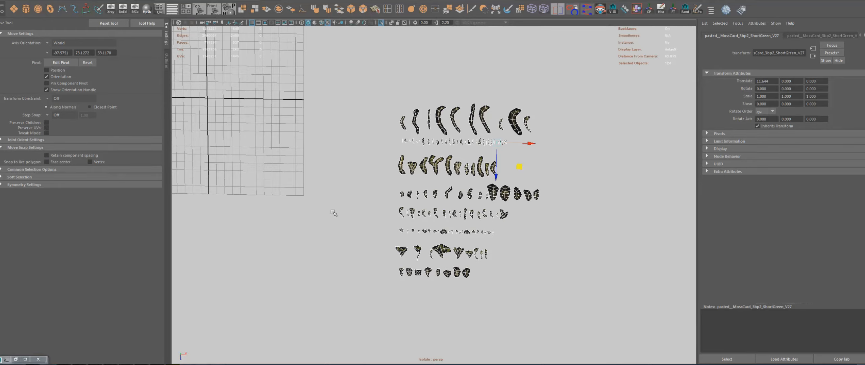
{"action": "middle_click_drag", "start_coordinate": [404, 191], "coordinate": [494, 269], "text": "alt"}
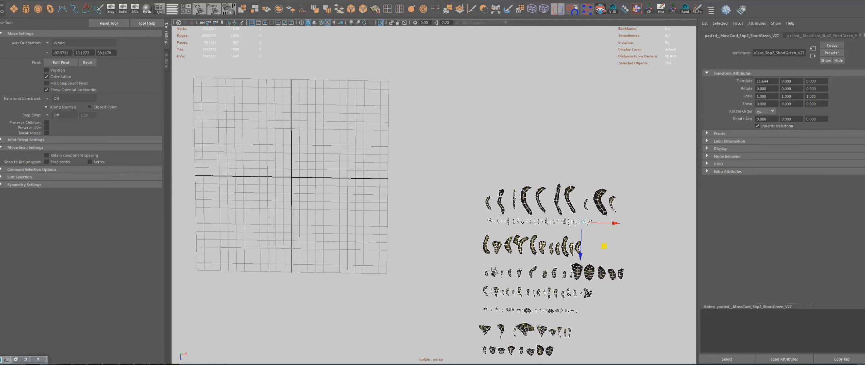
{"action": "left_click", "coordinate": [582, 223]}
{"action": "middle_click", "coordinate": [292, 181]}
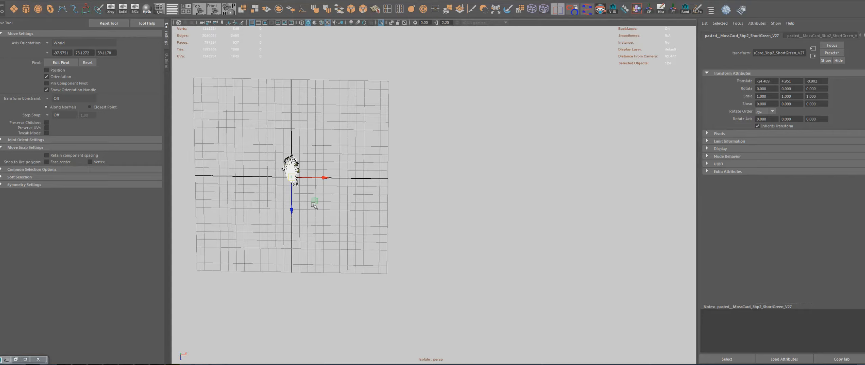
{"action": "left_click_drag", "start_coordinate": [314, 204], "coordinate": [441, 272], "text": "alt"}
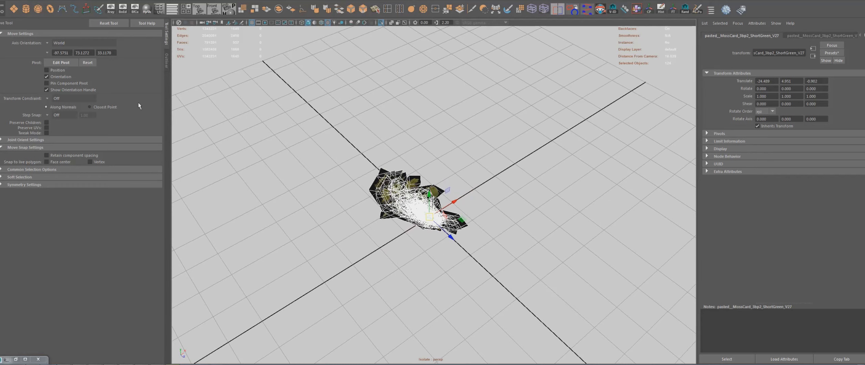
- Expand the duplicated MossCards_3bp2_GRP2 group in the Outliner to show its card type groups
{"action": "left_click", "coordinate": [166, 60]}
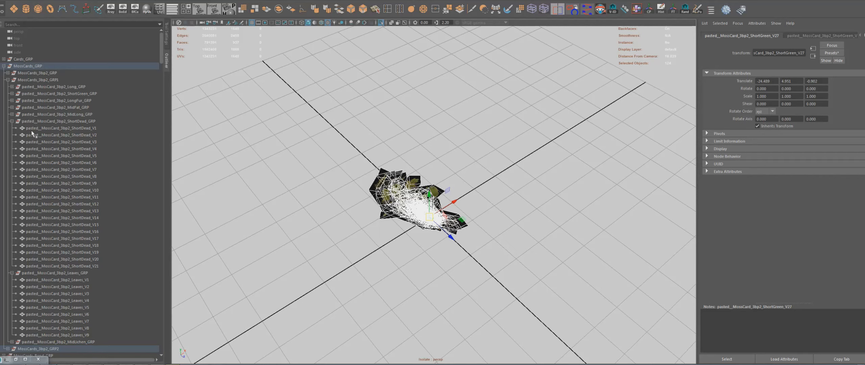
{"action": "left_click", "coordinate": [61, 120]}
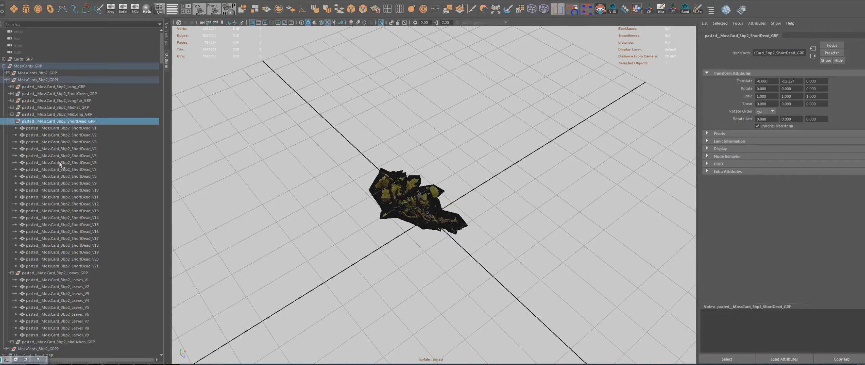
{"action": "scroll", "coordinate": [91, 239], "scroll_direction": "down", "scroll_amount": 3}
{"action": "left_click", "coordinate": [416, 183]}
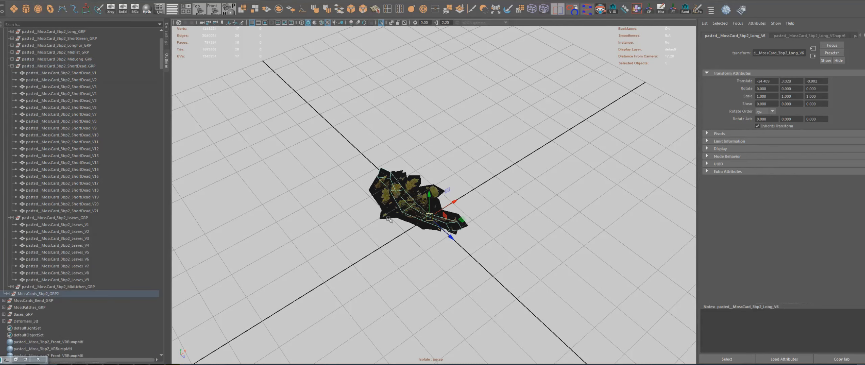
{"action": "left_click", "coordinate": [8, 293]}
{"action": "scroll", "coordinate": [10, 291], "scroll_direction": "down", "scroll_amount": 3}
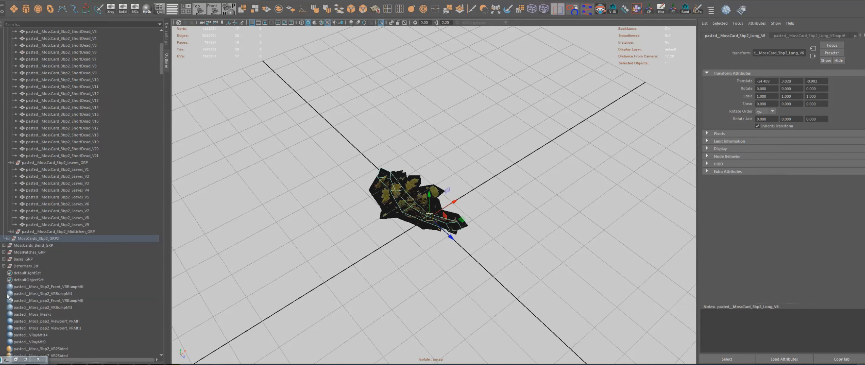
{"action": "scroll", "coordinate": [16, 203], "scroll_direction": "down", "scroll_amount": 3}
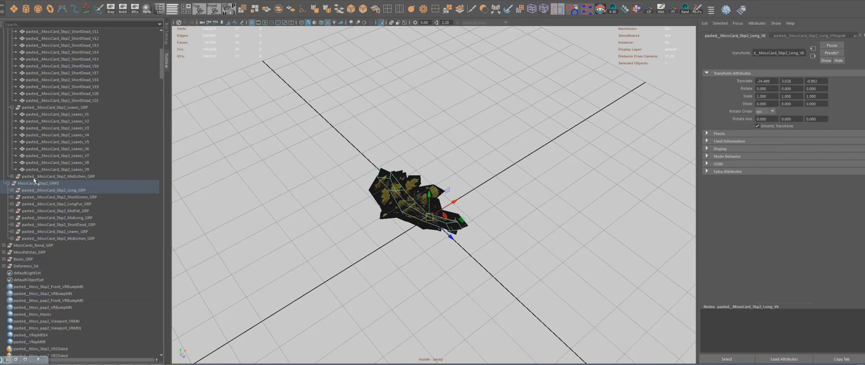
- Check the stacked cards by selecting the copy's Long, ShortGreen, LongFur and MidLong groups in turn
{"action": "left_click", "coordinate": [73, 192]}
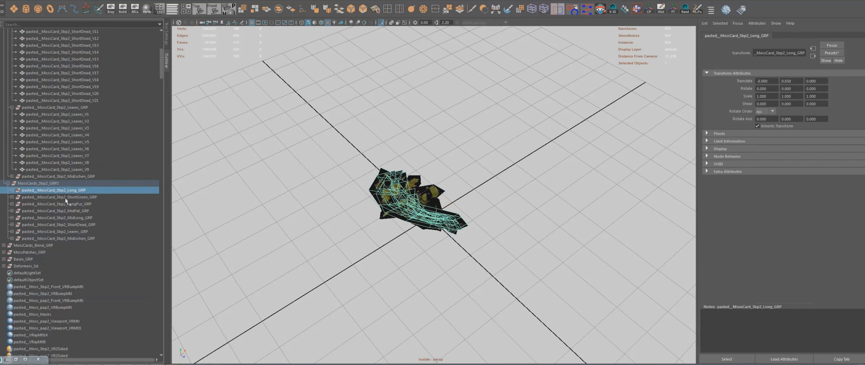
{"action": "left_click", "coordinate": [67, 198]}
{"action": "left_click", "coordinate": [67, 204]}
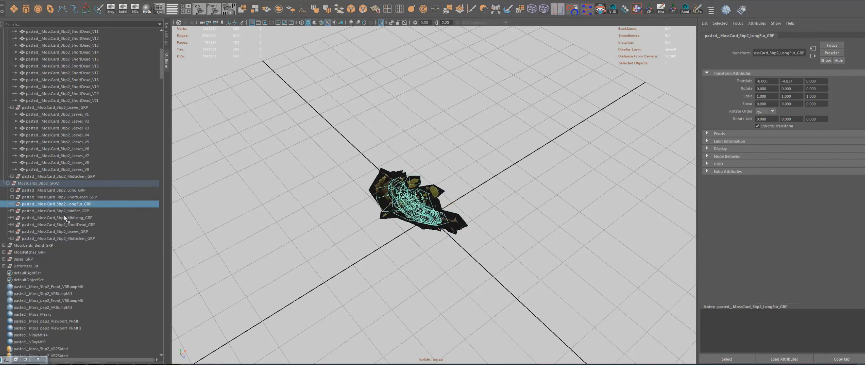
{"action": "left_click", "coordinate": [64, 217]}
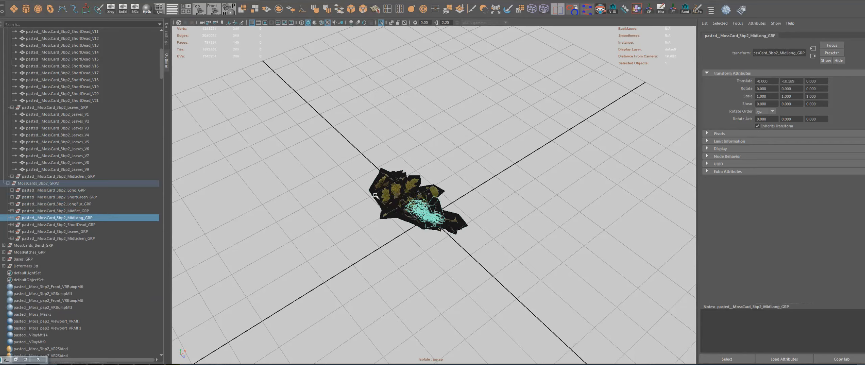
- Switch to Quixel Bridge and open the Atlases category of the Moss search
{"action": "key", "text": "alt+Tab"}
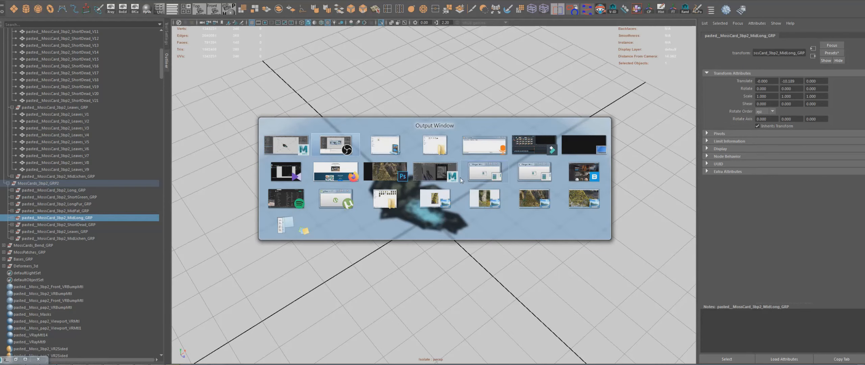
{"action": "mouse_move", "coordinate": [538, 175]}
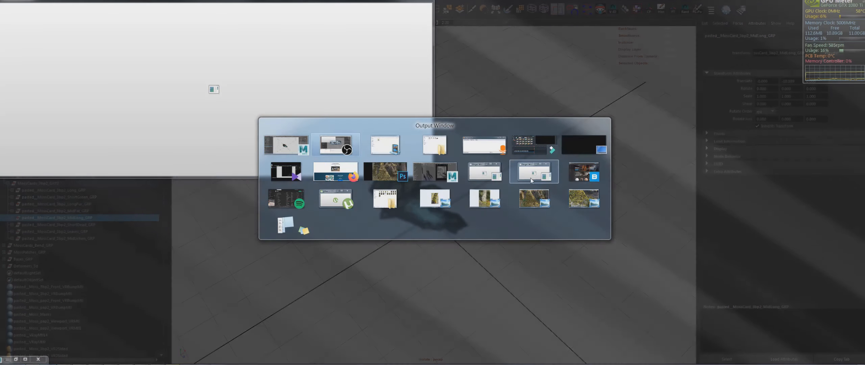
{"action": "mouse_move", "coordinate": [391, 181]}
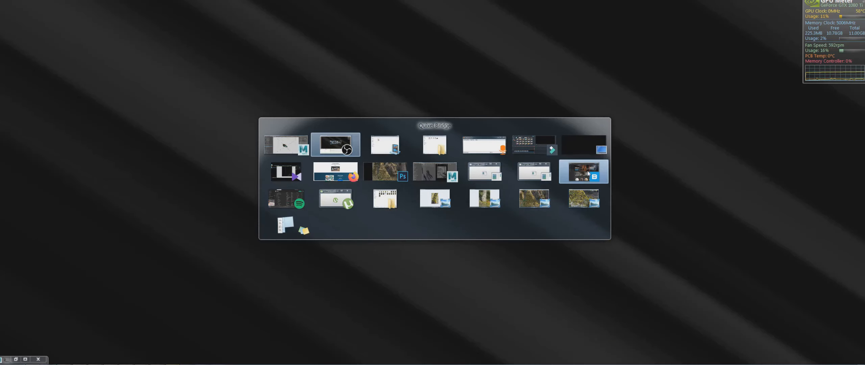
{"action": "left_click", "coordinate": [579, 186]}
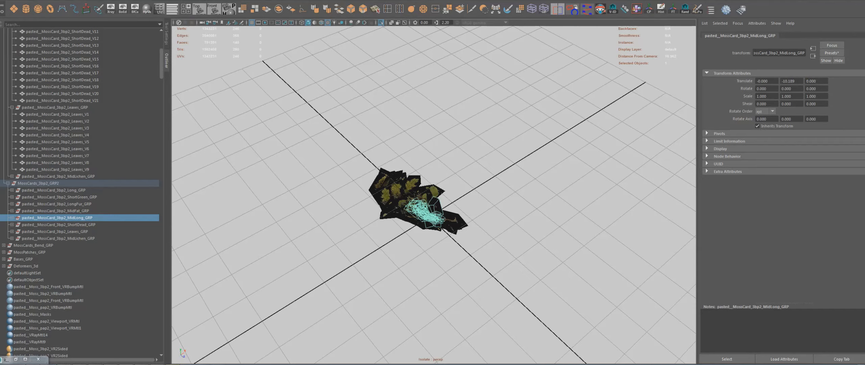
{"action": "key", "text": "alt+Tab"}
{"action": "left_click_drag", "start_coordinate": [422, 108], "coordinate": [375, 1]}
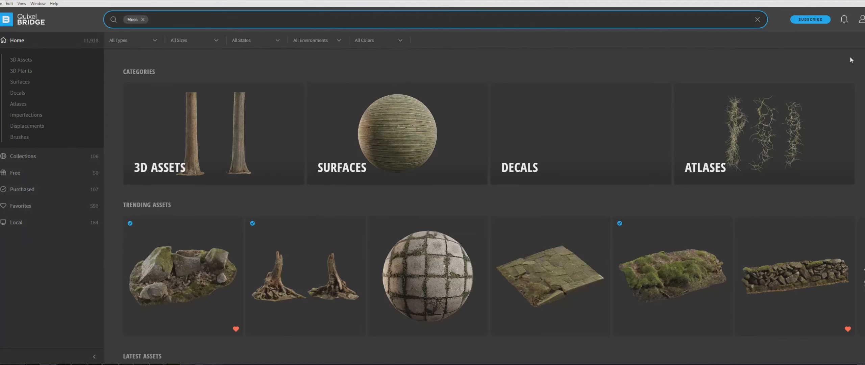
{"action": "left_click", "coordinate": [748, 137]}
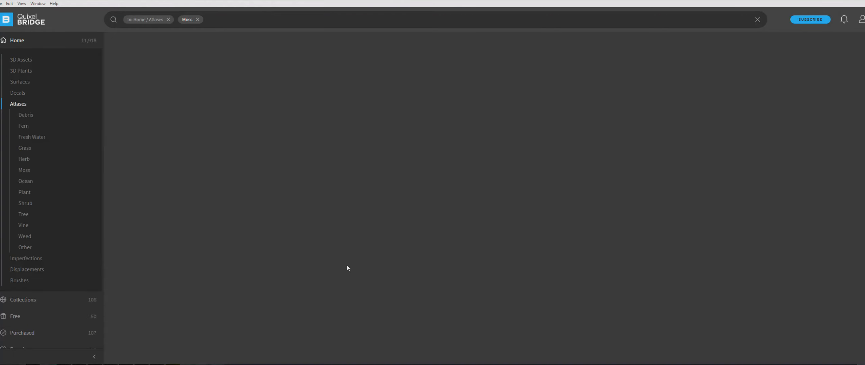
- Browse the moss atlases to the end of the list, closing the Fringe Moss asset's details on the way
{"action": "scroll", "coordinate": [375, 260], "scroll_direction": "down", "scroll_amount": 4}
{"action": "scroll", "coordinate": [377, 254], "scroll_direction": "down", "scroll_amount": 10}
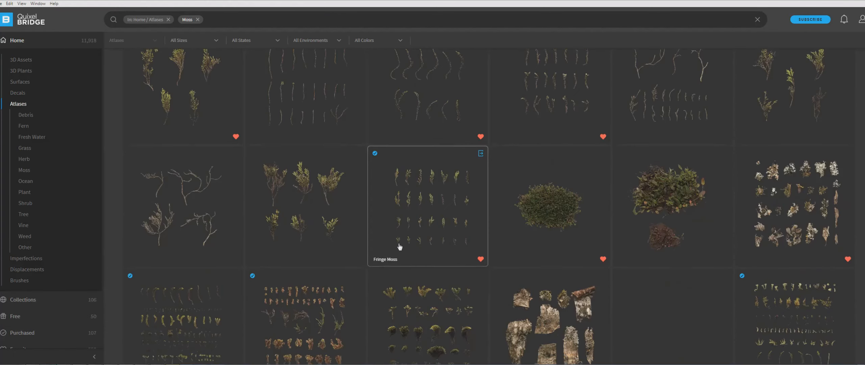
{"action": "scroll", "coordinate": [399, 246], "scroll_direction": "down", "scroll_amount": 3}
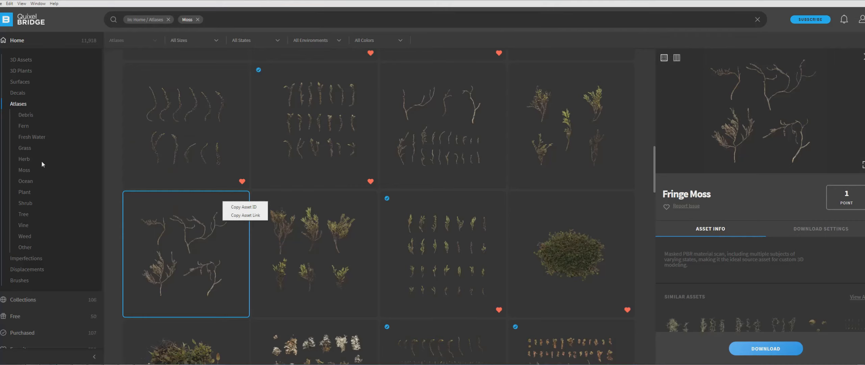
{"action": "left_click", "coordinate": [111, 157]}
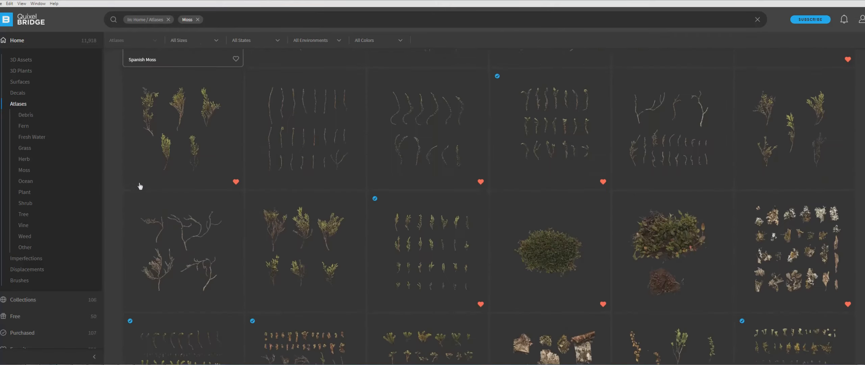
{"action": "scroll", "coordinate": [141, 186], "scroll_direction": "down", "scroll_amount": 15}
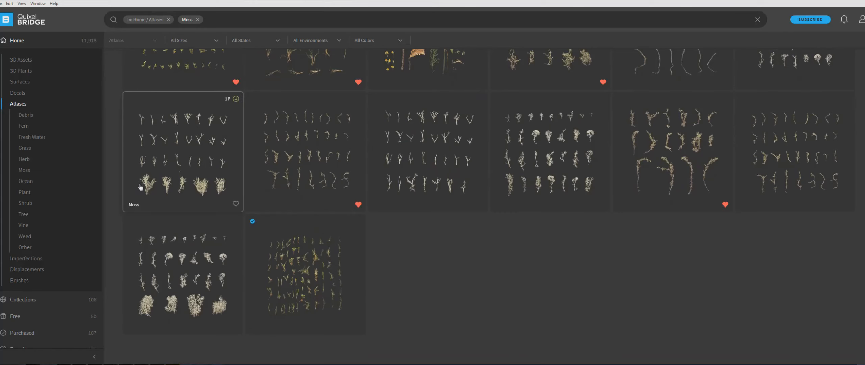
- Find the purchased Moss atlas in the moss results and open its full-size preview
{"action": "scroll", "coordinate": [267, 304], "scroll_direction": "up", "scroll_amount": 10}
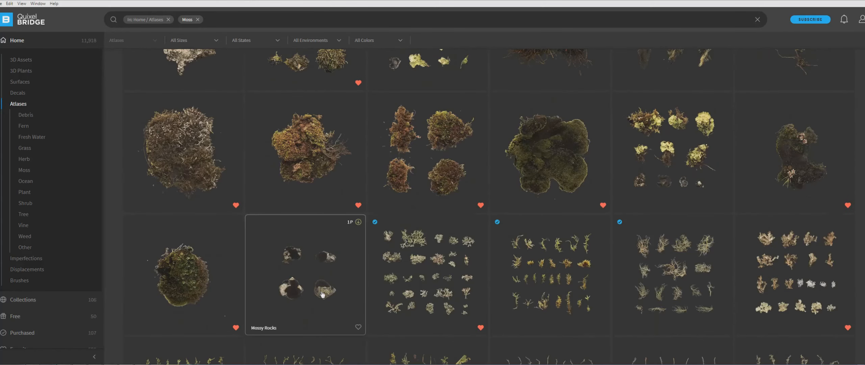
{"action": "scroll", "coordinate": [323, 294], "scroll_direction": "up", "scroll_amount": 5}
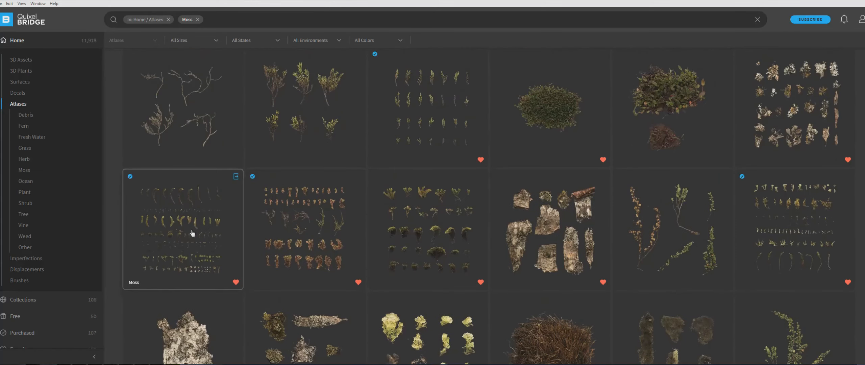
{"action": "left_click", "coordinate": [192, 233]}
{"action": "left_click", "coordinate": [862, 166]}
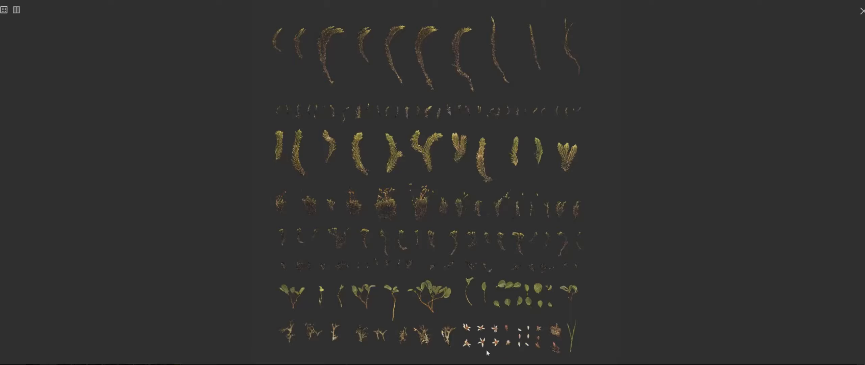
- Switch to Maya, leave the isolated view, and bring the full layout of flat moss cards into view
{"action": "key", "text": "alt+Tab"}
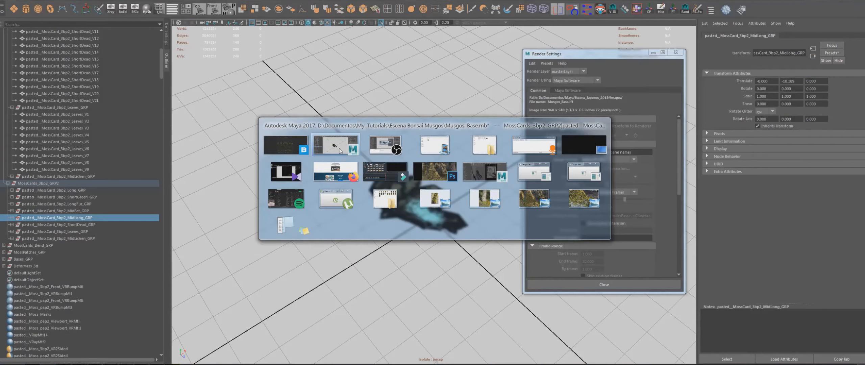
{"action": "left_click_drag", "start_coordinate": [550, 253], "coordinate": [490, 265], "text": "alt"}
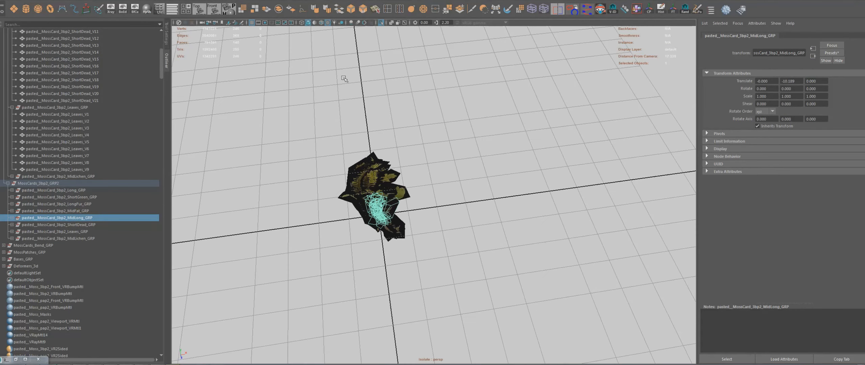
{"action": "left_click", "coordinate": [382, 22]}
{"action": "middle_click_drag", "start_coordinate": [525, 206], "coordinate": [237, 259], "text": "alt"}
{"action": "right_click_drag", "start_coordinate": [487, 216], "coordinate": [375, 224], "text": "alt"}
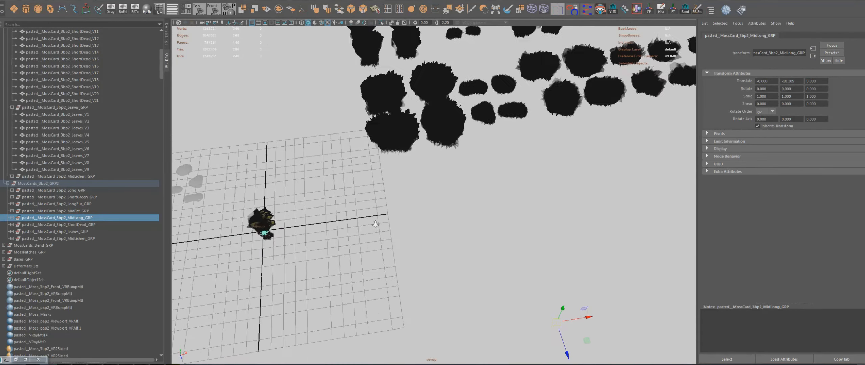
{"action": "middle_click_drag", "start_coordinate": [554, 212], "coordinate": [262, 194], "text": "alt"}
{"action": "left_click_drag", "start_coordinate": [262, 209], "coordinate": [209, 246], "text": "alt"}
{"action": "left_click_drag", "start_coordinate": [487, 226], "coordinate": [461, 236], "text": "alt"}
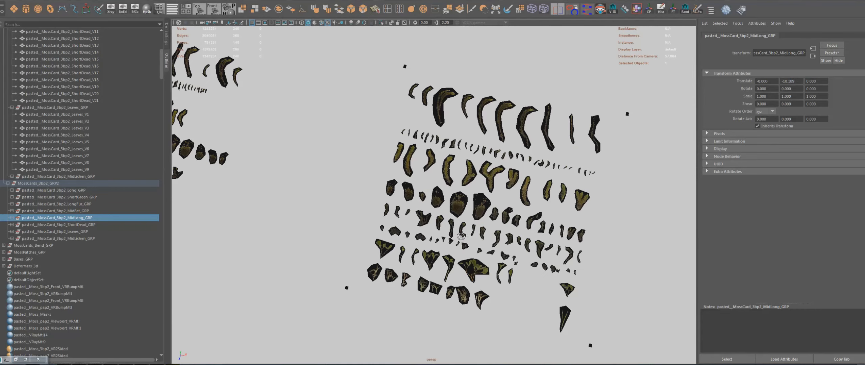
- Compare the leaf and lichen card rows in Maya with the Moss atlas preview in Quixel Bridge
{"action": "left_click_drag", "start_coordinate": [494, 270], "coordinate": [513, 294], "text": "alt"}
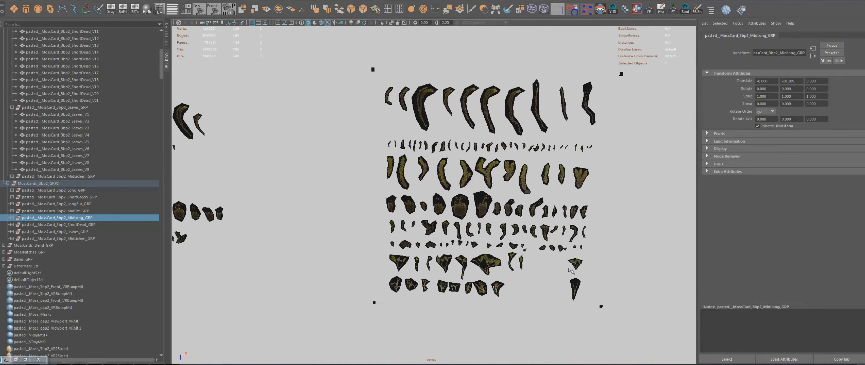
{"action": "middle_click_drag", "start_coordinate": [528, 283], "coordinate": [502, 269], "text": "alt"}
{"action": "right_click_drag", "start_coordinate": [502, 269], "coordinate": [561, 303], "text": "alt"}
{"action": "left_click_drag", "start_coordinate": [563, 303], "coordinate": [560, 301], "text": "alt"}
{"action": "middle_click_drag", "start_coordinate": [561, 301], "coordinate": [558, 290], "text": "alt"}
{"action": "key", "text": "alt+Tab"}
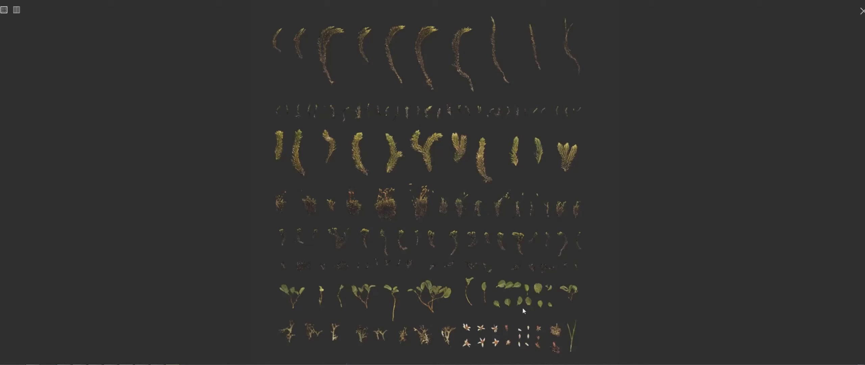
{"action": "key", "text": "alt+Tab"}
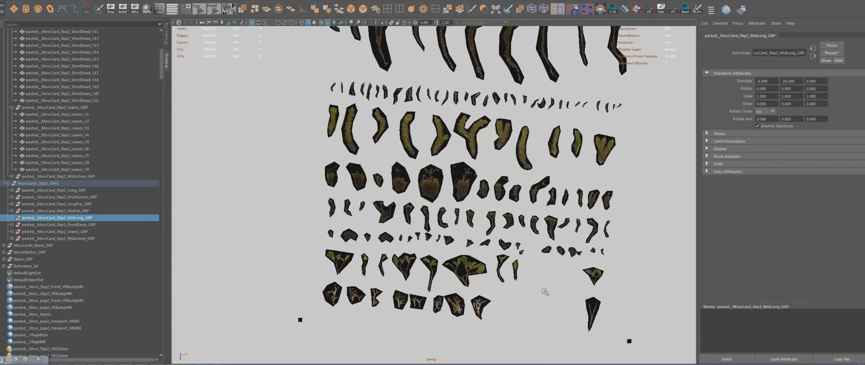
{"action": "key", "text": "alt+Tab"}
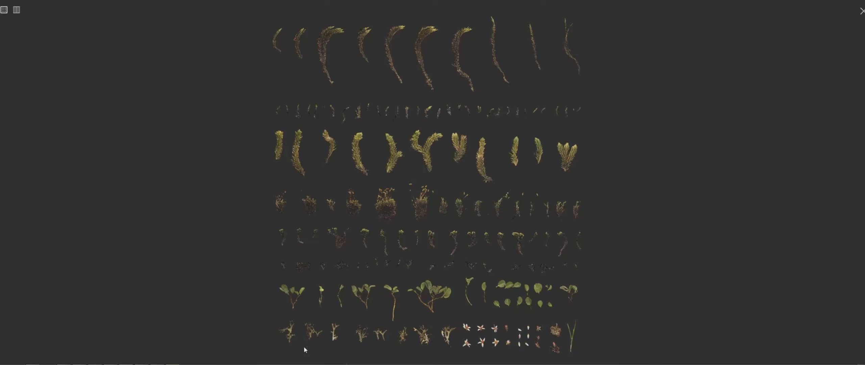
- Switch to Firefox, get past the Filmora page, and bring up the Google Images results for lichen
{"action": "left_click", "coordinate": [3, 359]}
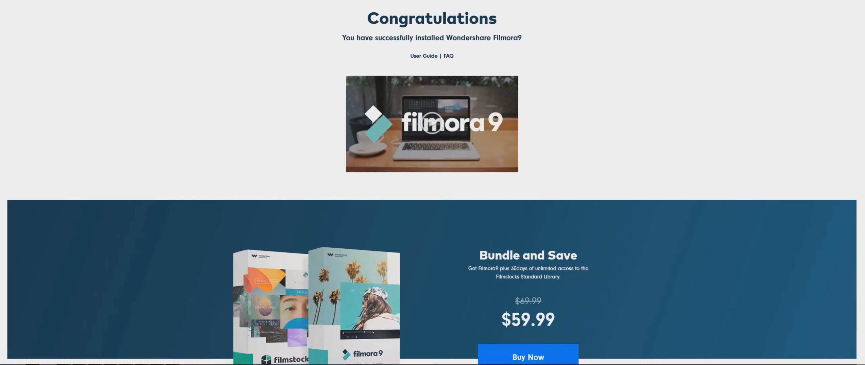
{"action": "mouse_move", "coordinate": [698, 1]}
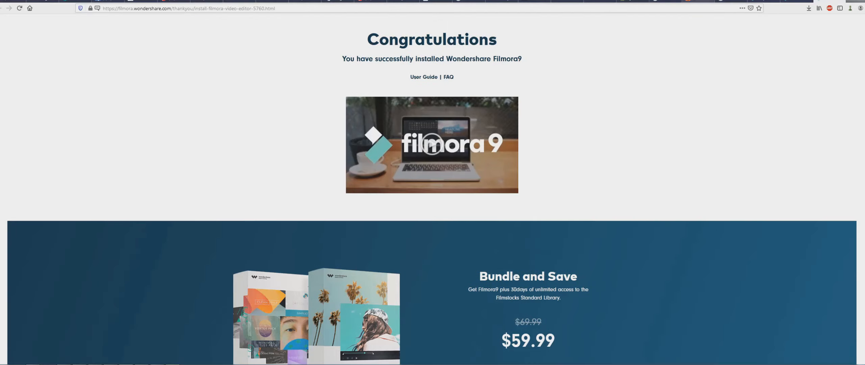
{"action": "left_click", "coordinate": [851, 2]}
{"action": "left_click", "coordinate": [827, 2]}
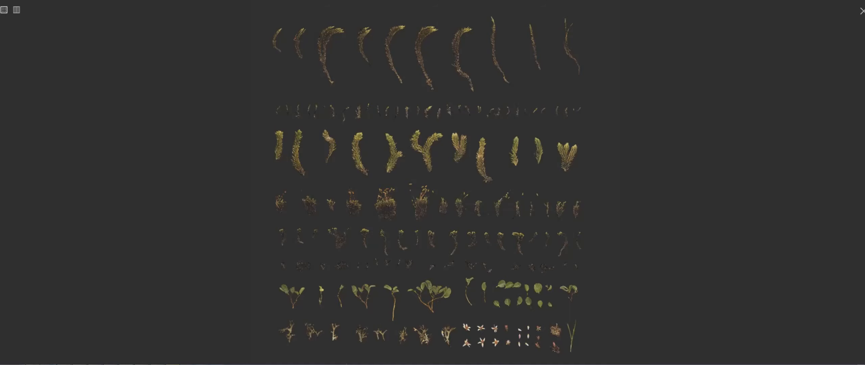
{"action": "left_click_drag", "start_coordinate": [864, 135], "coordinate": [696, 0]}
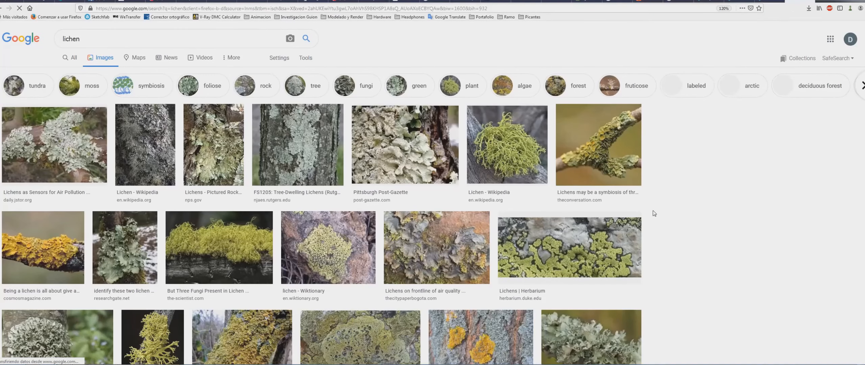
- Examine the Tree-Dwelling Lichens photo and its related images, and open the Independent Tree photo of lichen on bark
{"action": "left_click", "coordinate": [319, 145]}
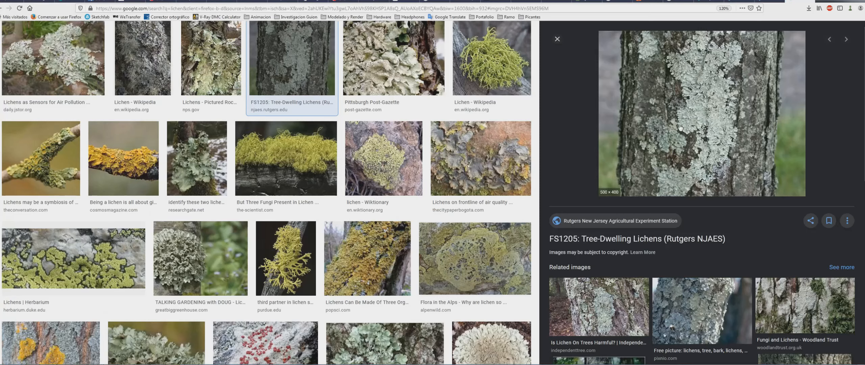
{"action": "scroll", "coordinate": [701, 133], "scroll_direction": "down", "scroll_amount": 1}
{"action": "scroll", "coordinate": [701, 133], "scroll_direction": "down", "scroll_amount": 2}
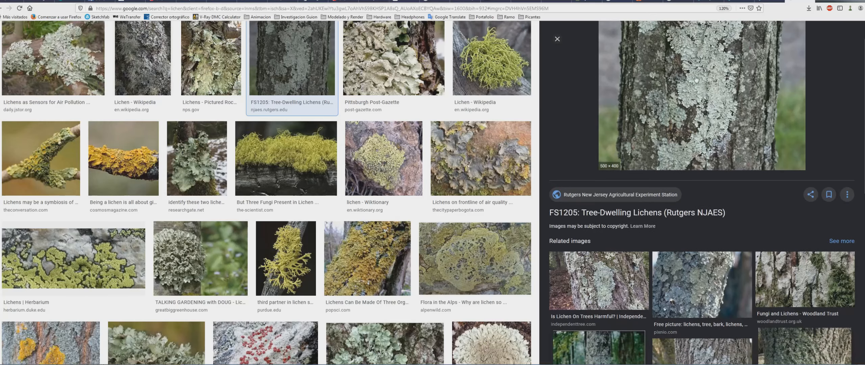
{"action": "scroll", "coordinate": [401, 166], "scroll_direction": "down", "scroll_amount": 1}
{"action": "scroll", "coordinate": [401, 166], "scroll_direction": "down", "scroll_amount": 2}
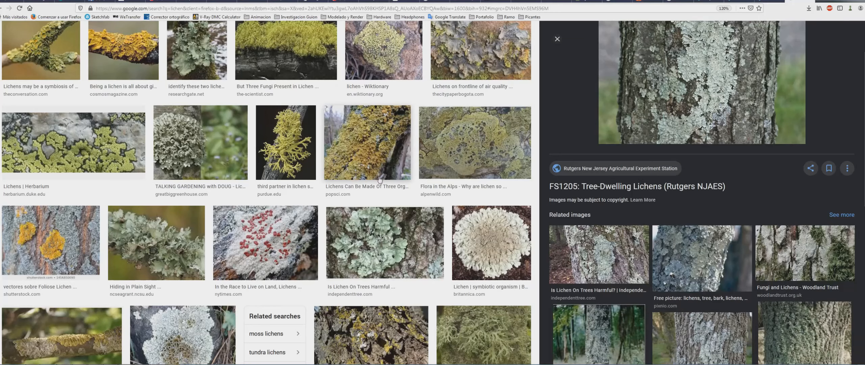
{"action": "left_click", "coordinate": [598, 254]}
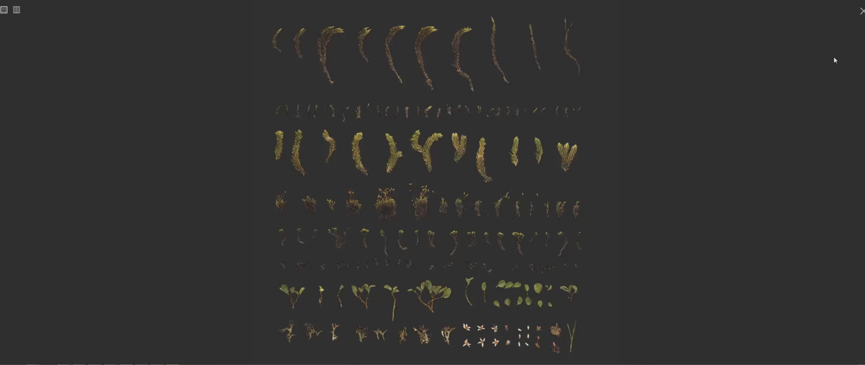
- Close the atlas preview, switch to Maya, and isolate and frame the MossCards_3bp2_GRP2 group in the viewport
{"action": "left_click", "coordinate": [861, 11]}
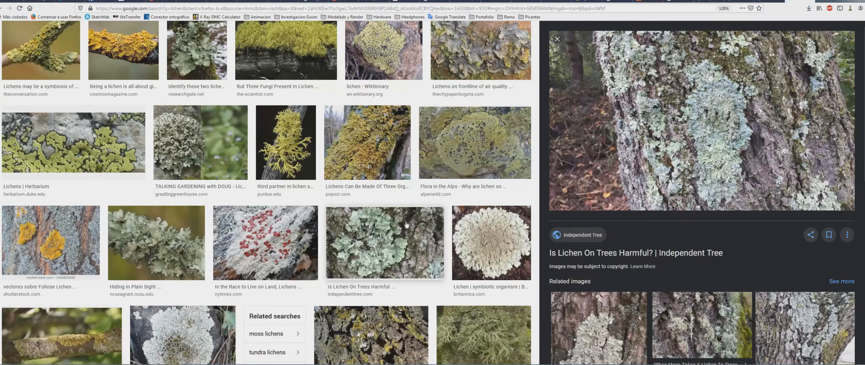
{"action": "key", "text": "alt+Tab"}
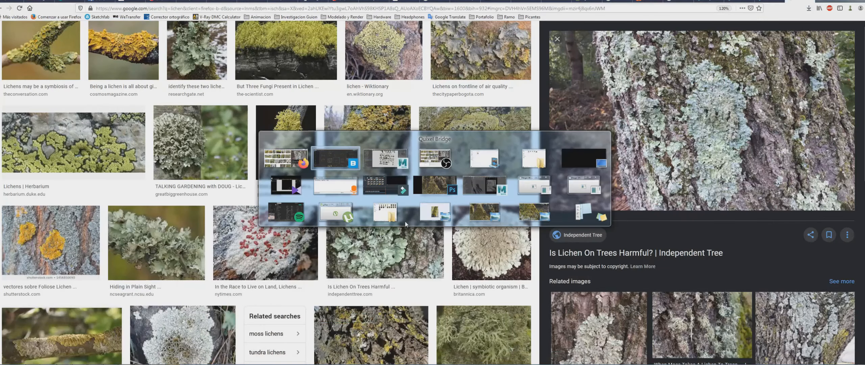
{"action": "left_click", "coordinate": [389, 157]}
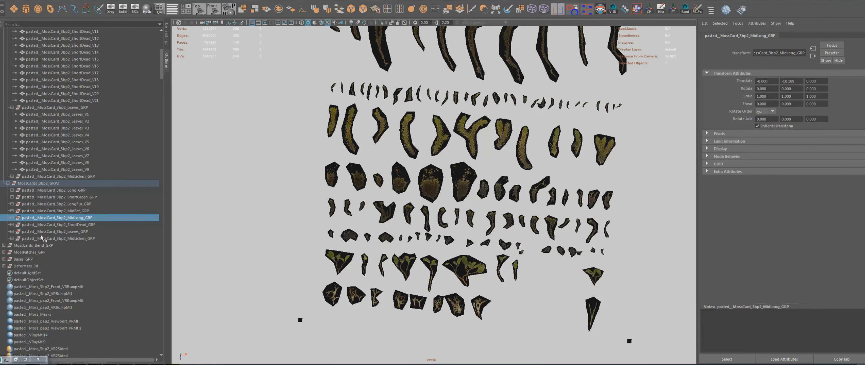
{"action": "left_click", "coordinate": [49, 183]}
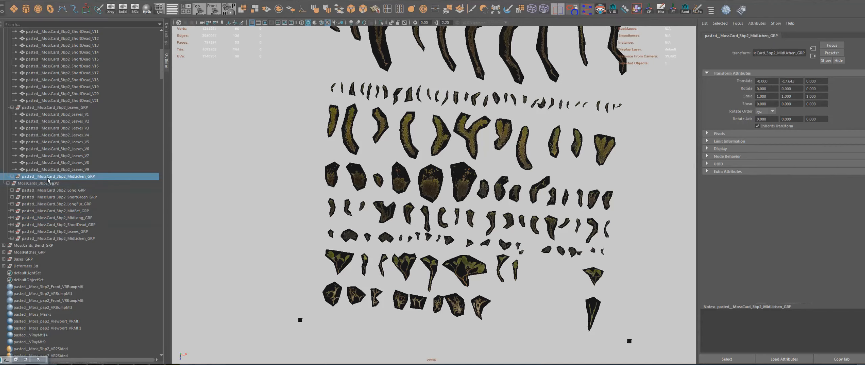
{"action": "left_click", "coordinate": [381, 23]}
{"action": "key", "text": "f"}
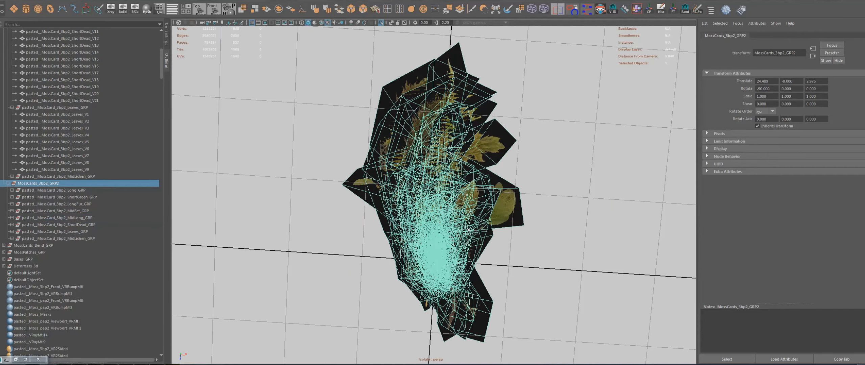
{"action": "left_click_drag", "start_coordinate": [468, 229], "coordinate": [258, 214], "text": "alt"}
- Switch to Quixel Bridge and check the Moss atlas again in its full-size preview, closing it when done
{"action": "key", "text": "alt+Tab"}
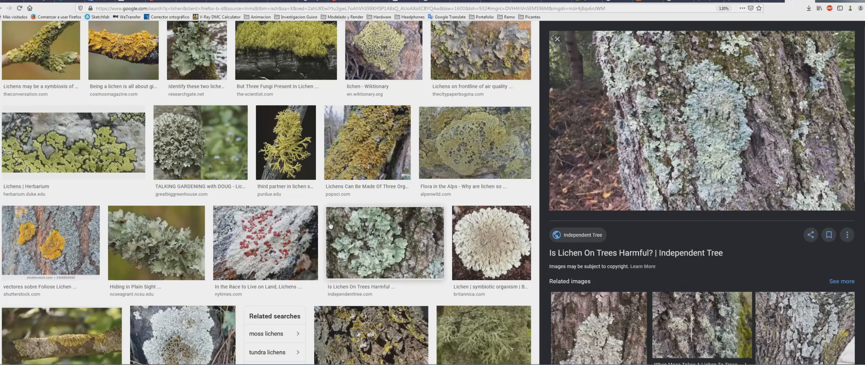
{"action": "key", "text": "alt+Tab"}
{"action": "key", "text": "alt+Tab"}
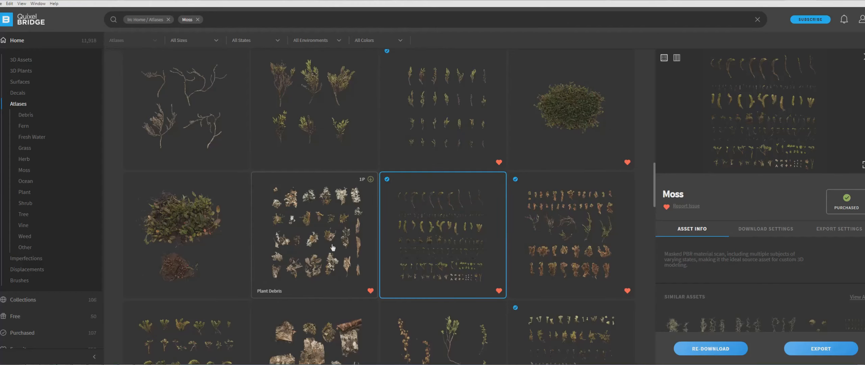
{"action": "double_click", "coordinate": [433, 231]}
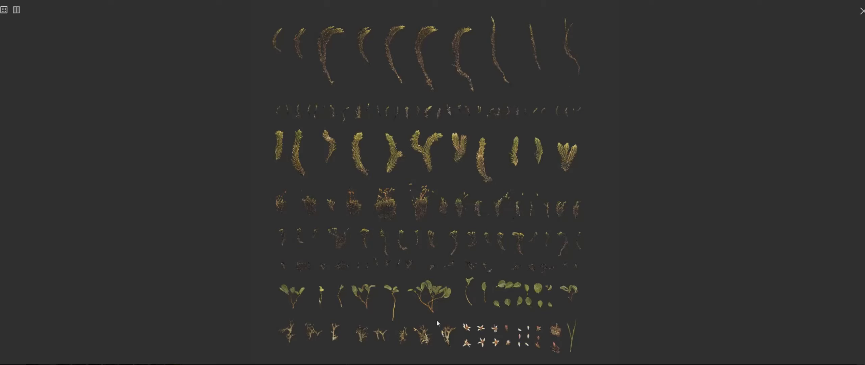
{"action": "left_click", "coordinate": [862, 11]}
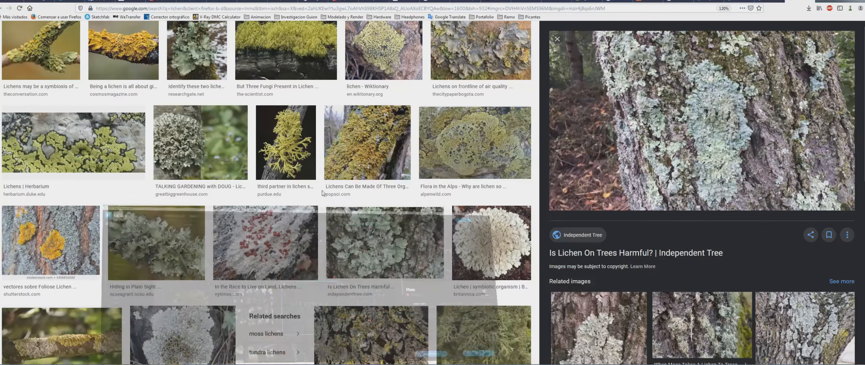
- Switch to Maya and isolate the copy's groups from Long through Leaves, leaving out the MidLichen group
{"action": "key", "text": "alt+Tab"}
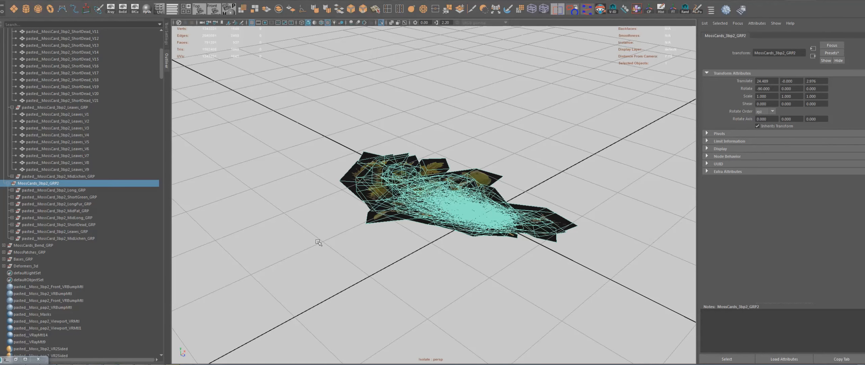
{"action": "left_click_drag", "start_coordinate": [318, 242], "coordinate": [405, 253], "text": "alt"}
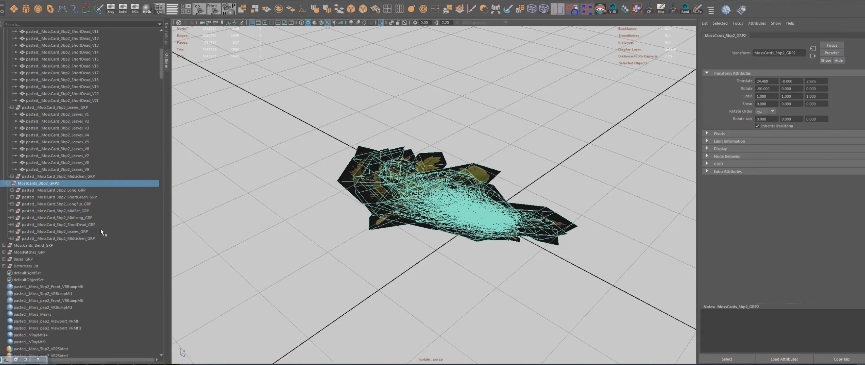
{"action": "left_click", "coordinate": [71, 190]}
{"action": "left_click", "coordinate": [84, 200], "text": "shift"}
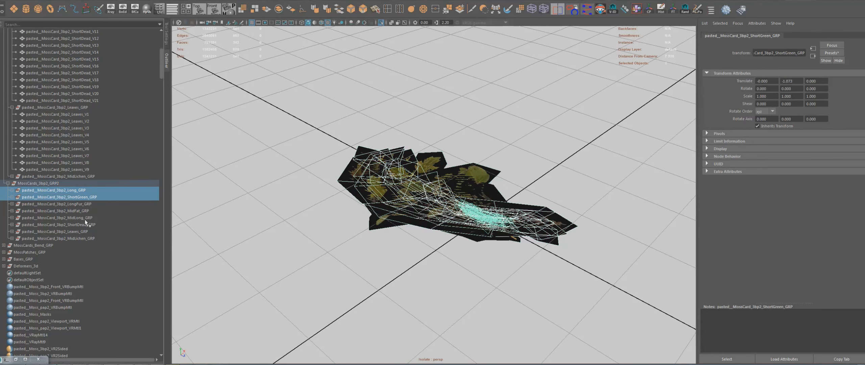
{"action": "left_click", "coordinate": [86, 204], "text": "shift"}
{"action": "left_click", "coordinate": [85, 211], "text": "shift"}
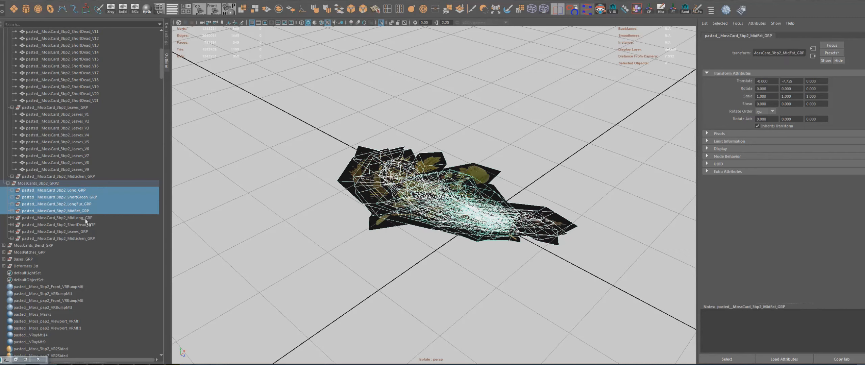
{"action": "left_click", "coordinate": [87, 218], "text": "shift"}
{"action": "left_click", "coordinate": [87, 225], "text": "shift"}
{"action": "left_click", "coordinate": [86, 232], "text": "shift"}
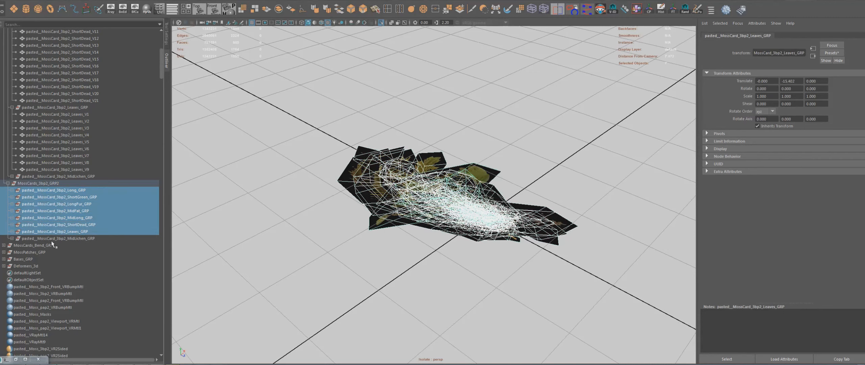
{"action": "left_click_drag", "start_coordinate": [421, 216], "coordinate": [452, 111], "text": "alt"}
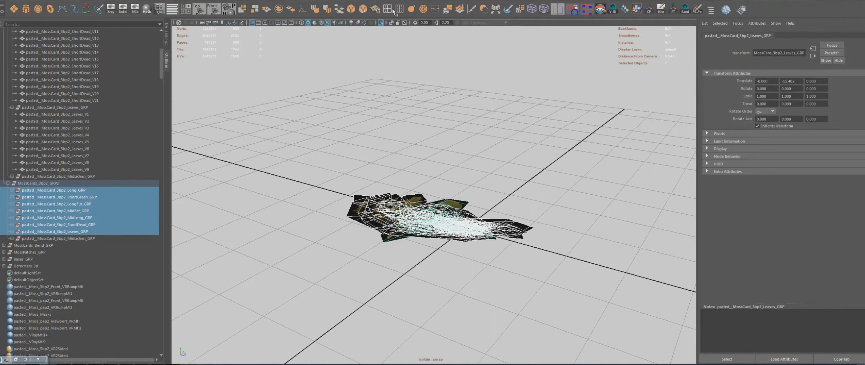
{"action": "left_click", "coordinate": [381, 23]}
{"action": "left_click", "coordinate": [381, 22]}
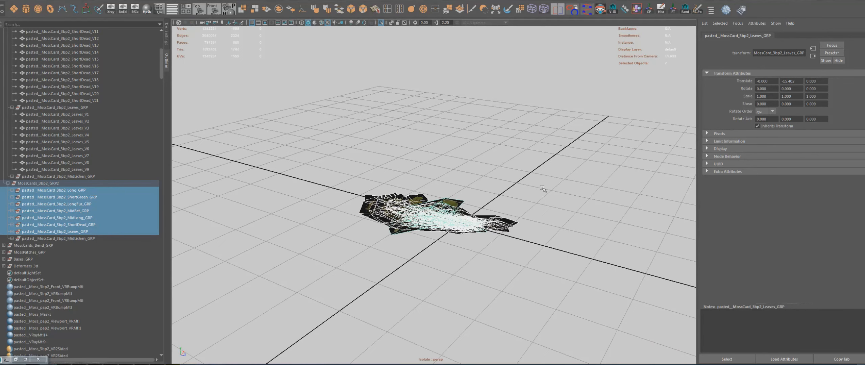
- Select all the isolated moss cards, rotate them upright about the X axis, and set their Rotate X to 90
{"action": "left_click_drag", "start_coordinate": [414, 232], "coordinate": [341, 288]}
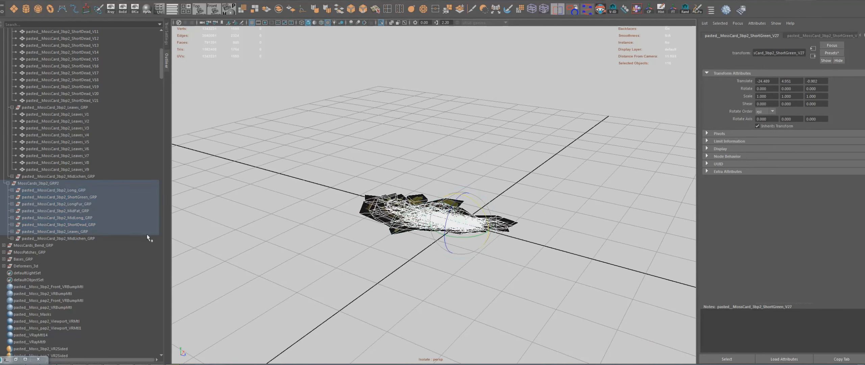
{"action": "scroll", "coordinate": [433, 289], "scroll_direction": "up", "scroll_amount": 4}
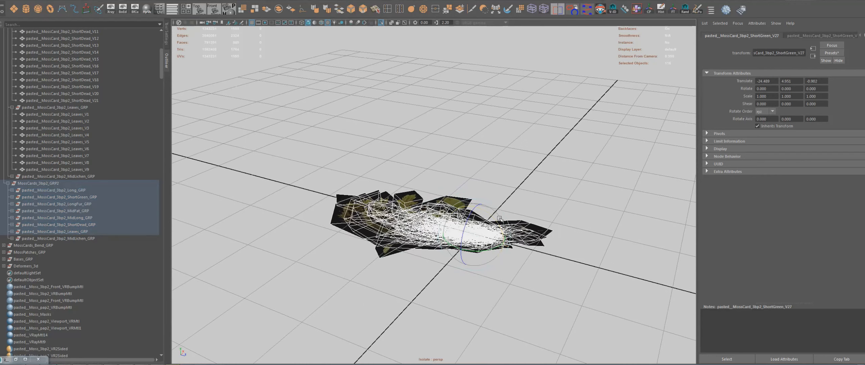
{"action": "left_click_drag", "start_coordinate": [490, 214], "coordinate": [520, 244]}
{"action": "left_click", "coordinate": [774, 89]}
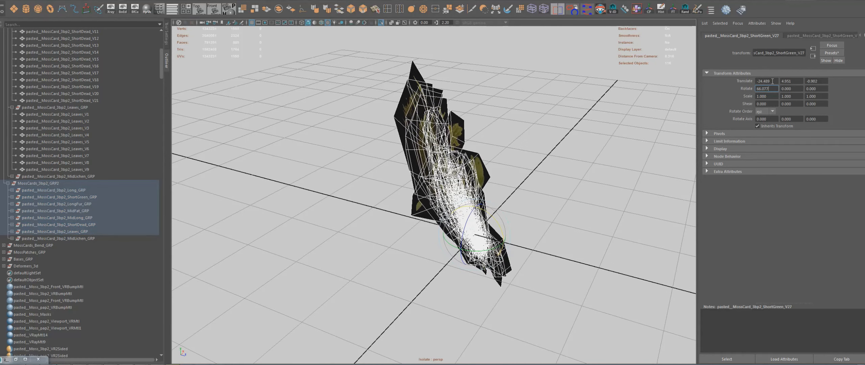
{"action": "double_click", "coordinate": [774, 89]}
{"action": "type", "text": "90"}
{"action": "key", "text": "Return"}
{"action": "key", "text": "ctrl+a"}
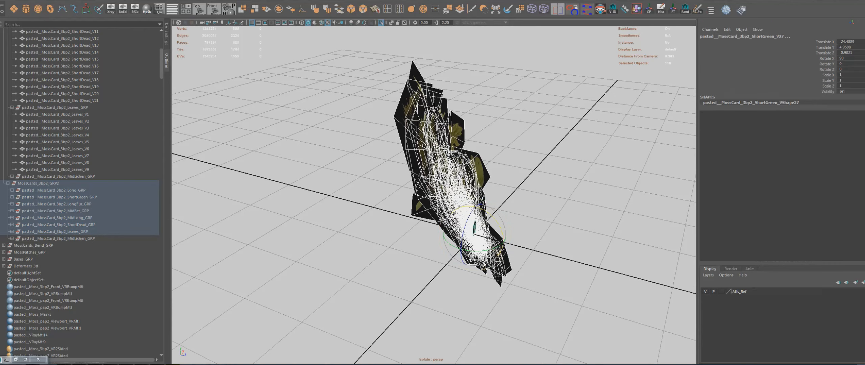
{"action": "double_click", "coordinate": [853, 58]}
{"action": "type", "text": "90"}
{"action": "key", "text": "Return"}
{"action": "left_click_drag", "start_coordinate": [561, 237], "coordinate": [404, 246], "text": "alt"}
- Isolate the whole MossCards_3bp2_GRP2 group, including the MidLichen cards, and check the upright cards against the flat lichen ones
{"action": "left_click", "coordinate": [51, 183]}
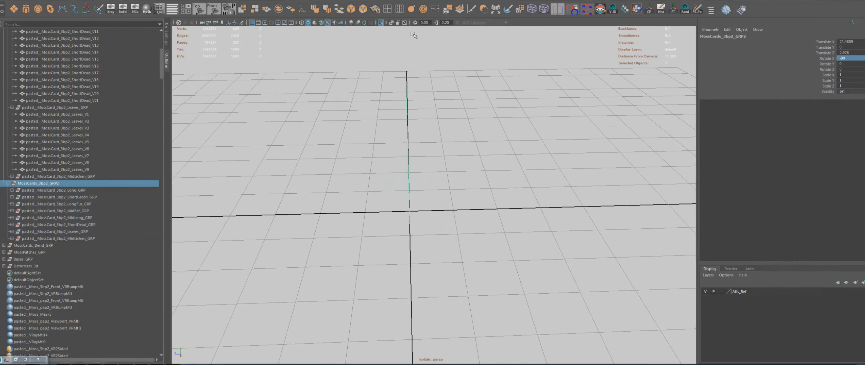
{"action": "left_click", "coordinate": [381, 24]}
{"action": "left_click", "coordinate": [380, 25]}
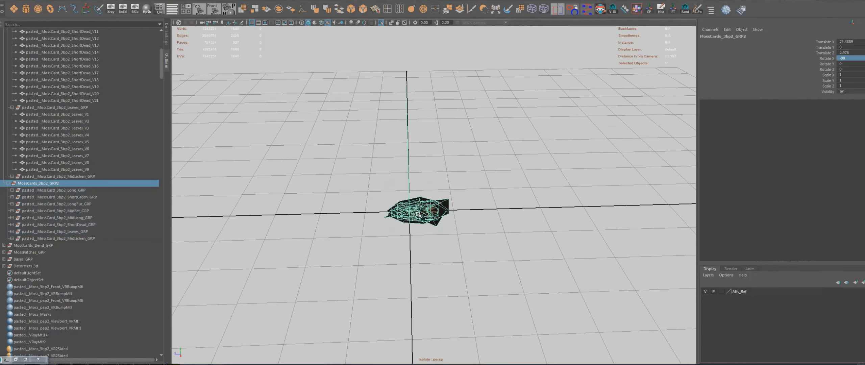
{"action": "left_click_drag", "start_coordinate": [413, 228], "coordinate": [514, 236], "text": "alt"}
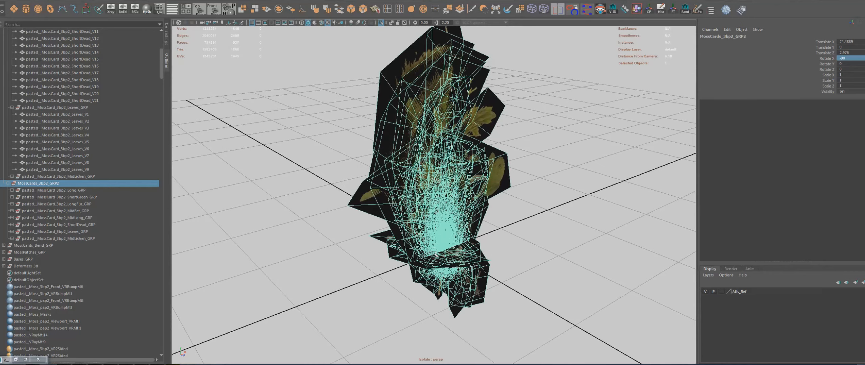
{"action": "left_click_drag", "start_coordinate": [434, 253], "coordinate": [425, 266], "text": "alt"}
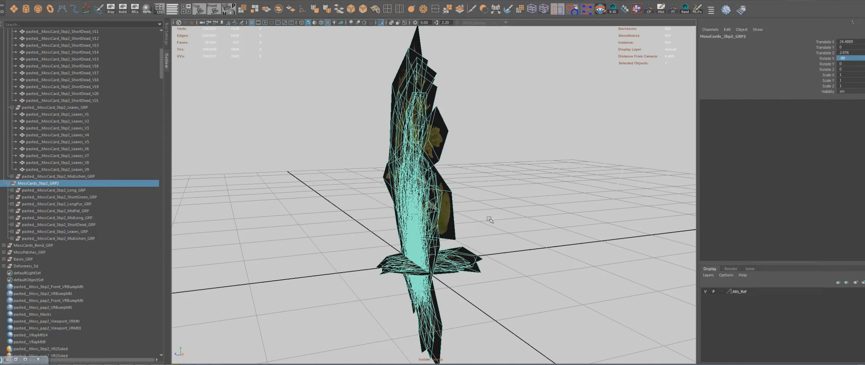
{"action": "left_click_drag", "start_coordinate": [410, 218], "coordinate": [398, 227], "text": "alt"}
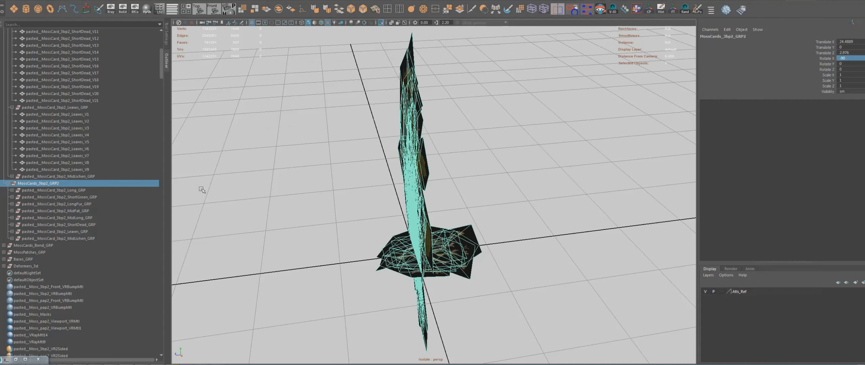
- Check each card type in MossCards_3bp2_GRP2 by selecting its subgroups from Long to MidLichen, finishing with the parent group selected
{"action": "scroll", "coordinate": [90, 161], "scroll_direction": "up", "scroll_amount": 8}
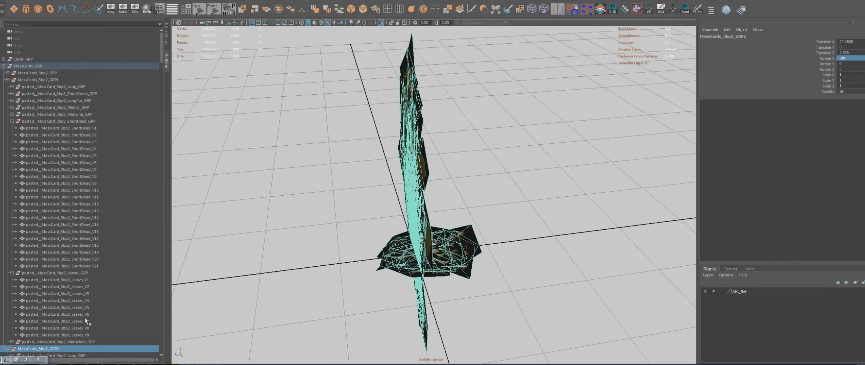
{"action": "scroll", "coordinate": [131, 282], "scroll_direction": "down", "scroll_amount": 5}
{"action": "left_click", "coordinate": [74, 246]}
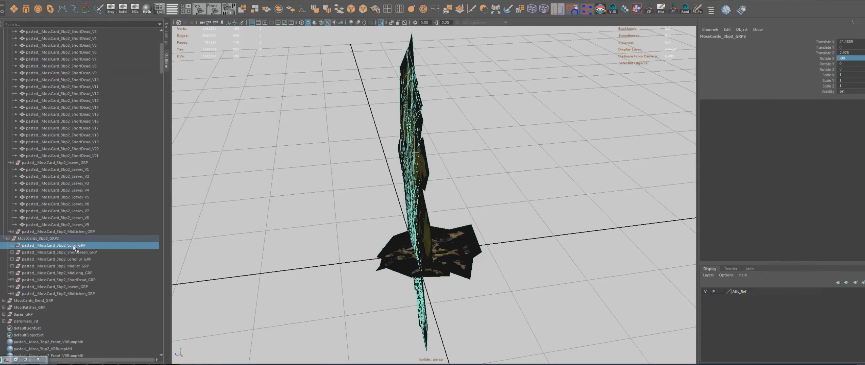
{"action": "key", "text": "f"}
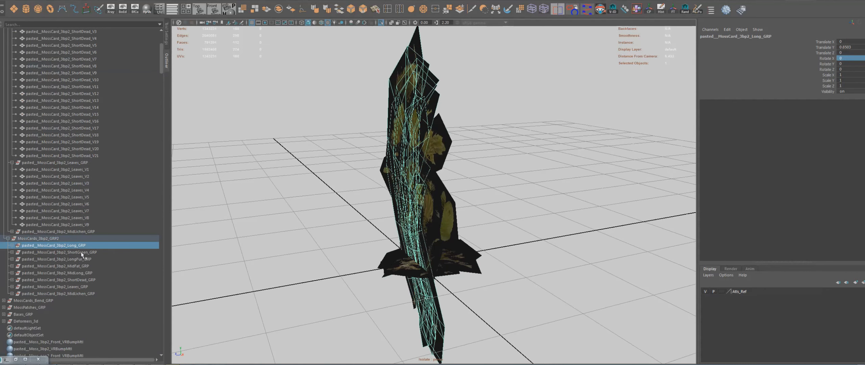
{"action": "left_click", "coordinate": [82, 253]}
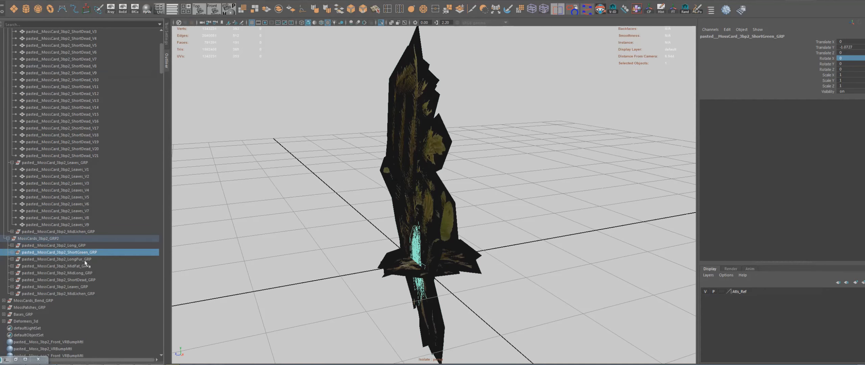
{"action": "left_click", "coordinate": [84, 259]}
{"action": "left_click", "coordinate": [83, 266]}
{"action": "left_click", "coordinate": [81, 273]}
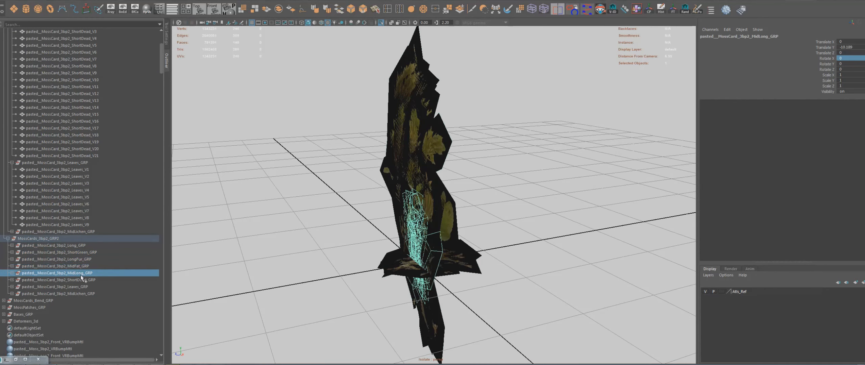
{"action": "left_click", "coordinate": [89, 281]}
{"action": "left_click", "coordinate": [85, 293]}
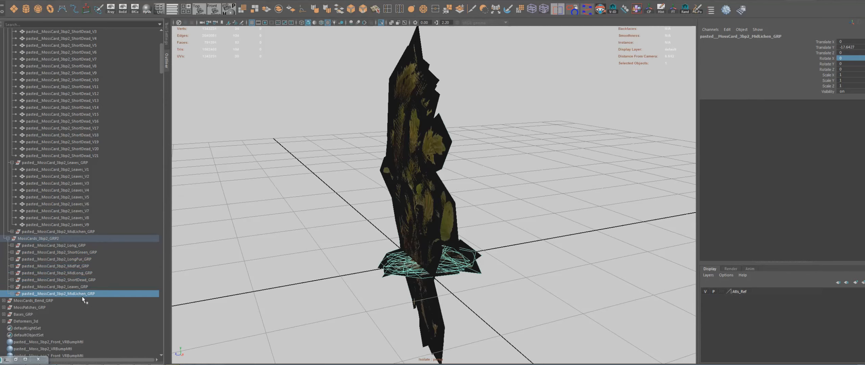
{"action": "left_click", "coordinate": [82, 287]}
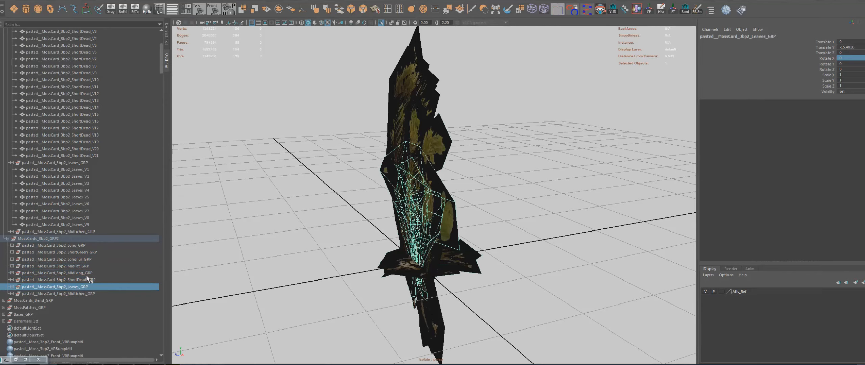
{"action": "left_click", "coordinate": [34, 238]}
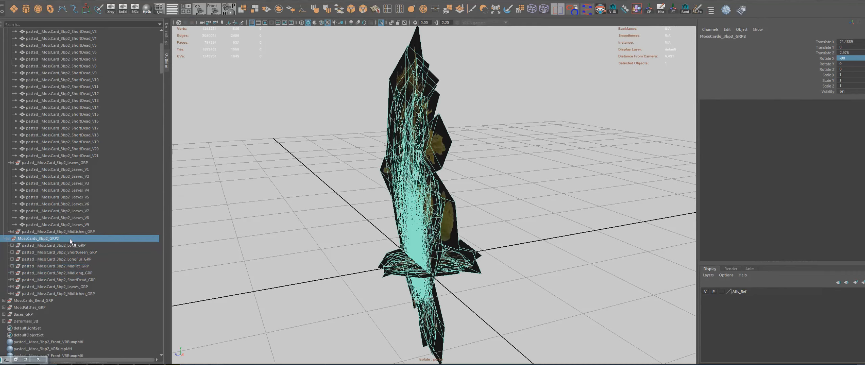
- Collapse the ShortDead group in the first copy's hierarchy and turn off isolation to show the whole scene
{"action": "scroll", "coordinate": [74, 188], "scroll_direction": "up", "scroll_amount": 5}
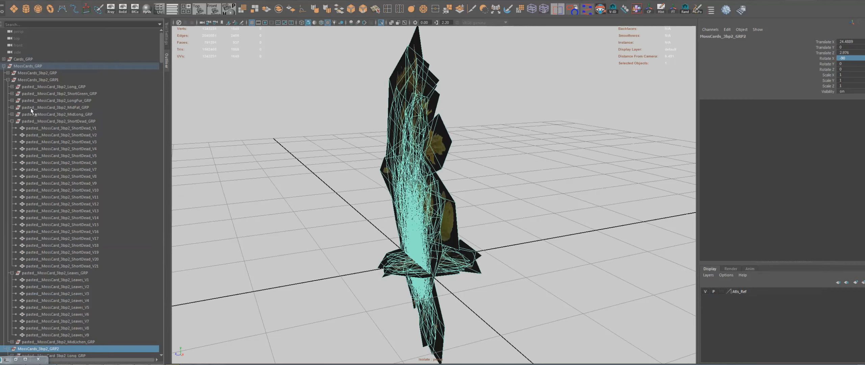
{"action": "left_click", "coordinate": [12, 121]}
{"action": "left_click", "coordinate": [380, 22]}
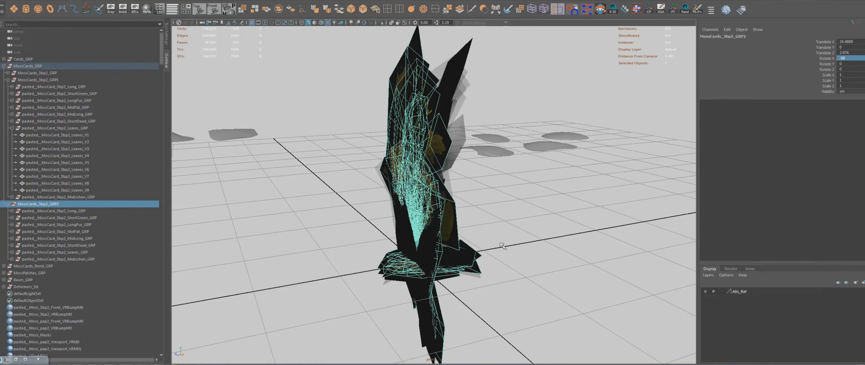
- Select the MossCards_3bp2_Bend_GRP group, starting from one of its bent Long cards and going up the hierarchy
{"action": "left_click_drag", "start_coordinate": [502, 246], "coordinate": [498, 253], "text": "alt"}
{"action": "left_click", "coordinate": [463, 77]}
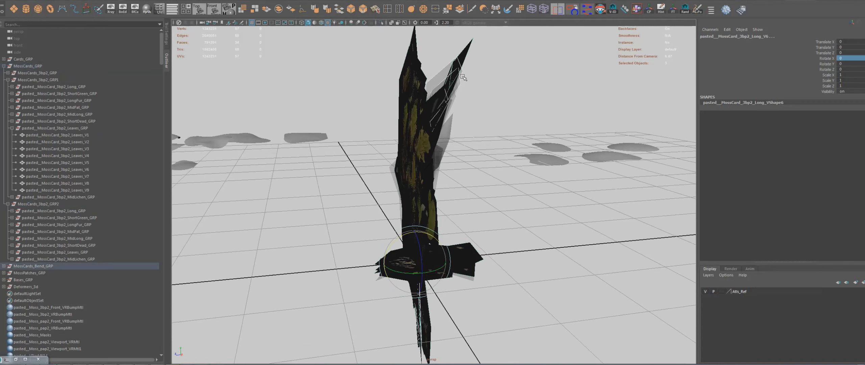
{"action": "key", "text": "Up"}
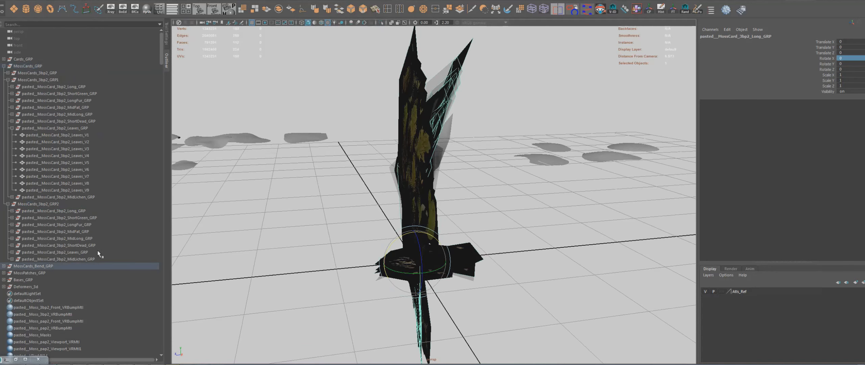
{"action": "key", "text": "Up"}
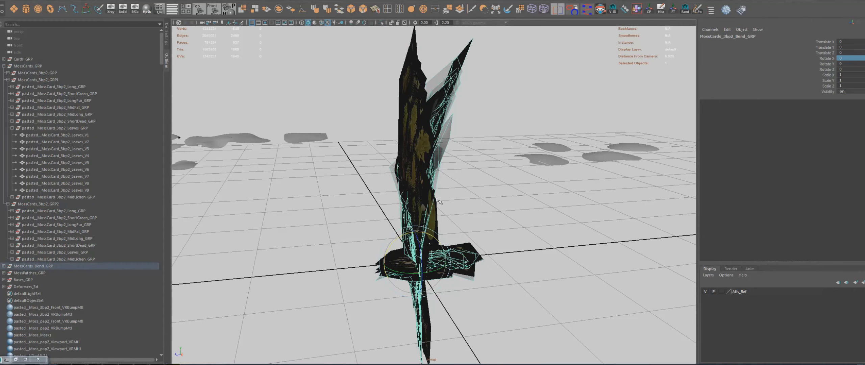
- Examine how the bent moss cards curve compared with the straight upright cards, from the side, from above and from the front
{"action": "left_click_drag", "start_coordinate": [439, 202], "coordinate": [508, 222], "text": "alt"}
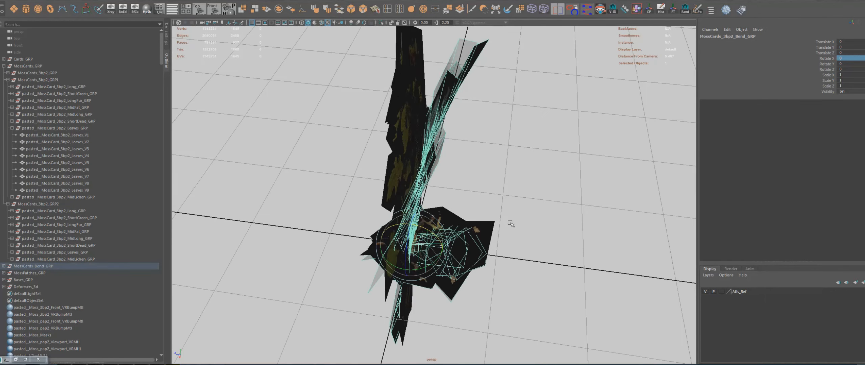
{"action": "middle_click_drag", "start_coordinate": [508, 222], "coordinate": [512, 238], "text": "alt"}
{"action": "left_click_drag", "start_coordinate": [512, 238], "coordinate": [451, 236], "text": "alt"}
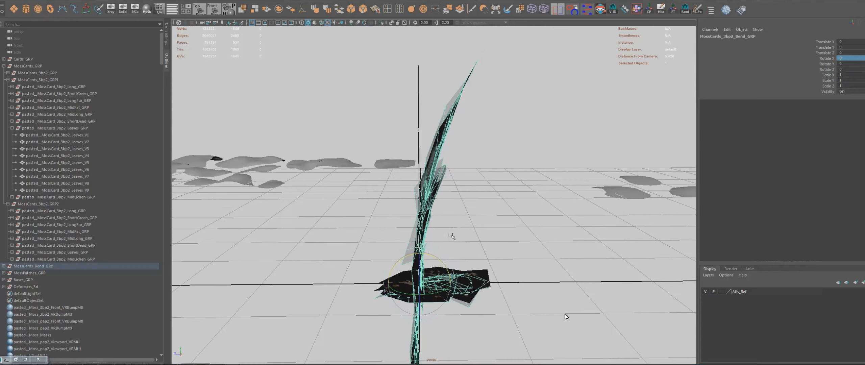
{"action": "right_click_drag", "start_coordinate": [451, 236], "coordinate": [450, 237], "text": "alt"}
{"action": "mouse_move", "coordinate": [451, 237]}
{"action": "left_mouse_down", "text": "alt"}
{"action": "mouse_move", "coordinate": [468, 253]}
{"action": "mouse_move", "coordinate": [455, 245]}
{"action": "mouse_move", "coordinate": [467, 224]}
{"action": "mouse_move", "coordinate": [502, 237]}
{"action": "mouse_move", "coordinate": [494, 242]}
{"action": "mouse_move", "coordinate": [471, 224]}
{"action": "mouse_move", "coordinate": [475, 229]}
{"action": "left_mouse_up", "text": "alt"}
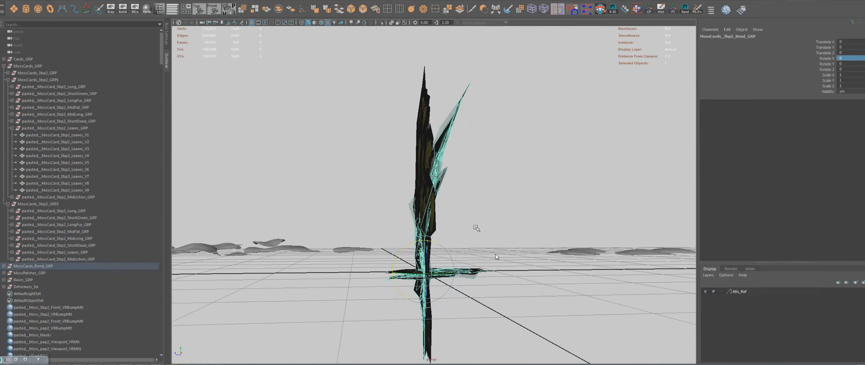
{"action": "mouse_move", "coordinate": [476, 228]}
{"action": "left_mouse_down", "text": "alt"}
{"action": "mouse_move", "coordinate": [449, 230]}
{"action": "mouse_move", "coordinate": [486, 224]}
{"action": "left_mouse_up", "text": "alt"}
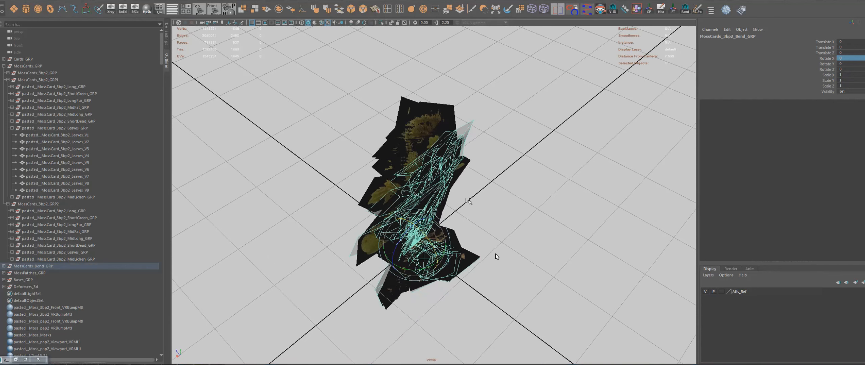
{"action": "left_click_drag", "start_coordinate": [488, 224], "coordinate": [499, 208], "text": "alt"}
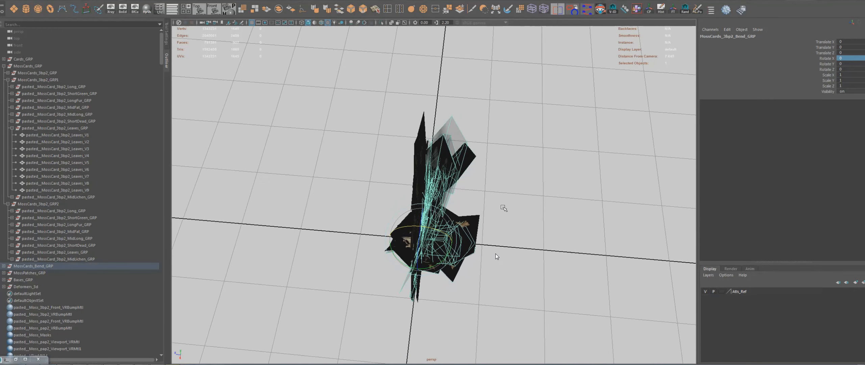
{"action": "left_click_drag", "start_coordinate": [500, 199], "coordinate": [460, 205], "text": "alt"}
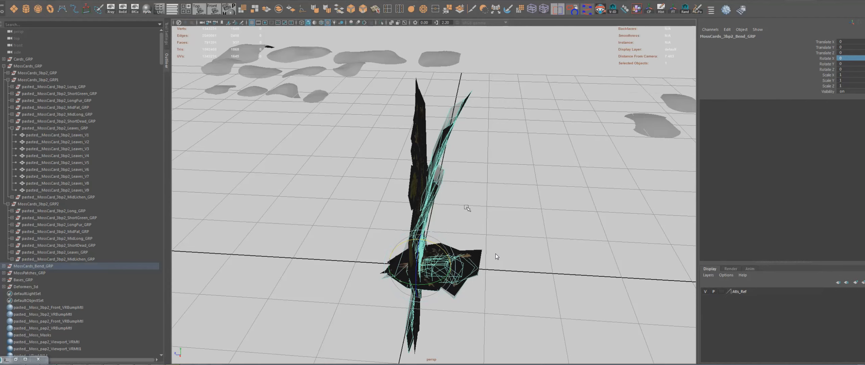
{"action": "left_click_drag", "start_coordinate": [467, 208], "coordinate": [461, 241], "text": "alt"}
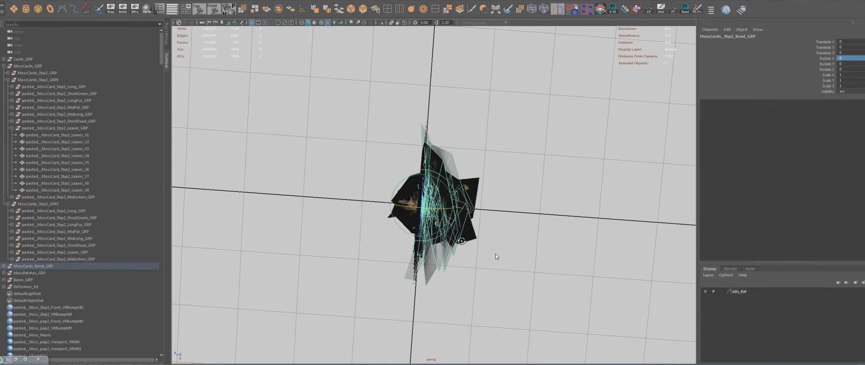
{"action": "mouse_move", "coordinate": [438, 262]}
{"action": "left_mouse_down", "text": "alt"}
{"action": "mouse_move", "coordinate": [453, 265]}
{"action": "mouse_move", "coordinate": [446, 270]}
{"action": "left_mouse_up", "text": "alt"}
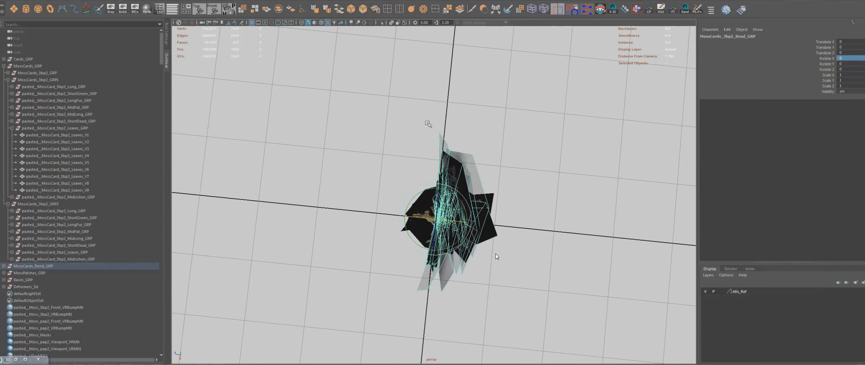
{"action": "middle_click_drag", "start_coordinate": [420, 276], "coordinate": [439, 273], "text": "alt"}
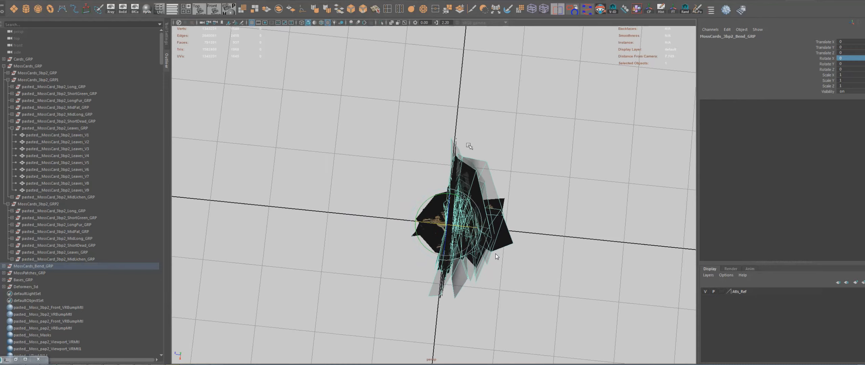
{"action": "left_click_drag", "start_coordinate": [450, 335], "coordinate": [446, 266], "text": "alt"}
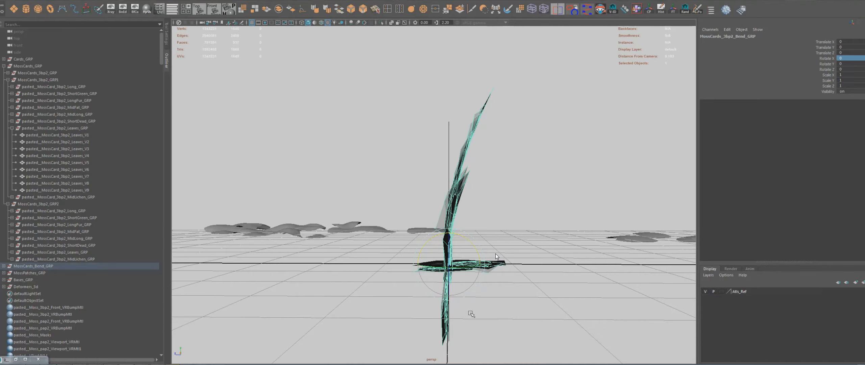
{"action": "left_click_drag", "start_coordinate": [471, 314], "coordinate": [413, 308], "text": "alt"}
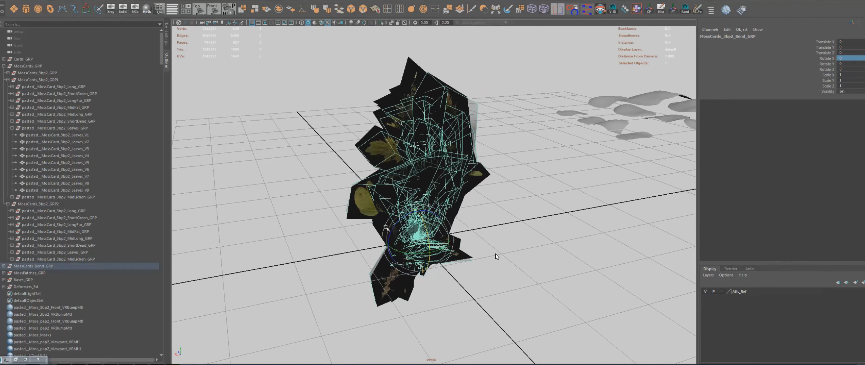
{"action": "left_click_drag", "start_coordinate": [386, 228], "coordinate": [373, 263], "text": "alt"}
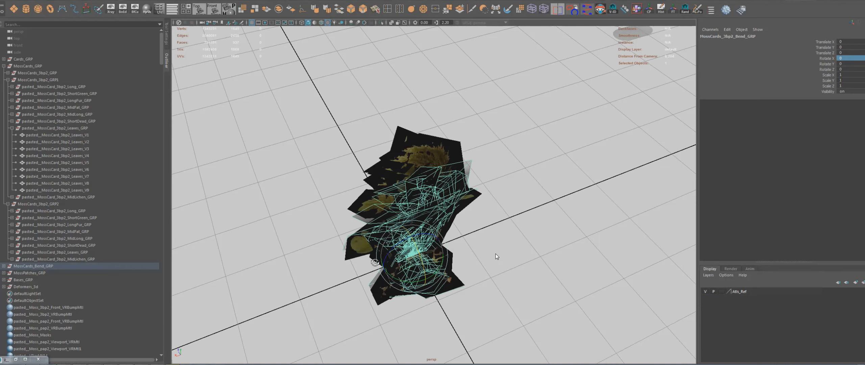
{"action": "left_click_drag", "start_coordinate": [375, 262], "coordinate": [408, 252], "text": "alt"}
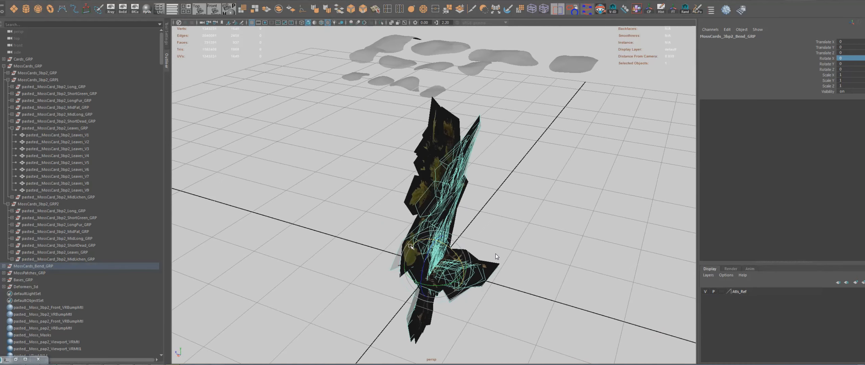
{"action": "left_click_drag", "start_coordinate": [426, 257], "coordinate": [417, 260], "text": "alt"}
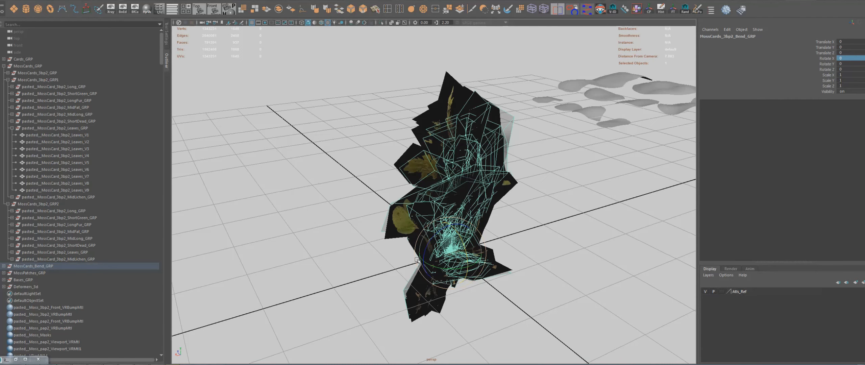